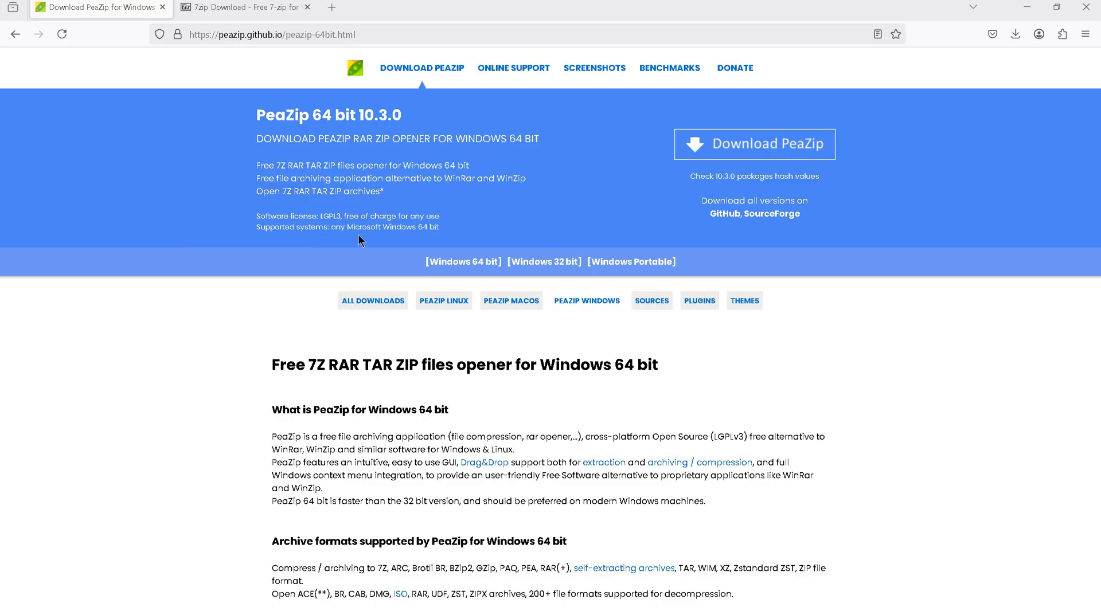
# Go to peazip.com and follow the all-platforms download to the PeaZip for Windows 64-bit page
pyautogui.click(359, 34)
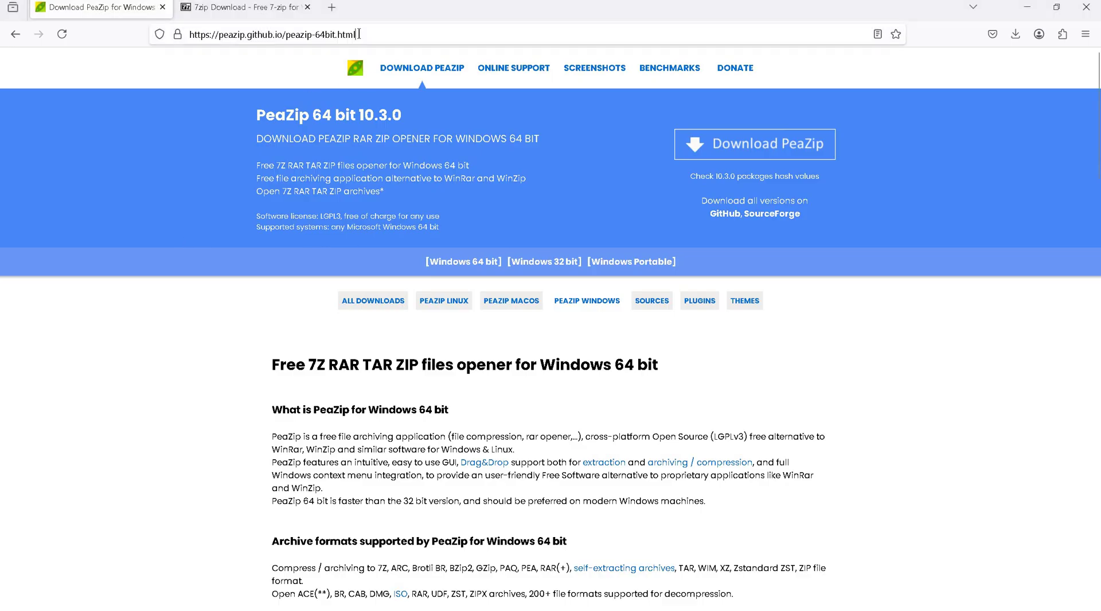
pyautogui.press('BackSpace')
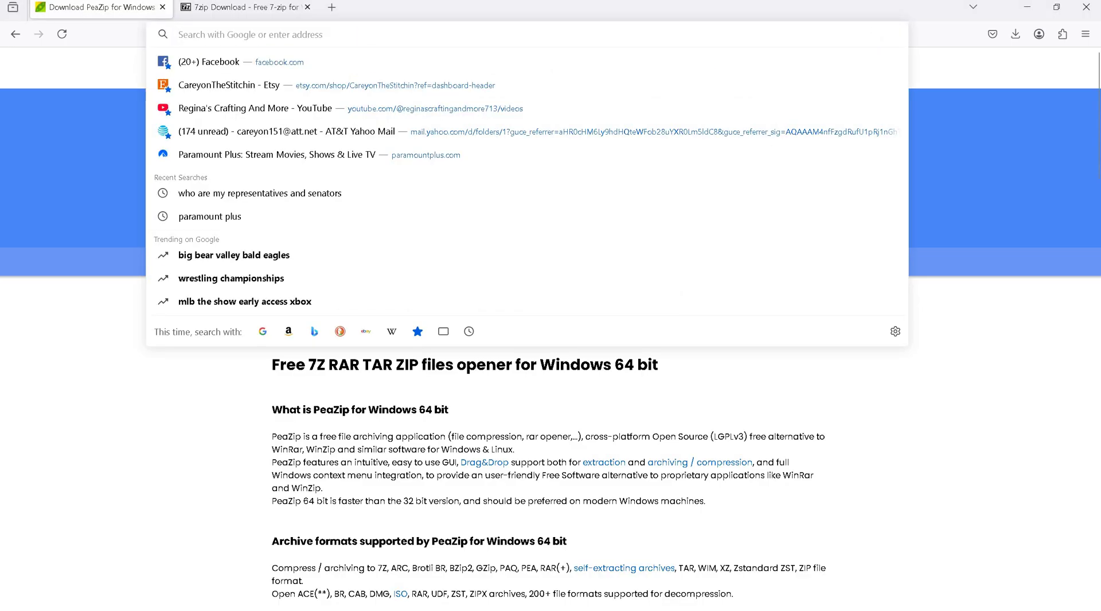
pyautogui.write('peazip.com')
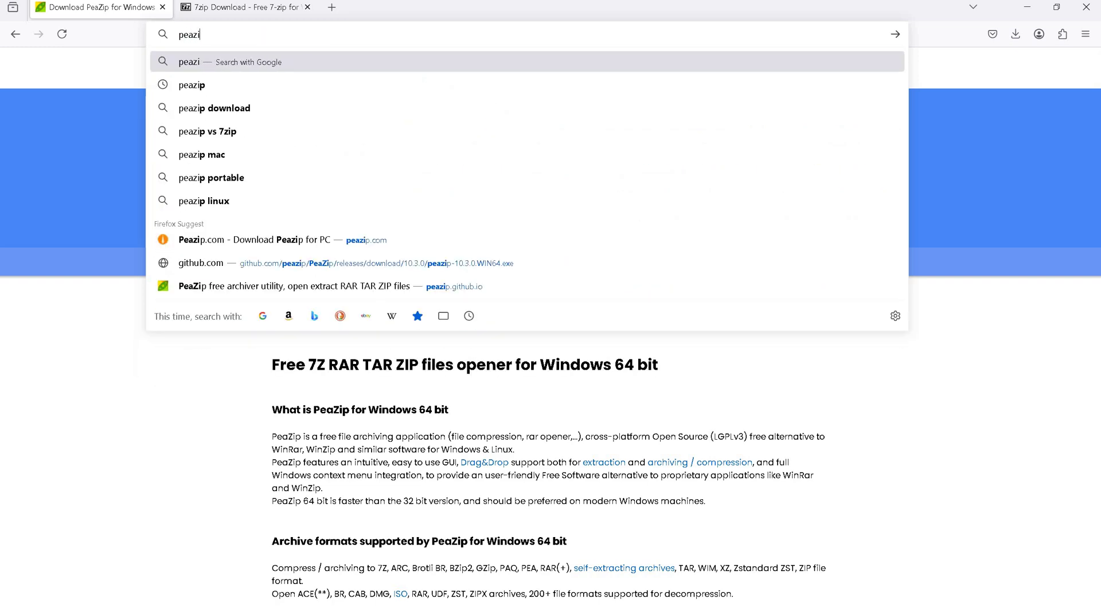
pyautogui.press('Return')
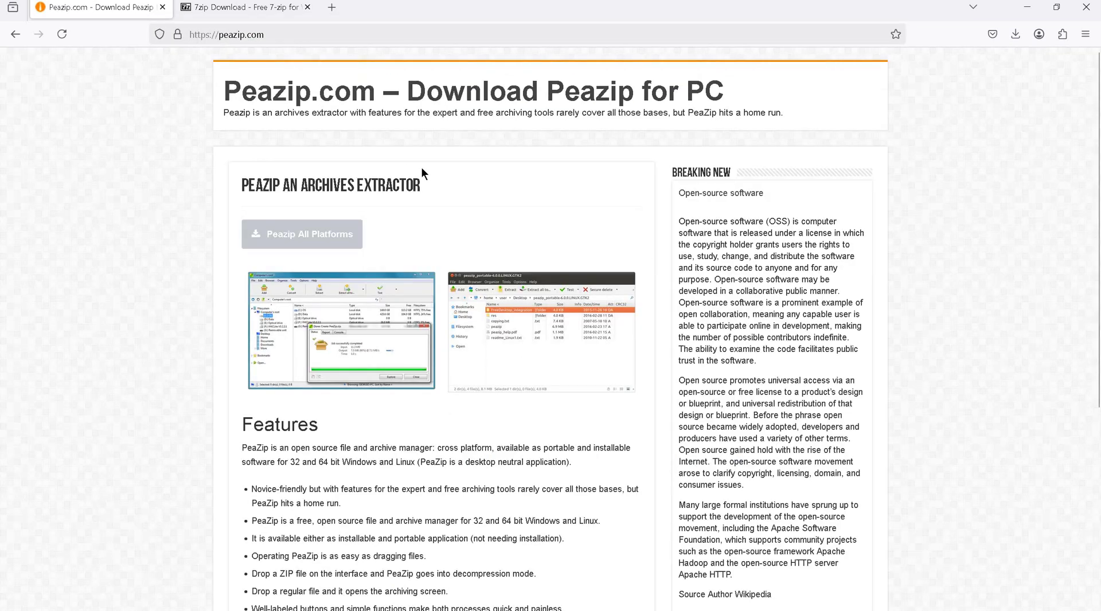
pyautogui.click(301, 235)
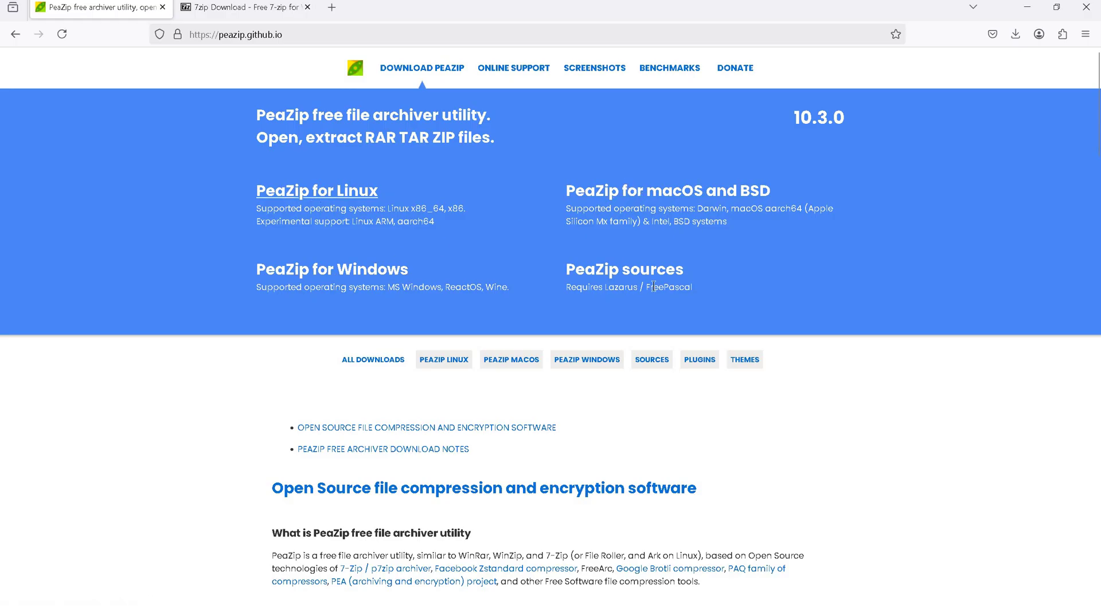
pyautogui.click(346, 272)
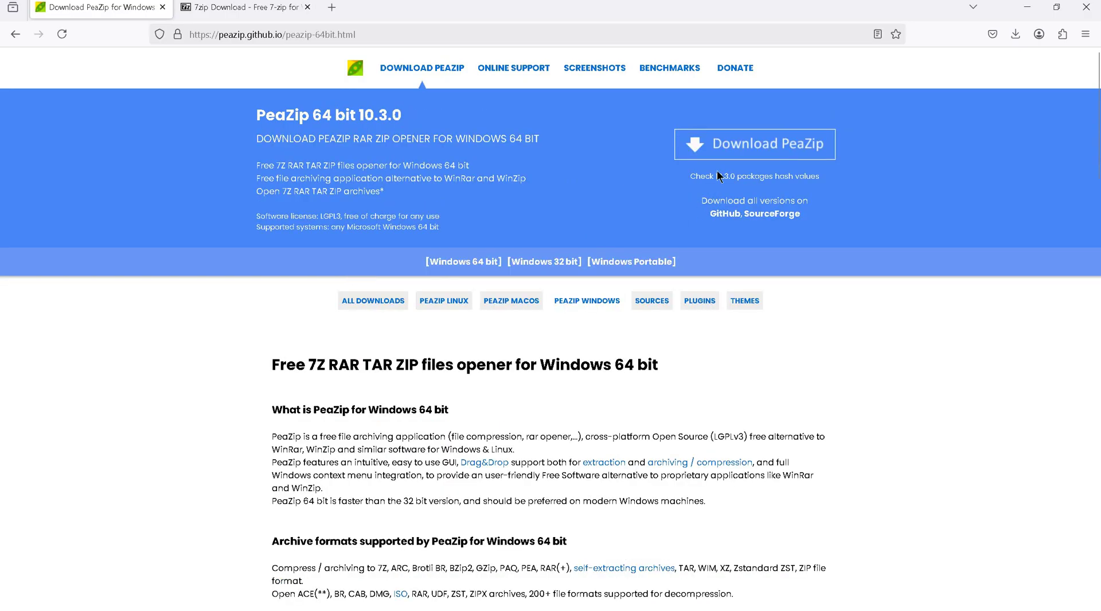
# Download the PeaZip 64-bit installer and save peazip-10.3.0.WIN64.exe in the Downloads folder
pyautogui.click(755, 145)
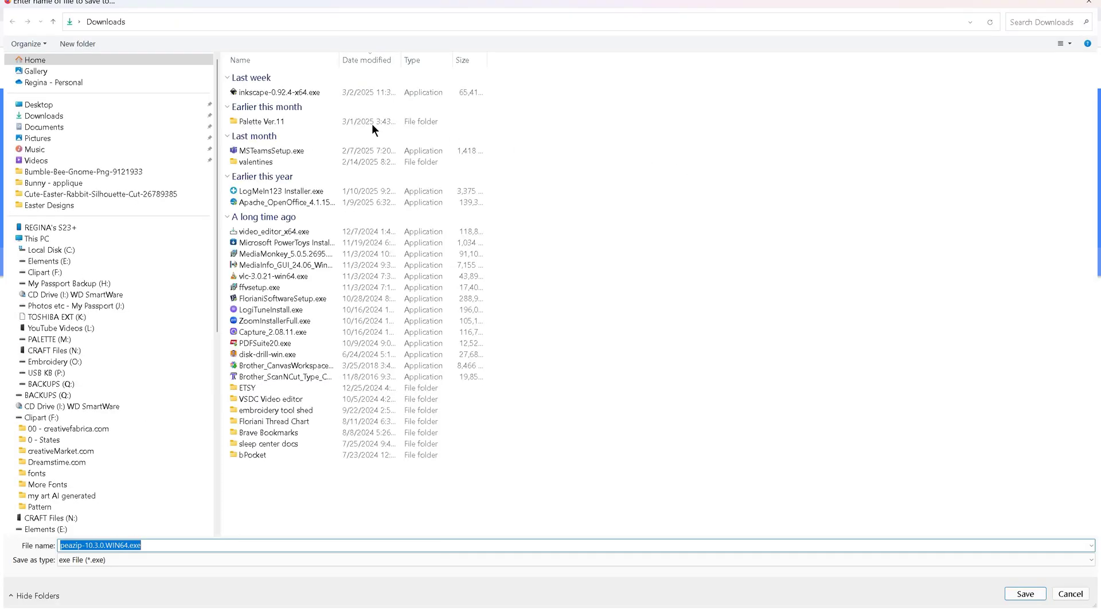
pyautogui.click(44, 117)
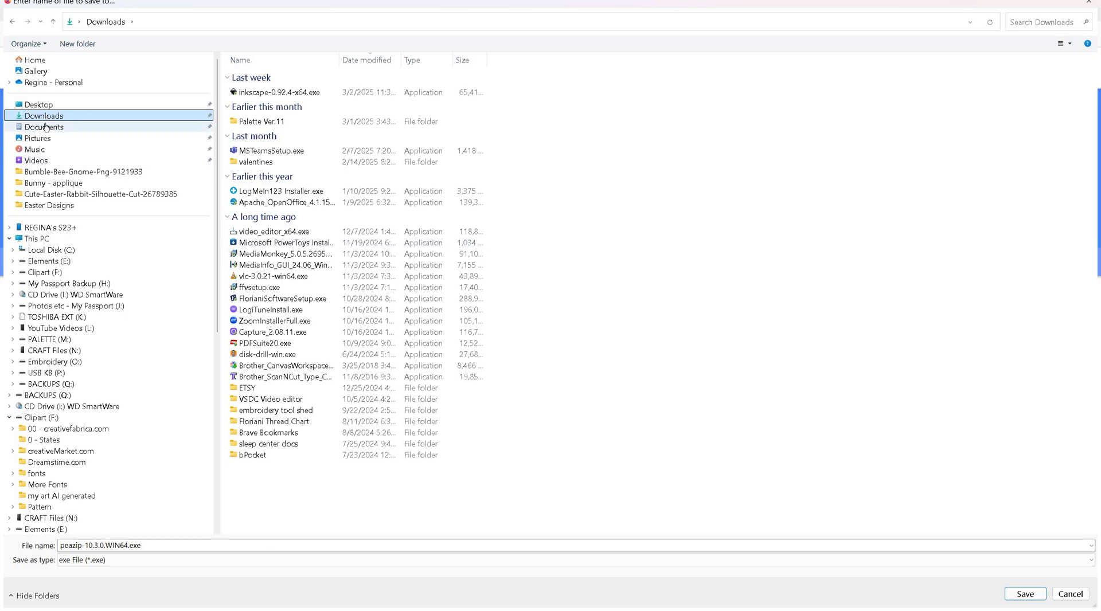
pyautogui.click(44, 128)
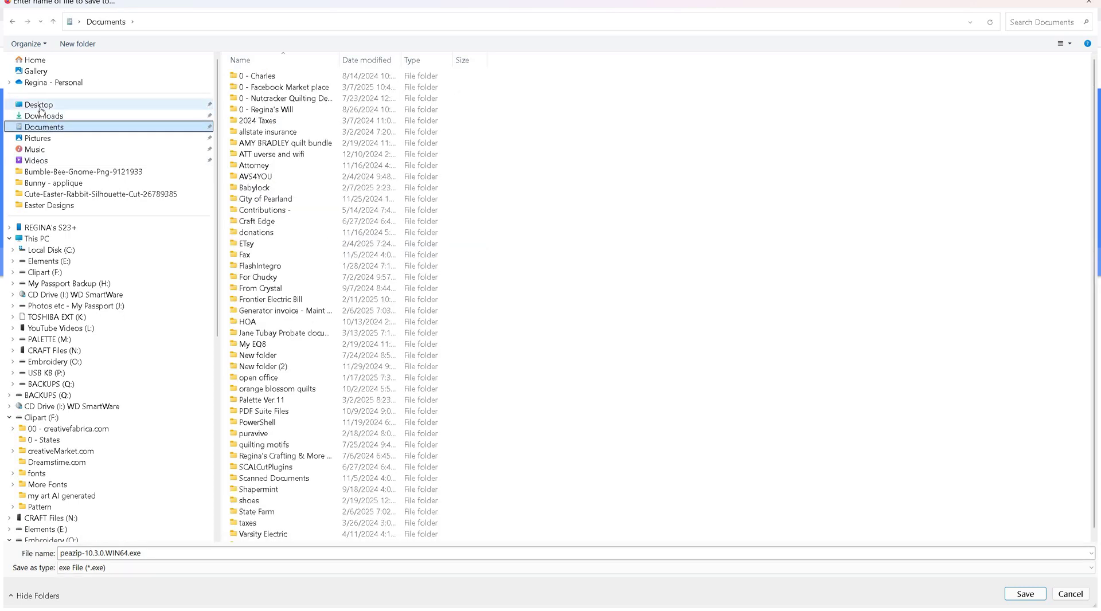
pyautogui.click(51, 117)
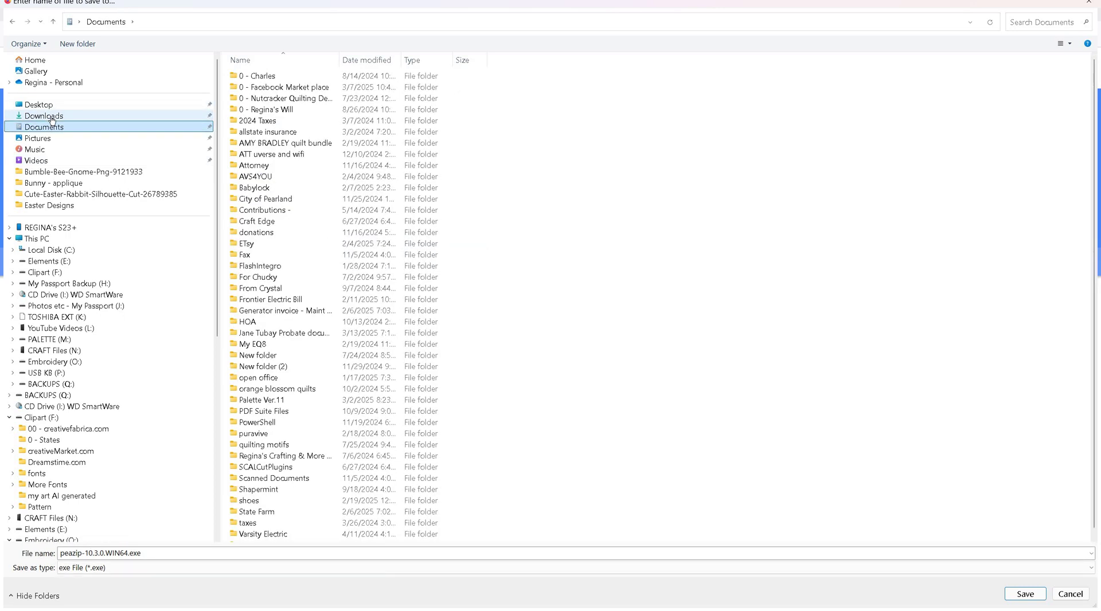
pyautogui.click(1025, 595)
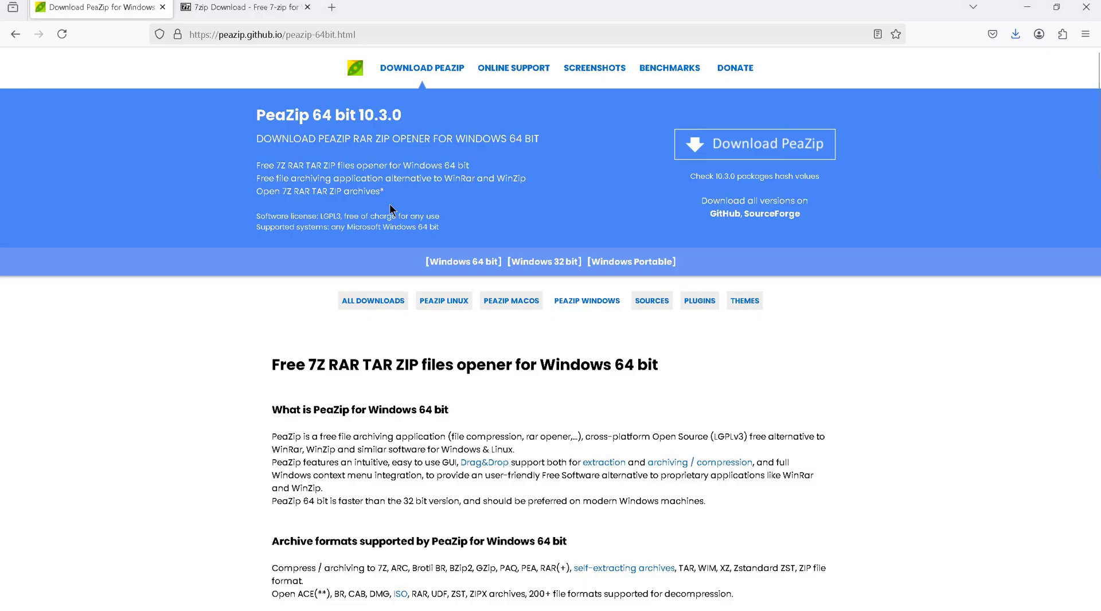
# Check the browser's full list of downloads for the PeaZip installer and close the list
pyautogui.click(1015, 36)
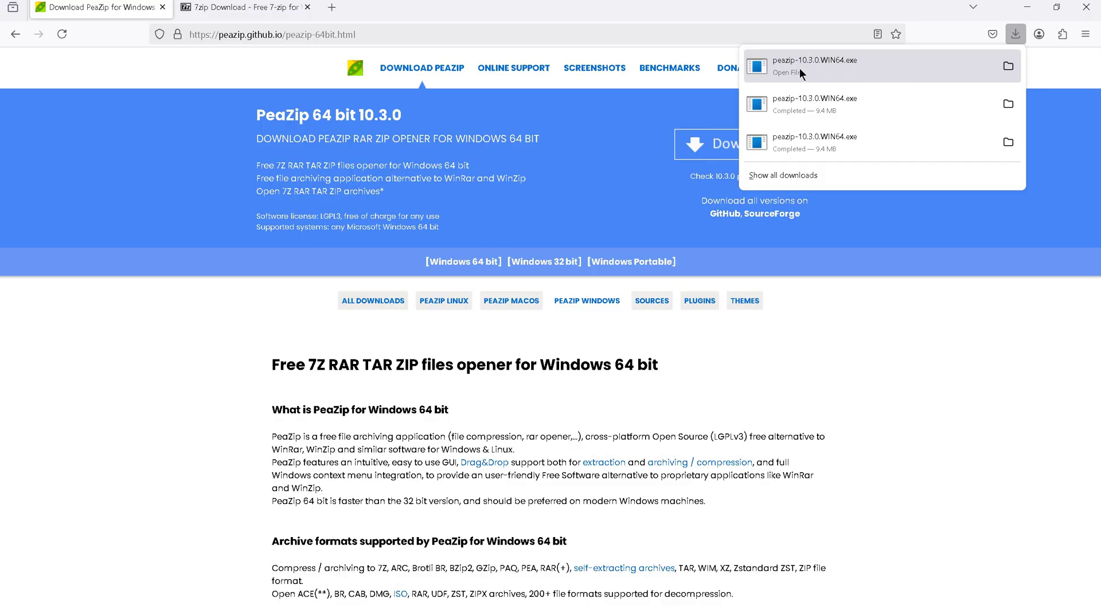
pyautogui.click(802, 177)
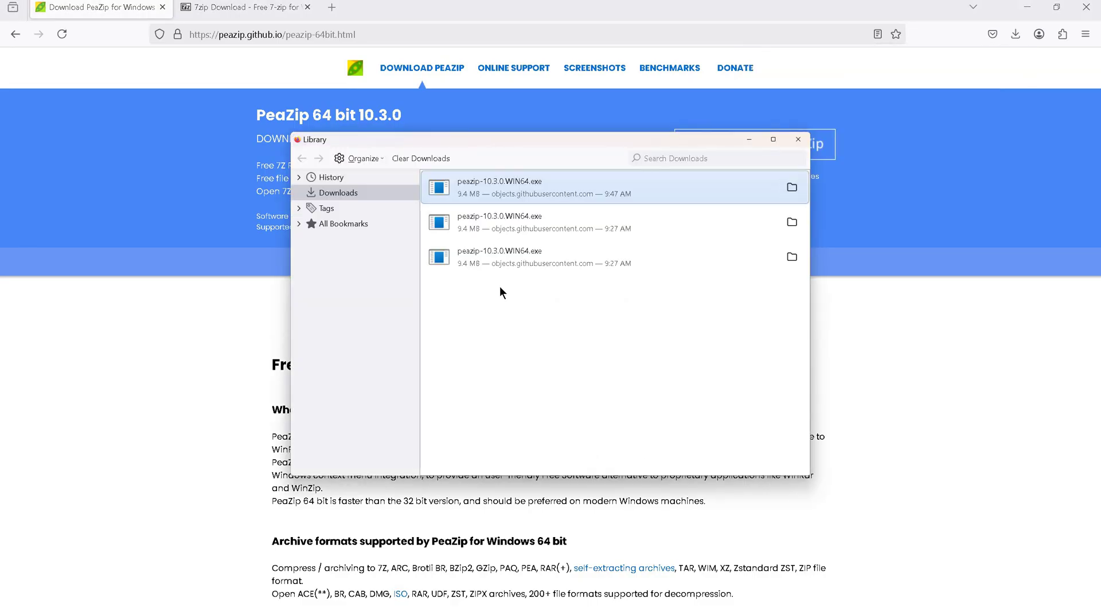
pyautogui.click(322, 193)
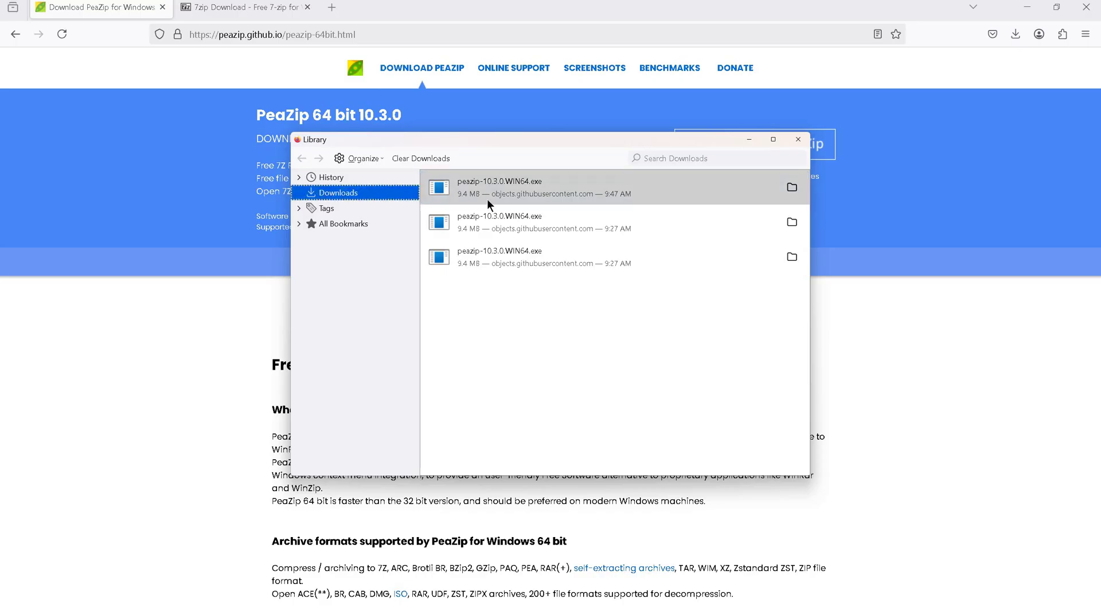
pyautogui.click(799, 142)
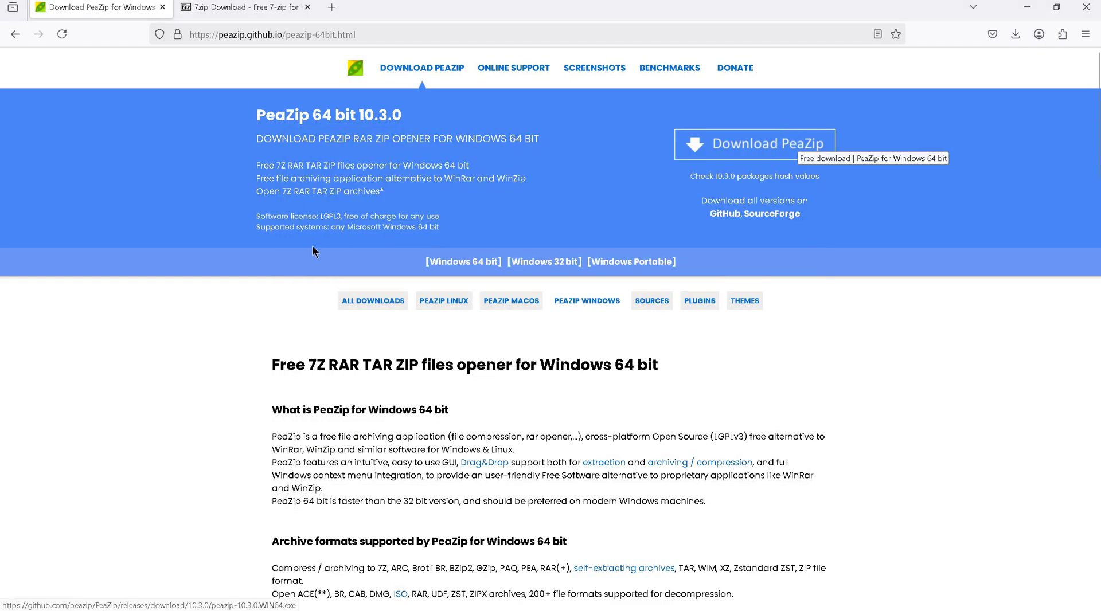
# Switch to File Explorer, maximize its window and open the Downloads folder
pyautogui.hotkey('alt', 'Tab')
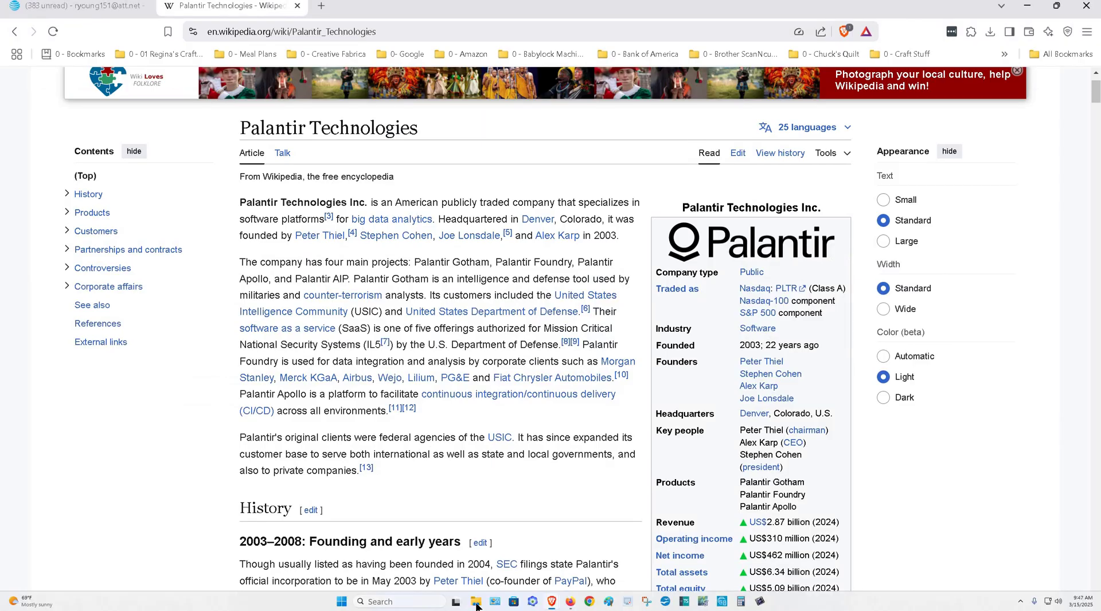
pyautogui.click(476, 602)
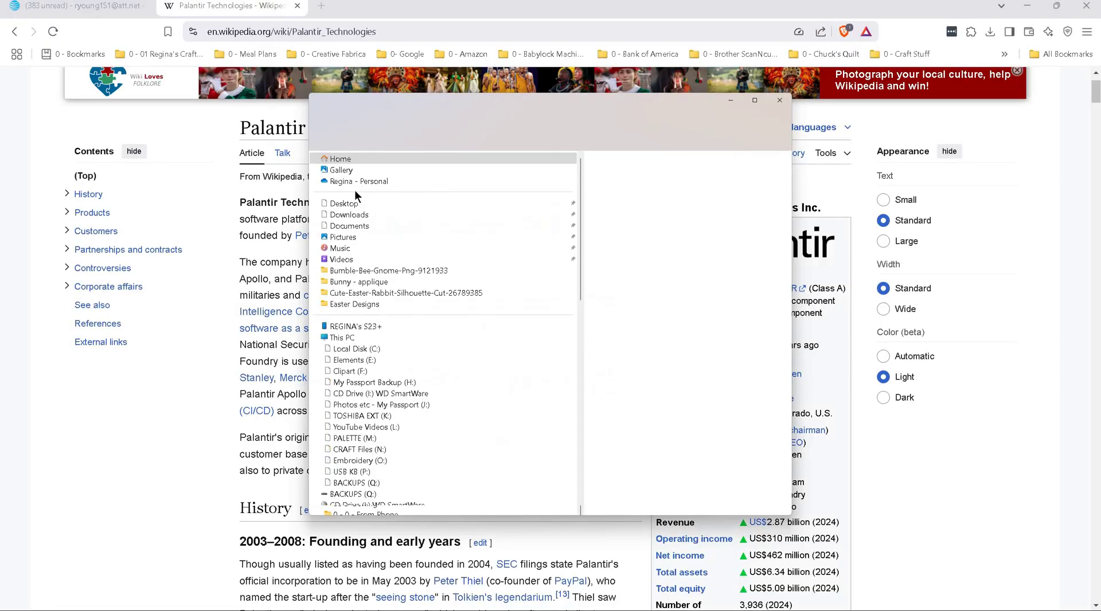
pyautogui.doubleClick(573, 98)
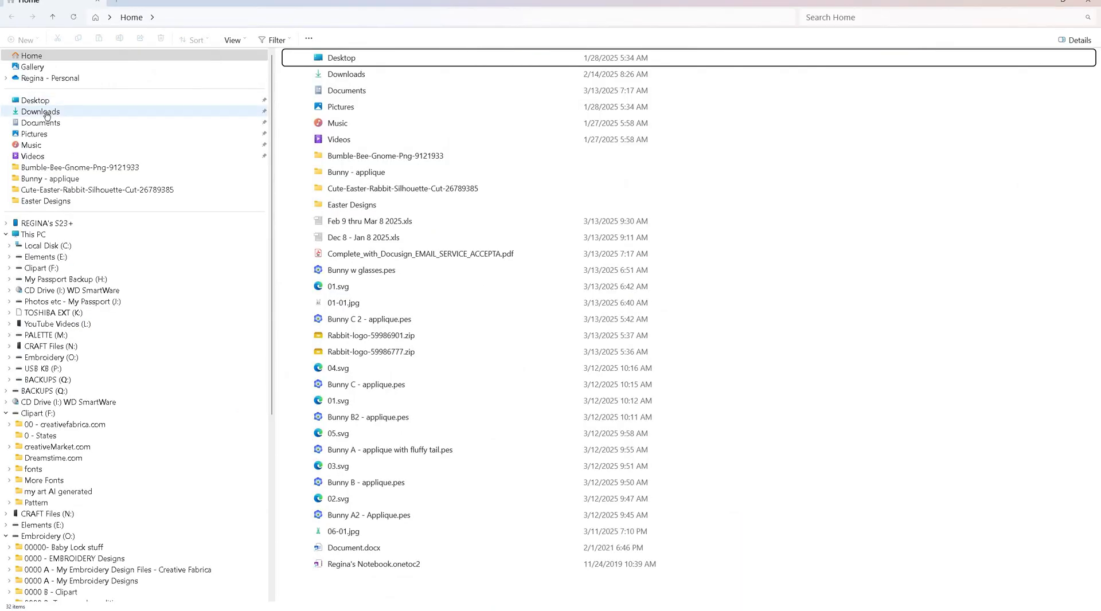
pyautogui.moveTo(479, 606)
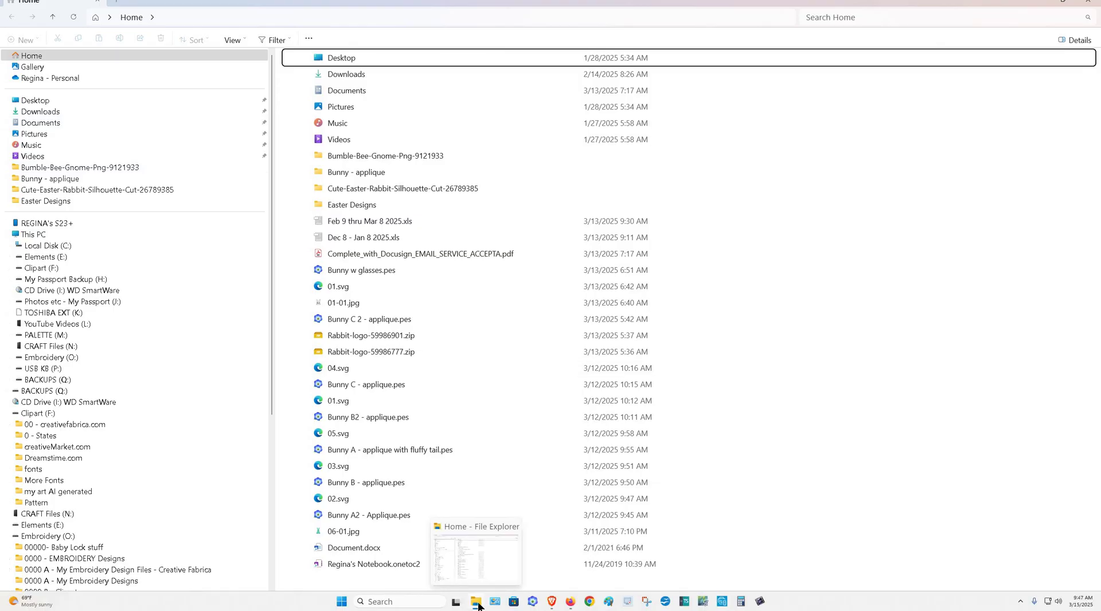
pyautogui.click(40, 113)
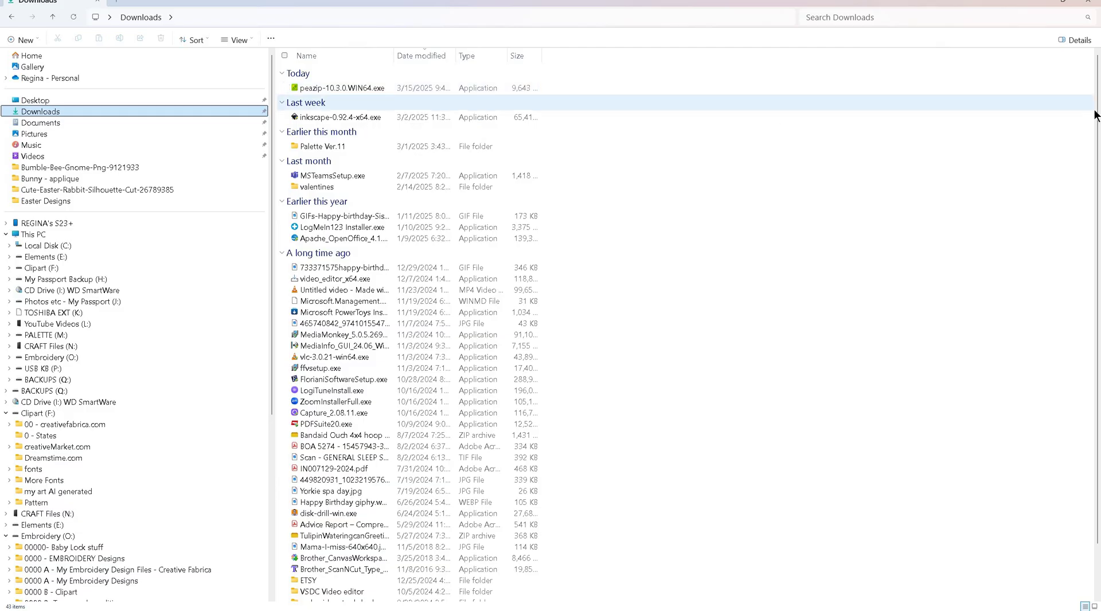
# Return to Firefox, show the downloaded PeaZip installer in its containing folder, and look through that folder
pyautogui.hotkey('alt', 'Tab')
pyautogui.hotkey('alt', 'Tab')
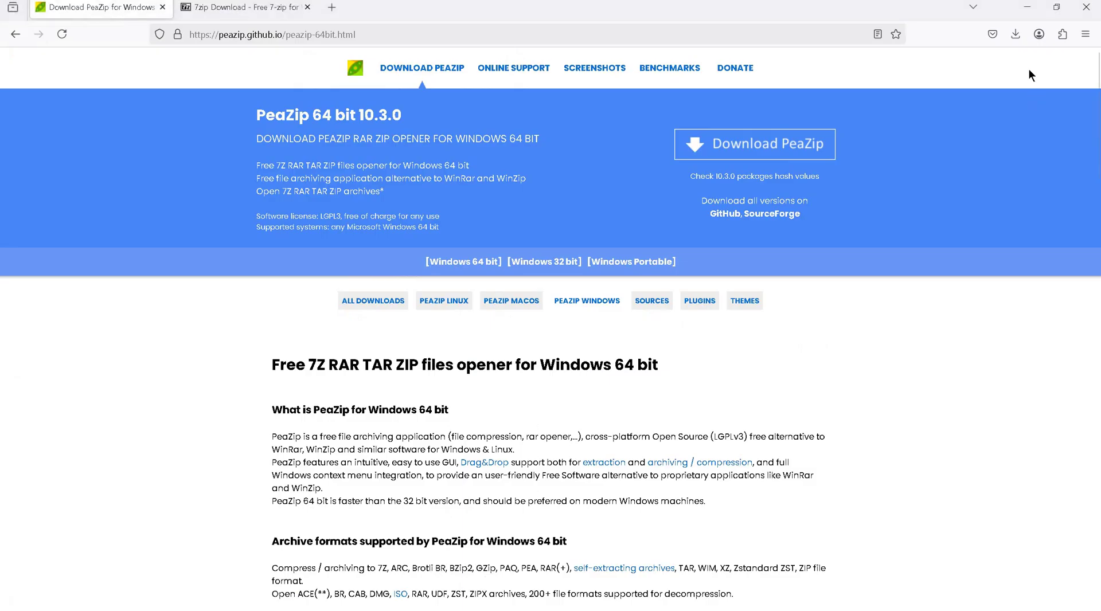
pyautogui.click(1016, 33)
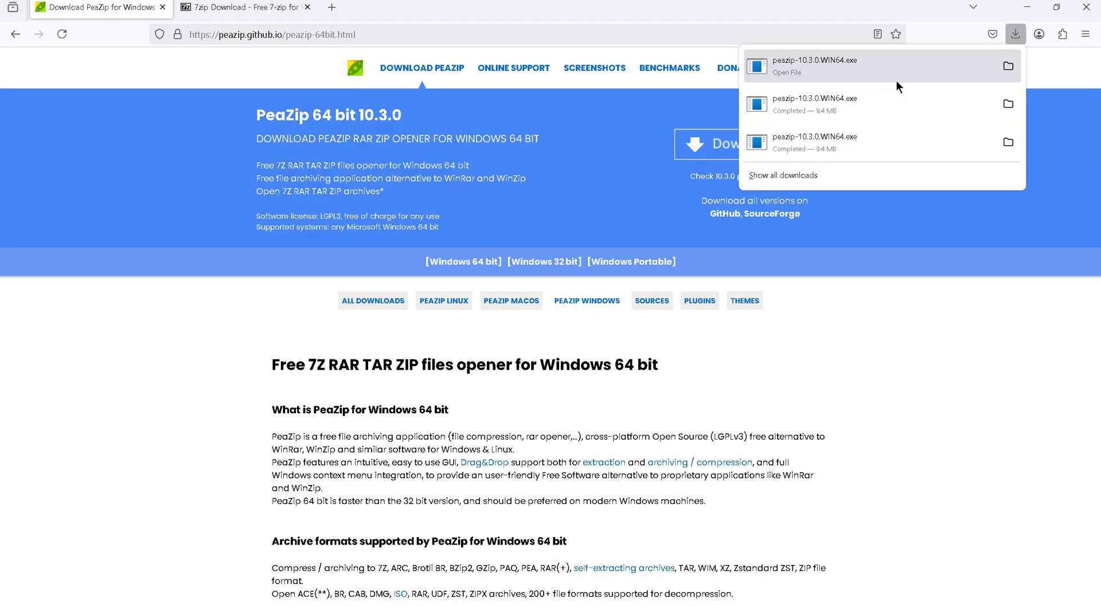
pyautogui.click(1014, 69)
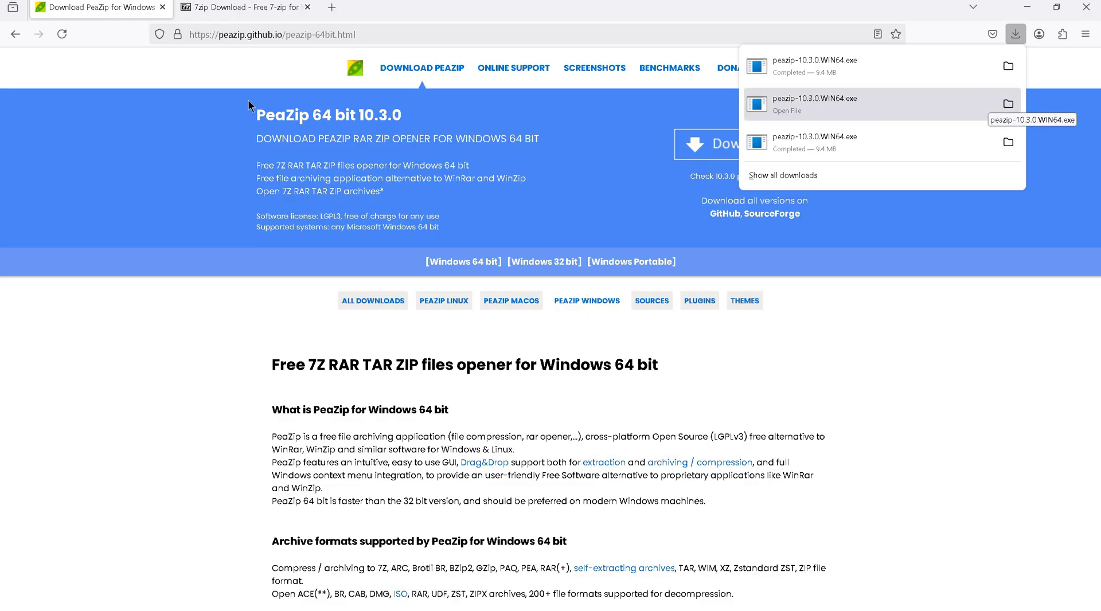
pyautogui.click(1008, 103)
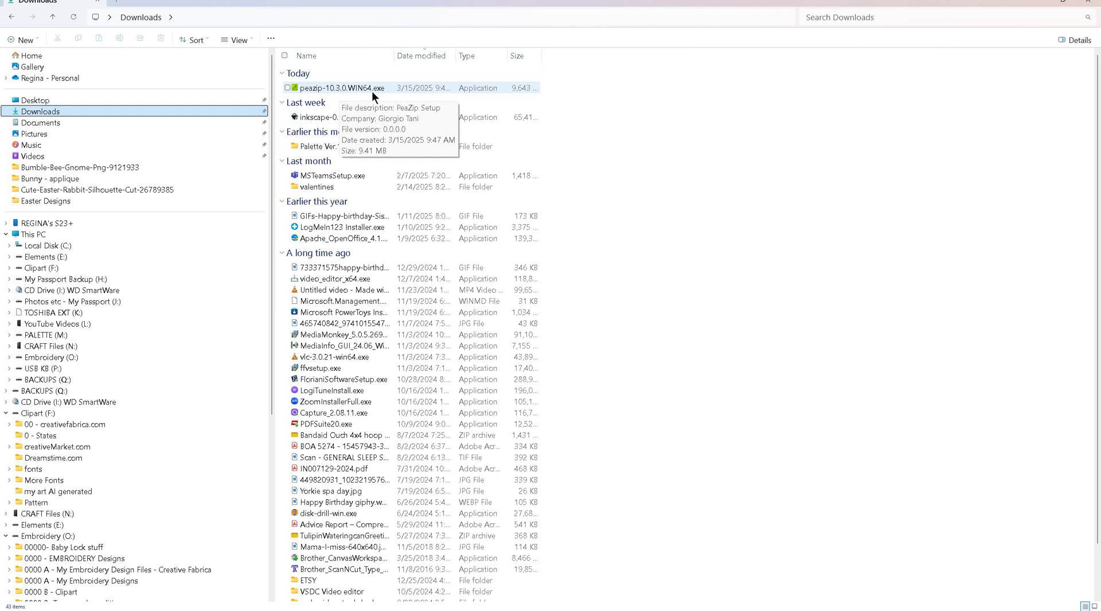
pyautogui.scroll(-1, 321, 108)
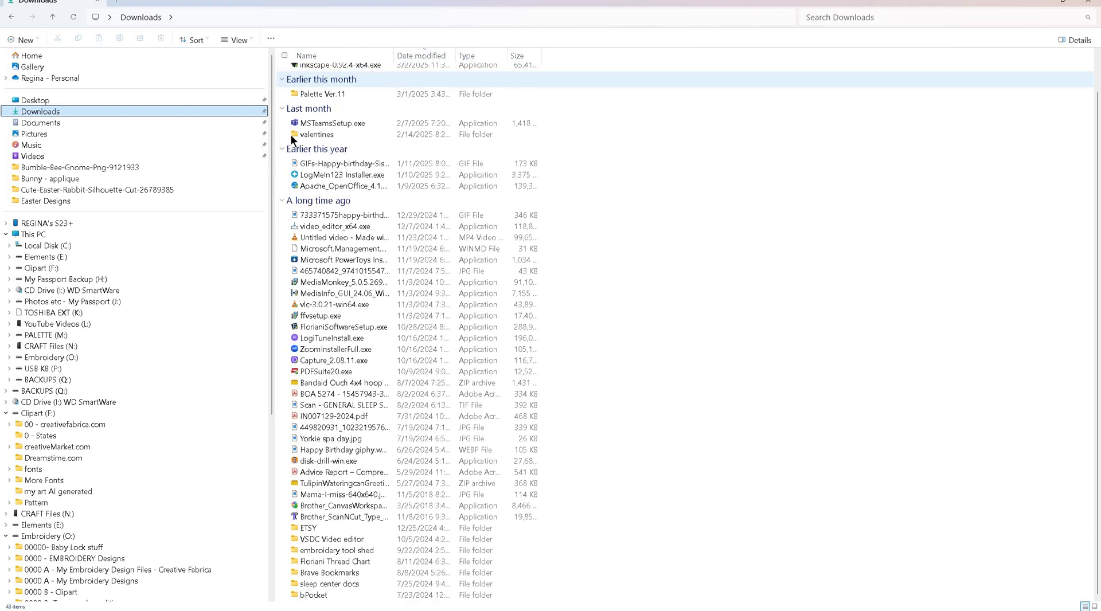
pyautogui.scroll(1, 290, 135)
# Open the 0000 - EMBROIDERY Designs folder on the Embroidery (O:) drive, expand it and look through its subfolders
pyautogui.scroll(-8, 172, 368)
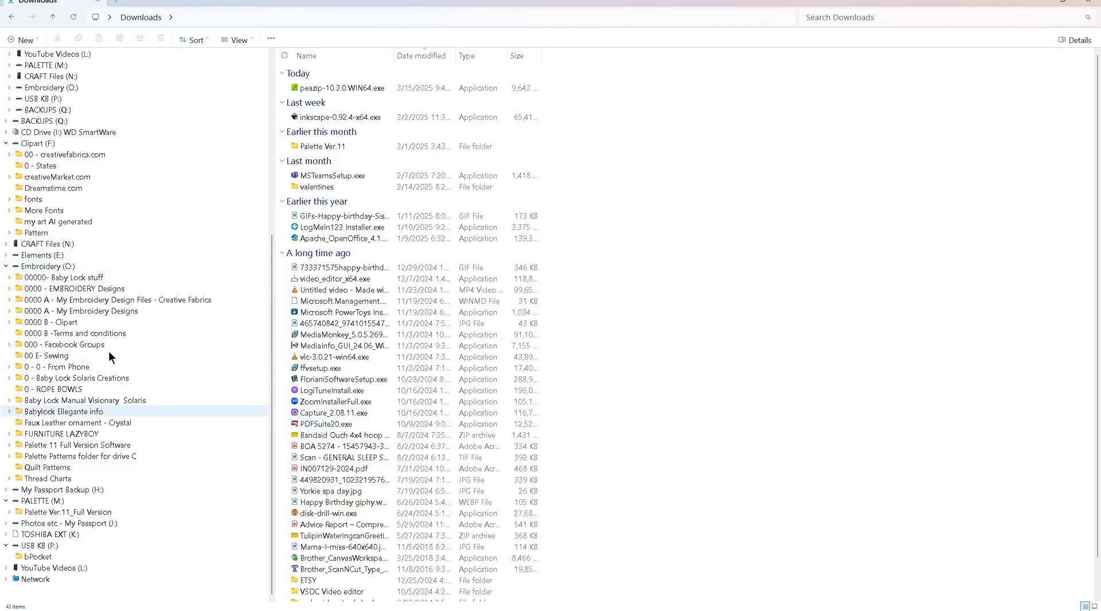
pyautogui.click(76, 290)
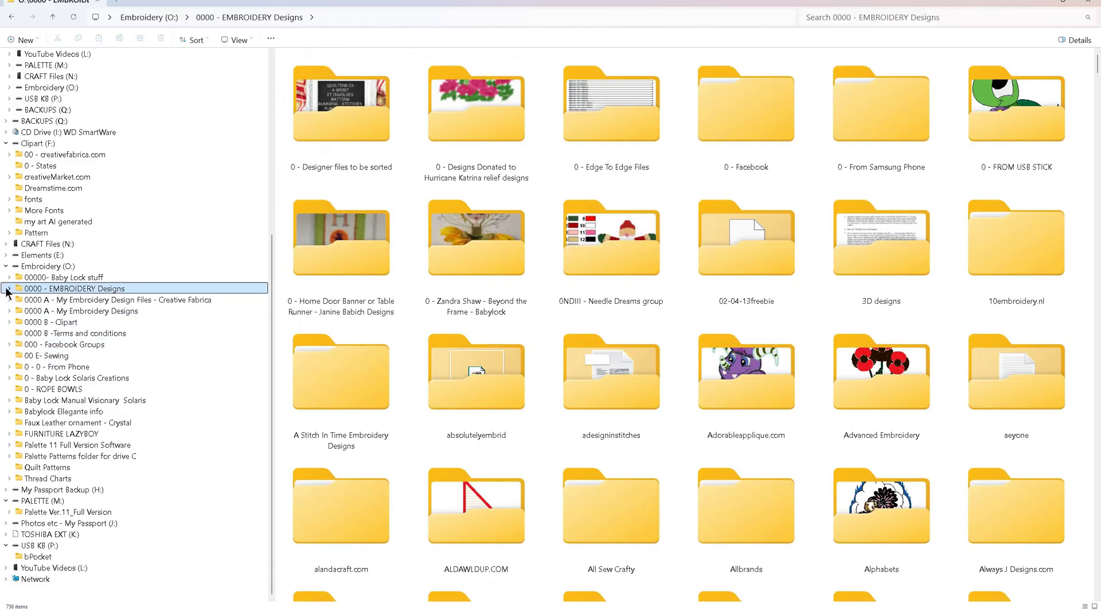
pyautogui.click(8, 290)
pyautogui.scroll(-8, 113, 293)
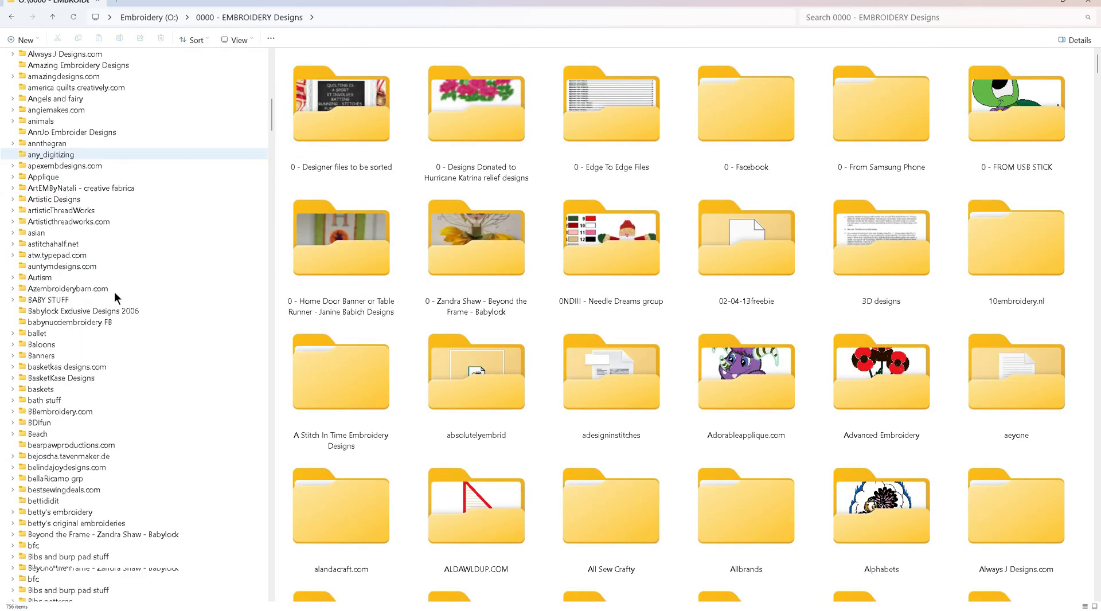
pyautogui.scroll(-8, 115, 297)
pyautogui.scroll(15, 145, 212)
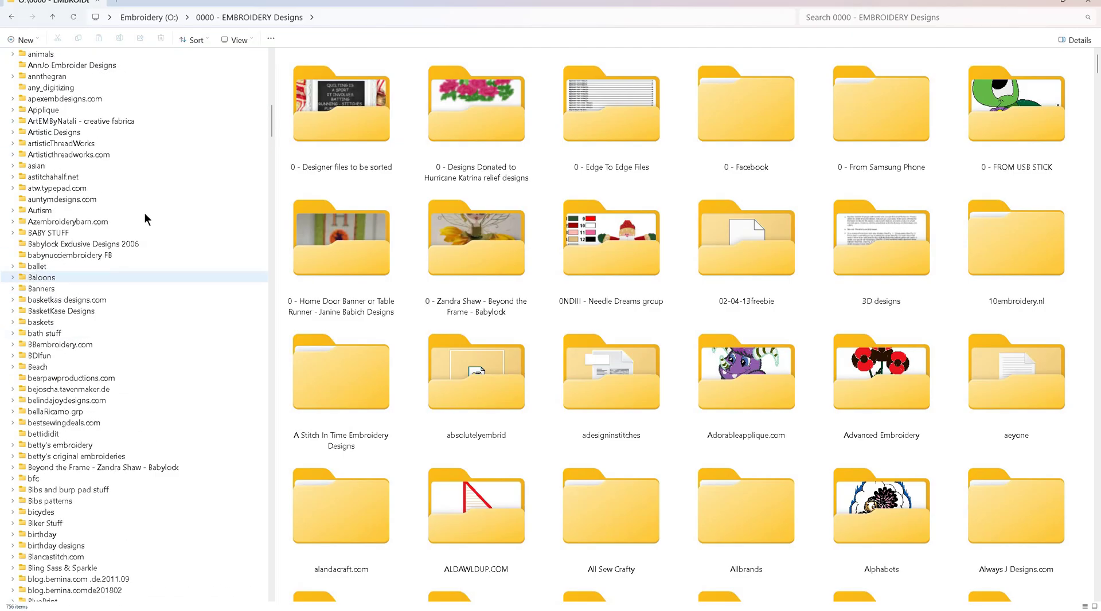
pyautogui.scroll(-5, 555, 331)
pyautogui.scroll(-20, 555, 331)
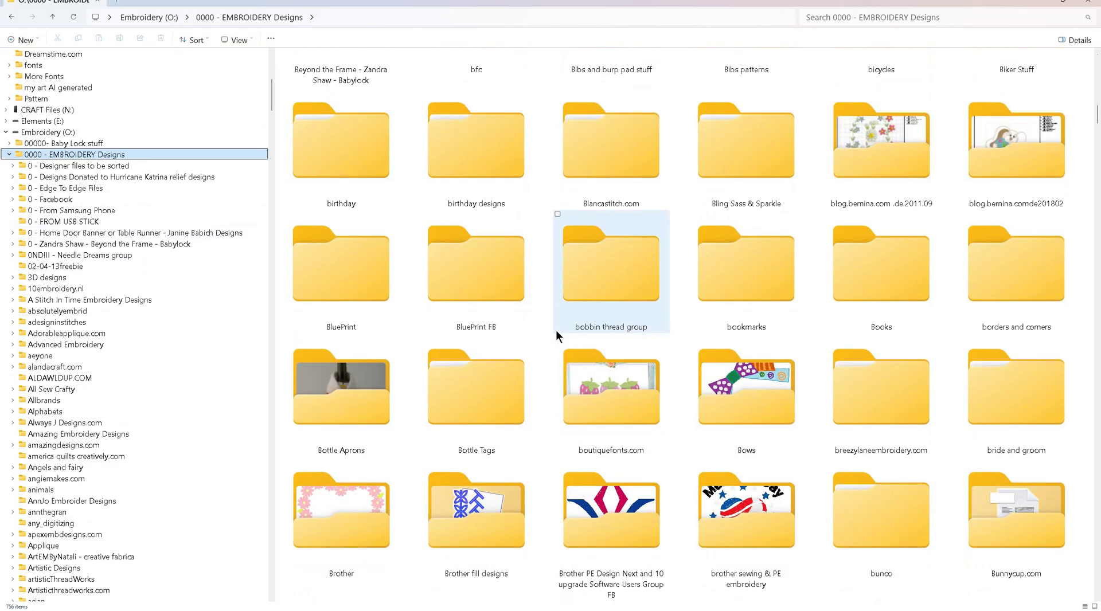
pyautogui.scroll(-15, 556, 332)
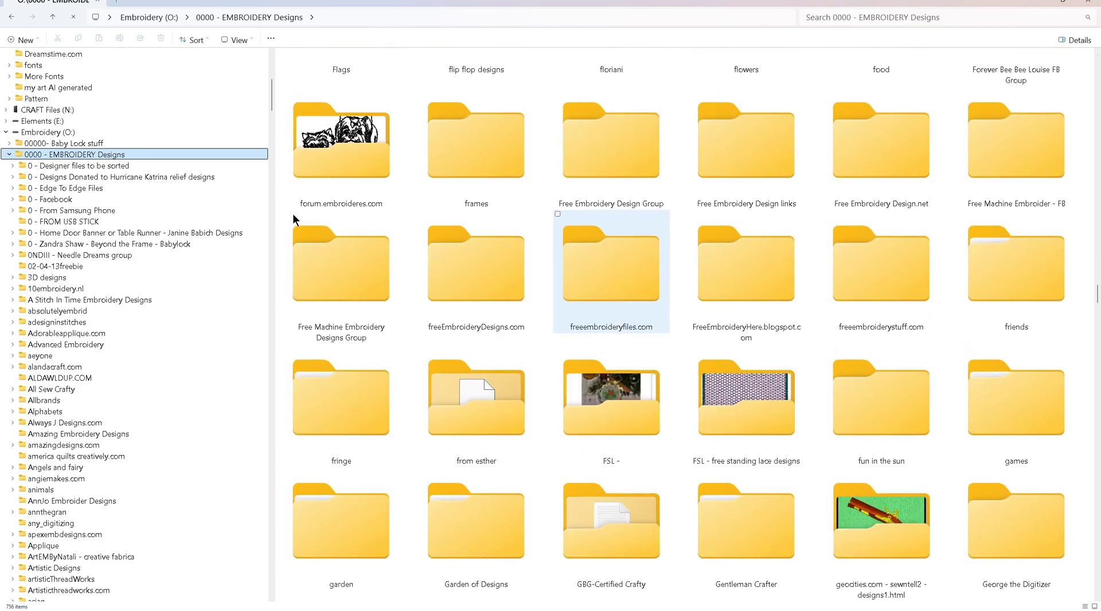
# View the top-level contents of the Embroidery (O:) drive, and reopen the 0000 - EMBROIDERY Designs folder to review its categories
pyautogui.click(52, 132)
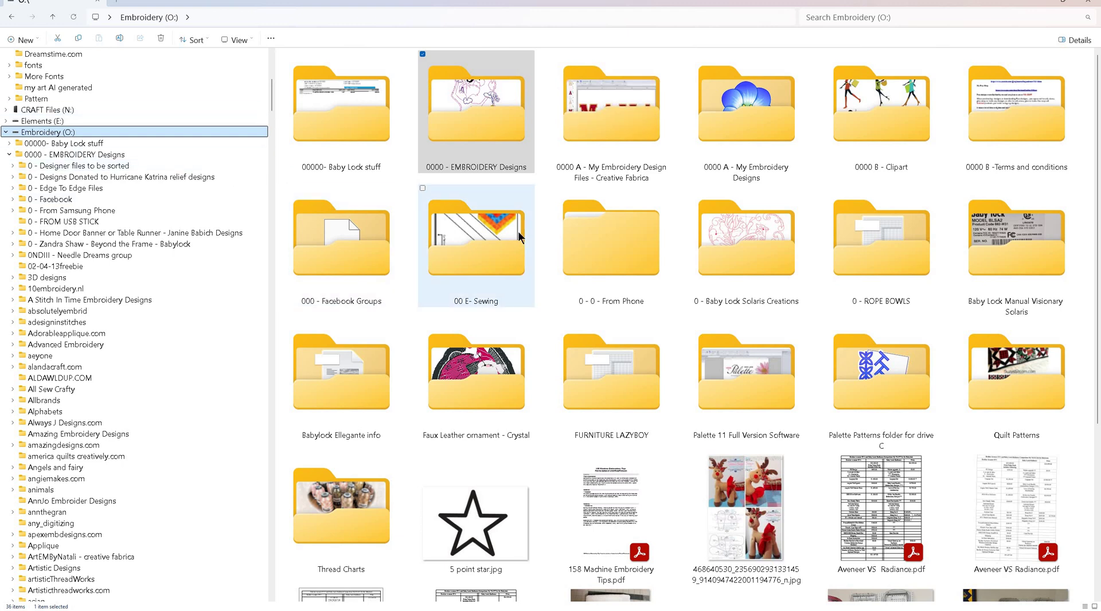
pyautogui.scroll(-3, 518, 232)
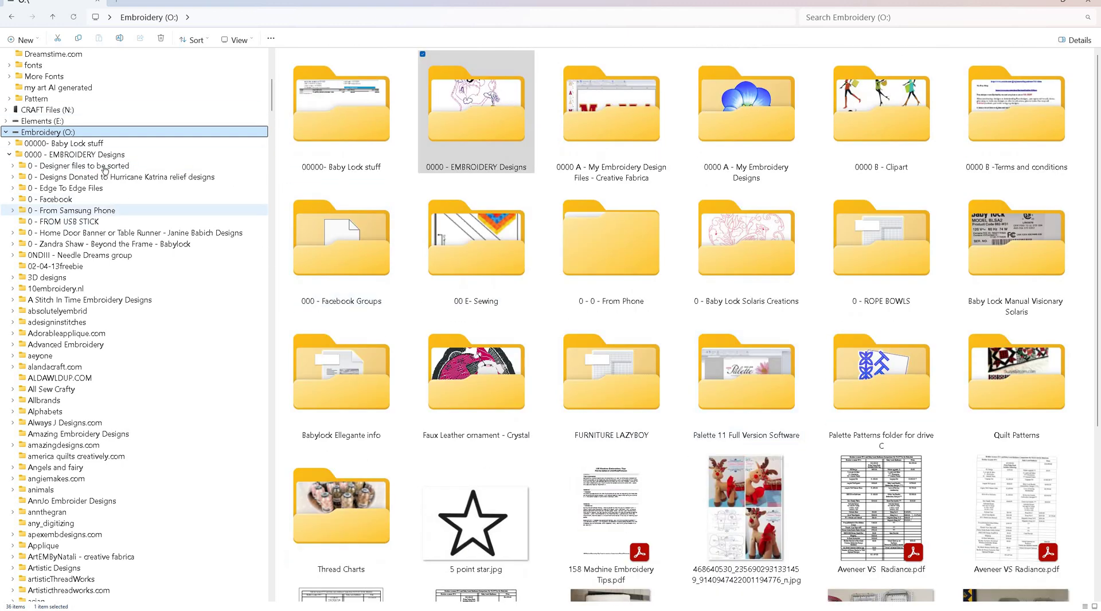
pyautogui.click(85, 156)
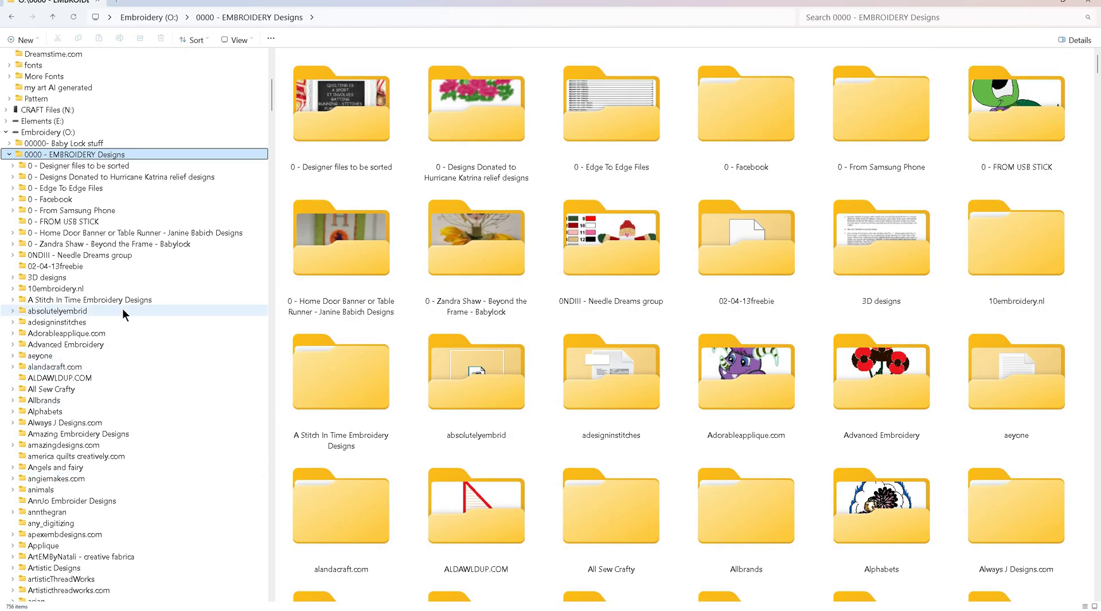
pyautogui.scroll(-2, 122, 310)
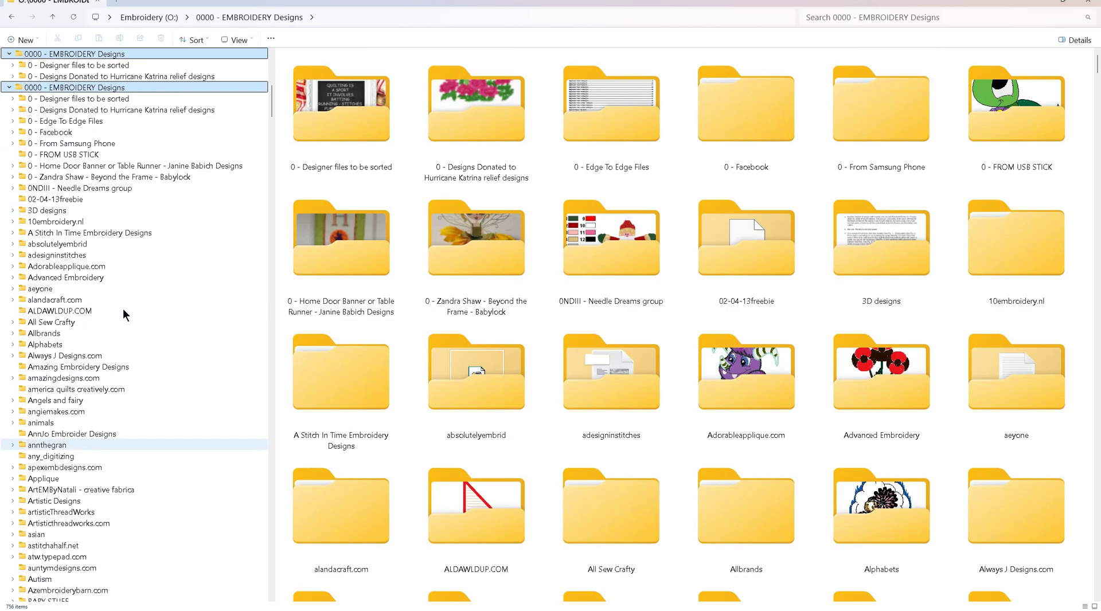
# Create a folder named CareyonTheStitchin inside the 0000 - EMBROIDERY Designs folder and open it
pyautogui.scroll(3, 123, 310)
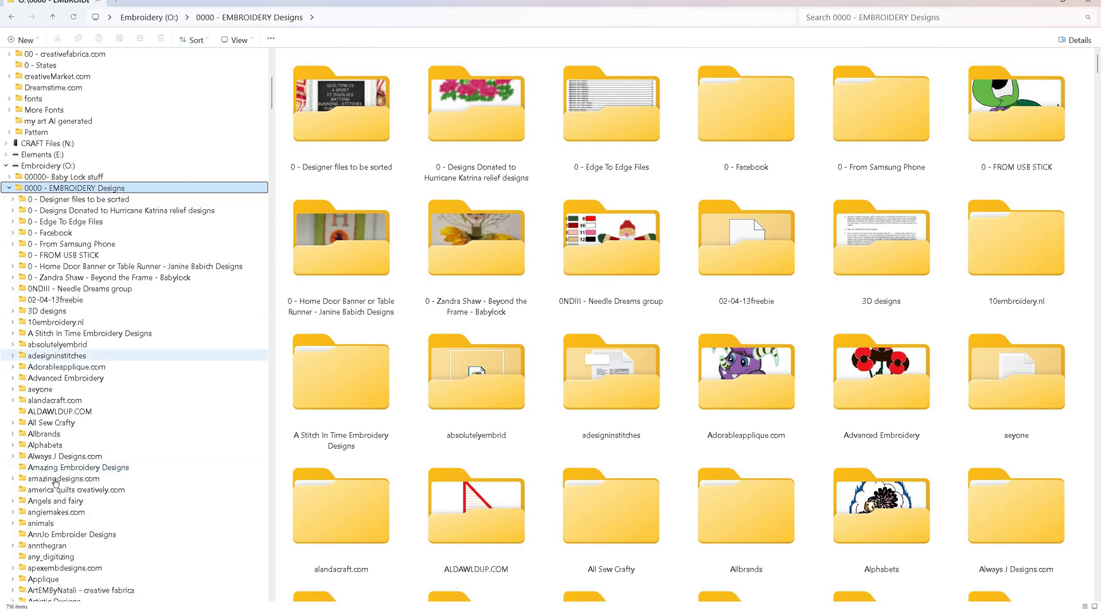
pyautogui.rightClick(120, 191)
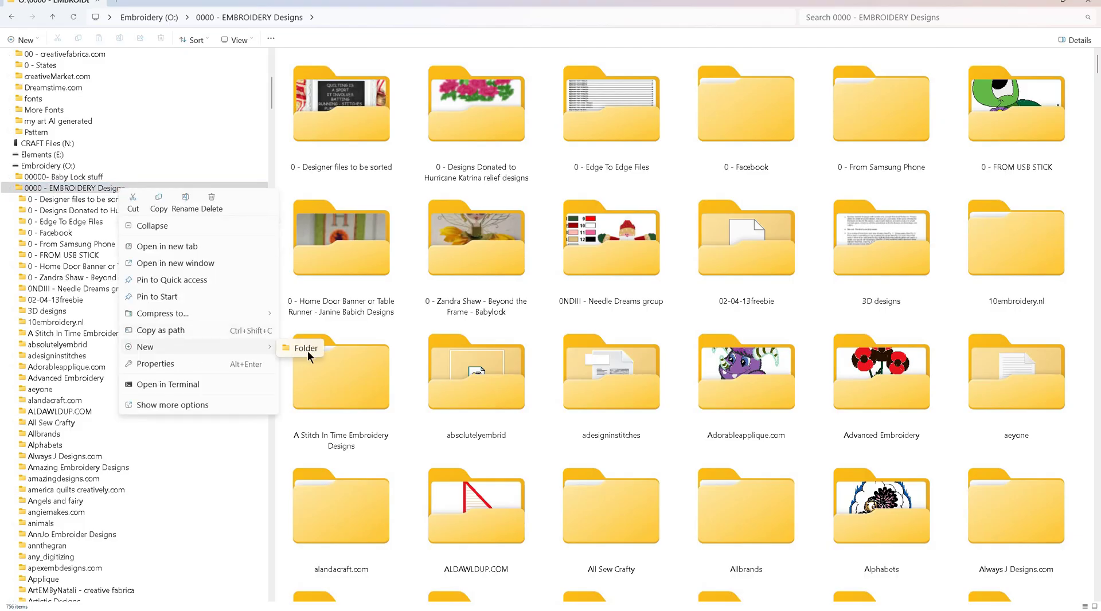
pyautogui.click(306, 348)
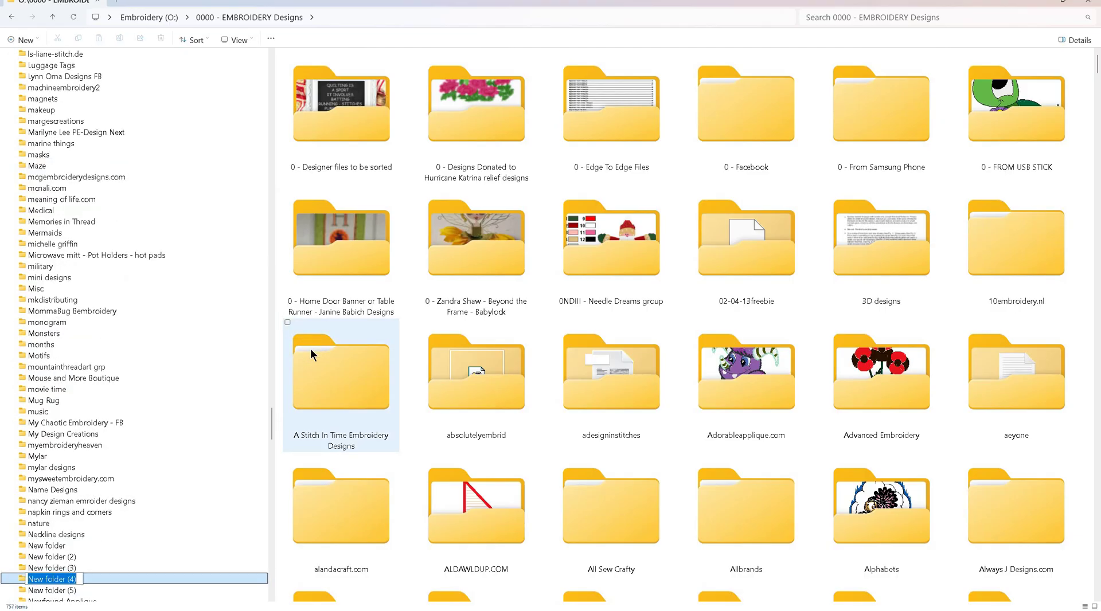
pyautogui.write('Ca')
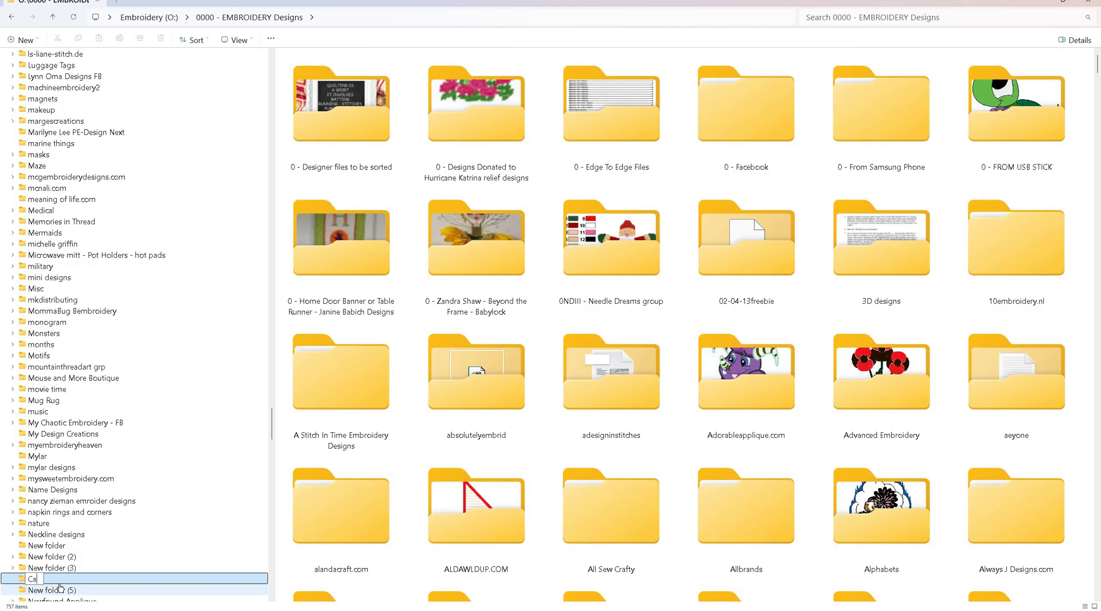
pyautogui.write('reyonThe')
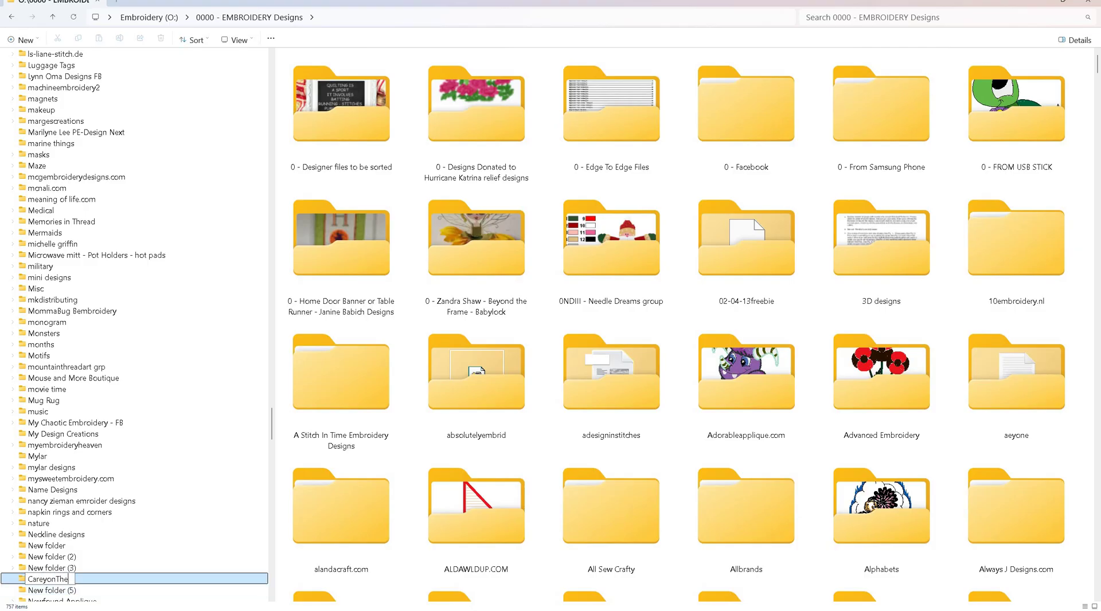
pyautogui.write('Stitchin')
pyautogui.press('Escape')
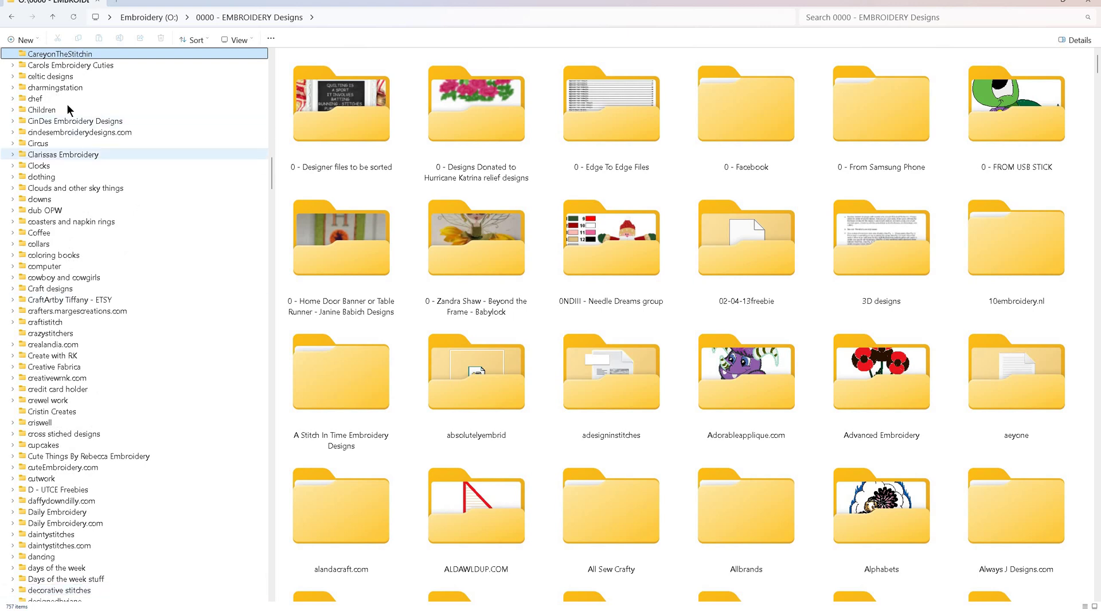
pyautogui.scroll(2, 85, 103)
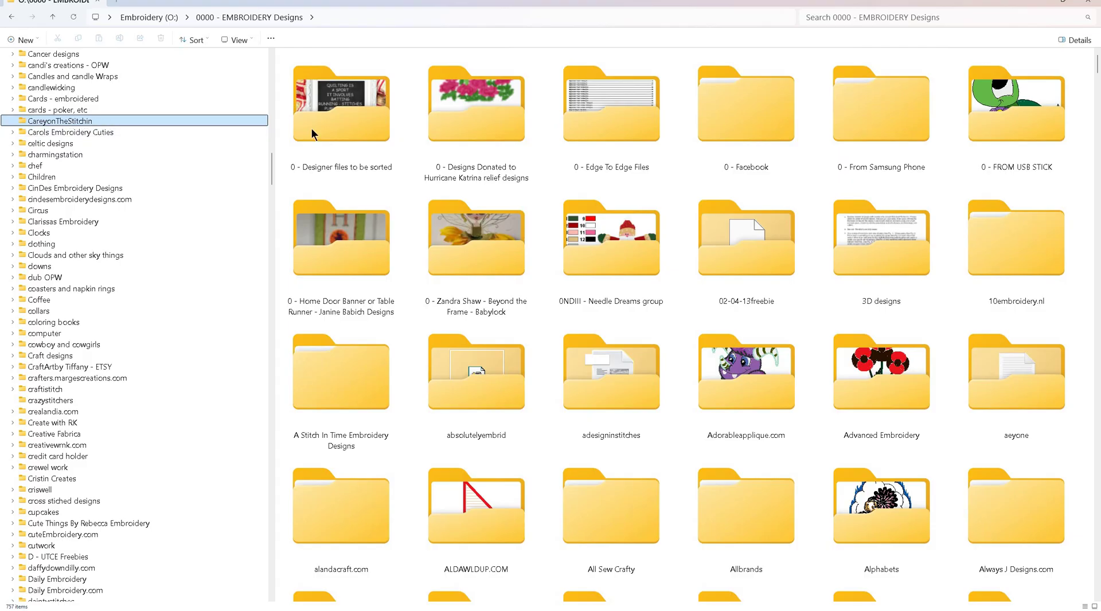
pyautogui.press('Return')
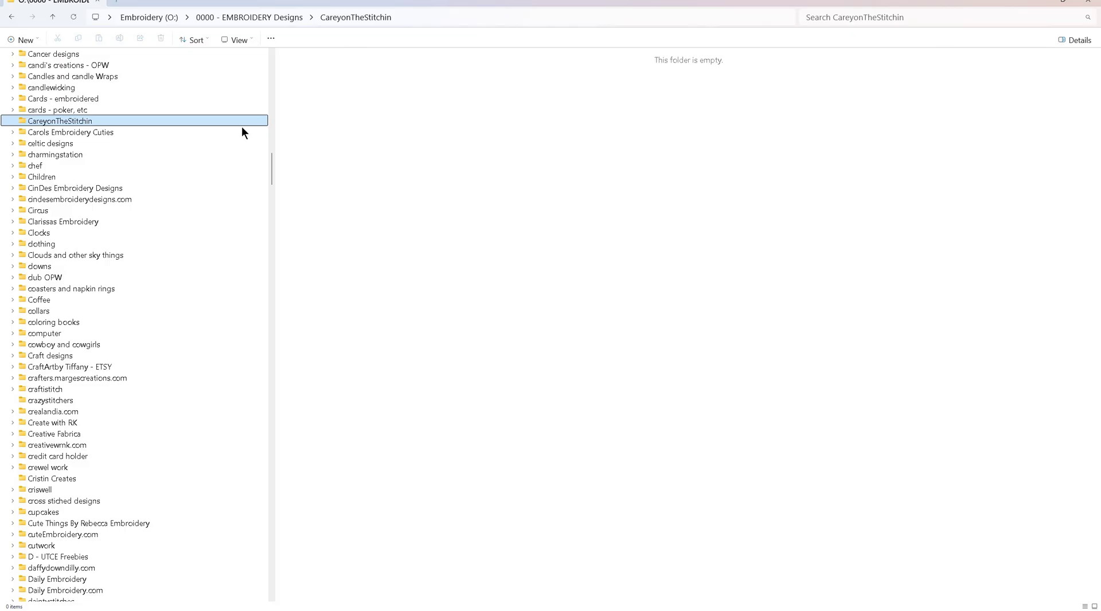
# Return to the 0000 - EMBROIDERY Designs folder, look through its subfolders and go back to the start of its contents
pyautogui.scroll(12, 115, 97)
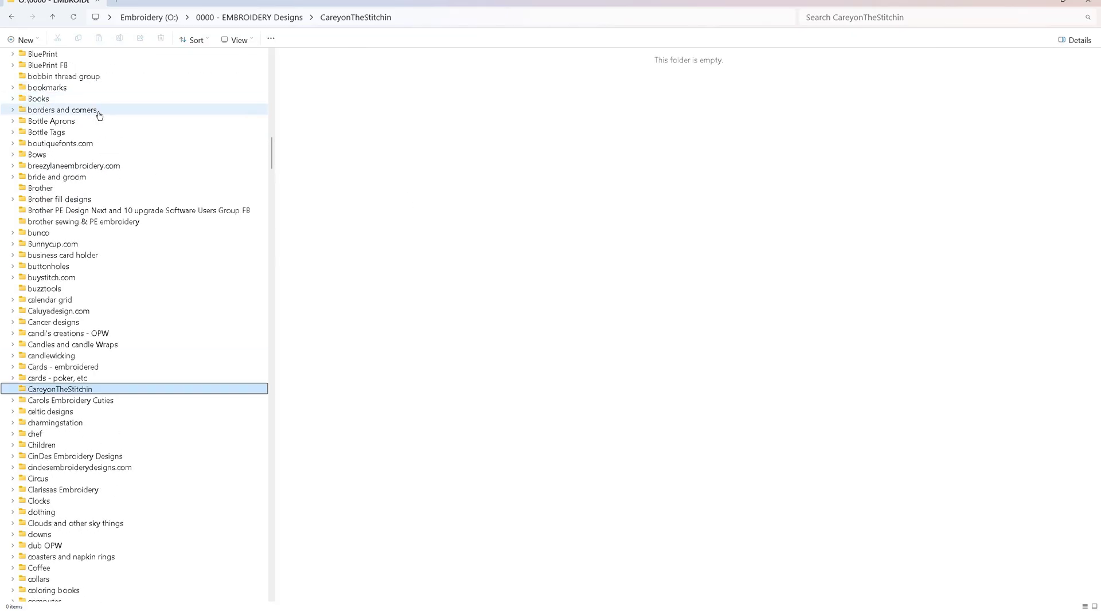
pyautogui.scroll(20, 102, 117)
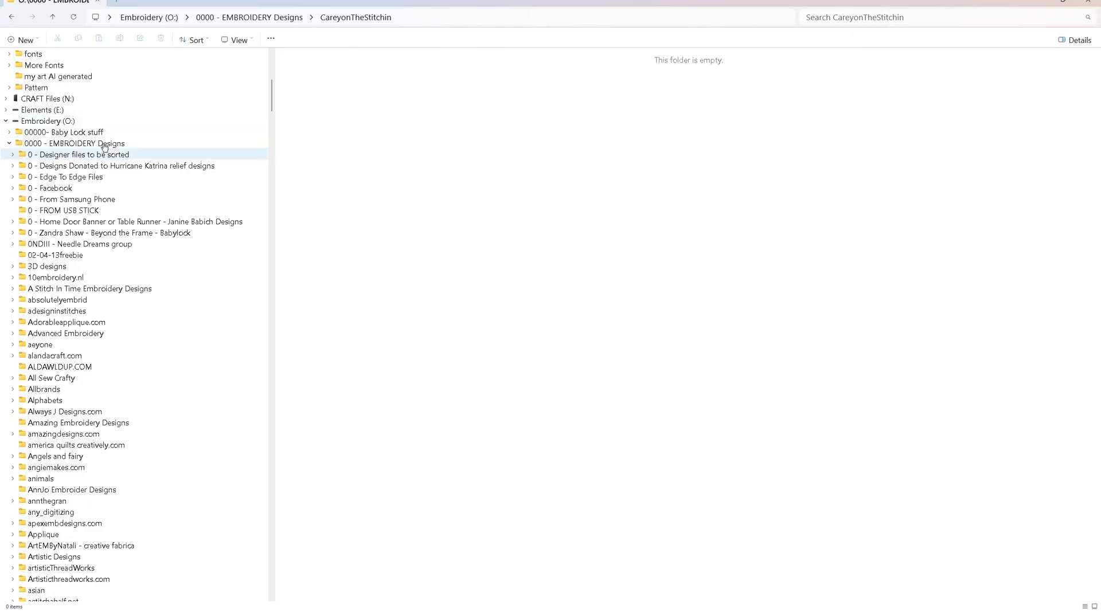
pyautogui.click(104, 144)
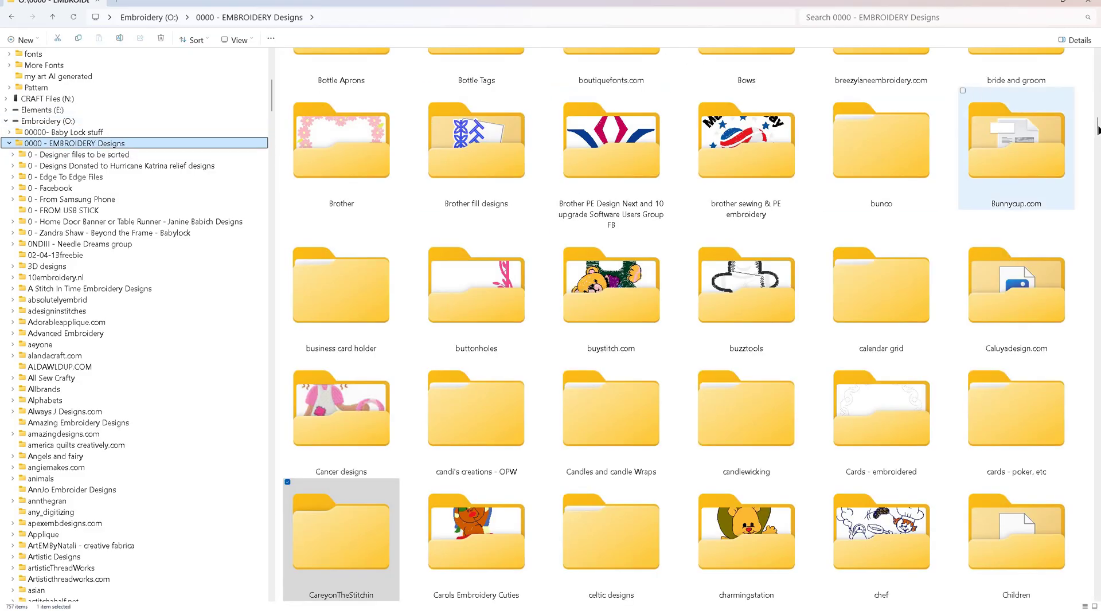
pyautogui.moveTo(1097, 129); pyautogui.dragTo(1098, 367)
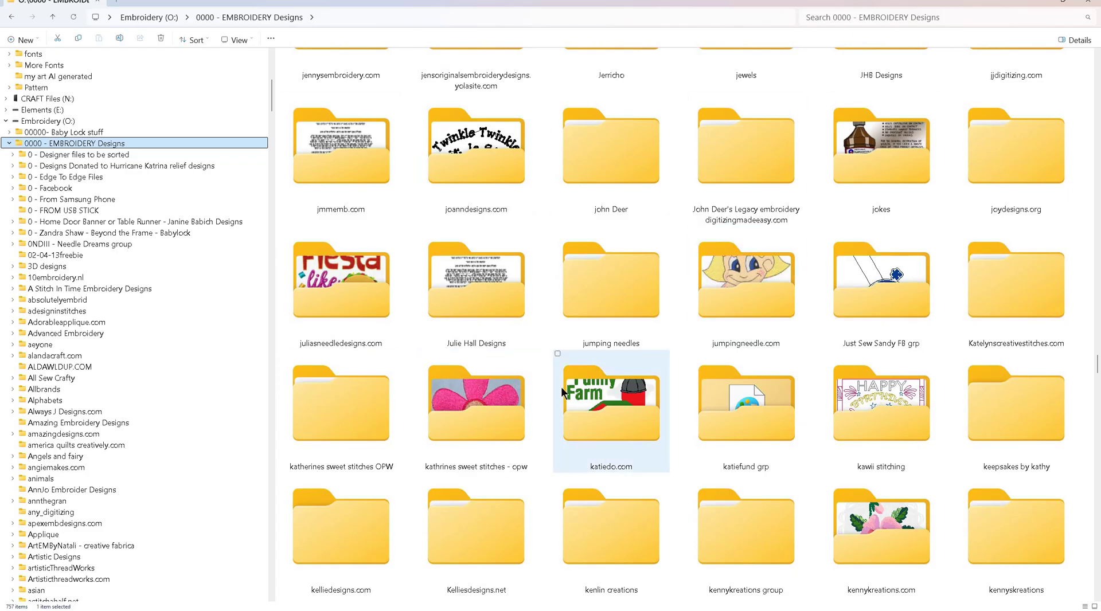
pyautogui.moveTo(559, 379)
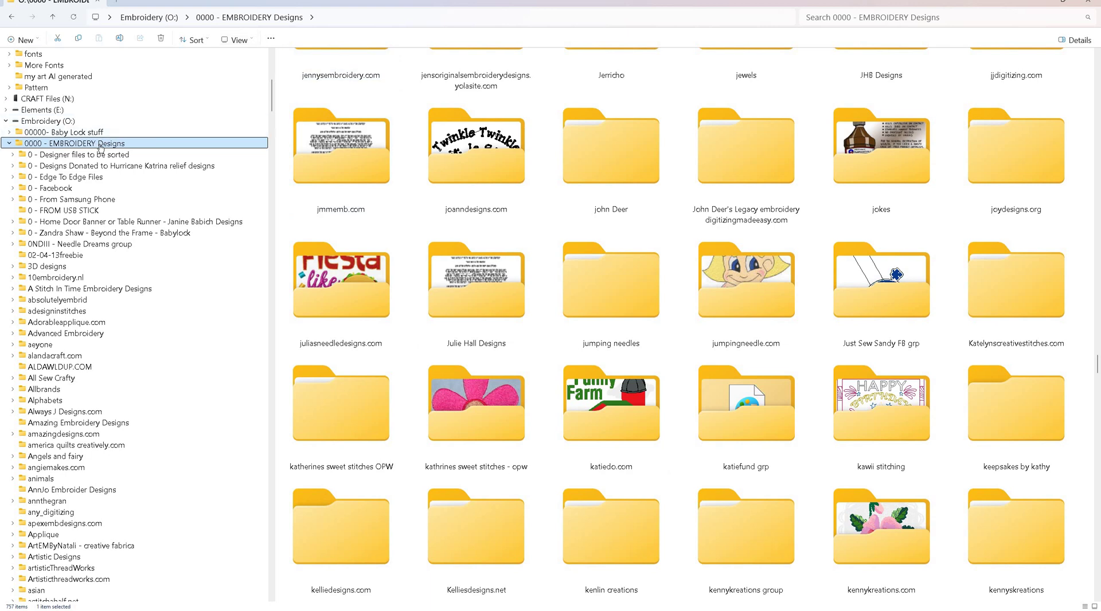
pyautogui.click(99, 147)
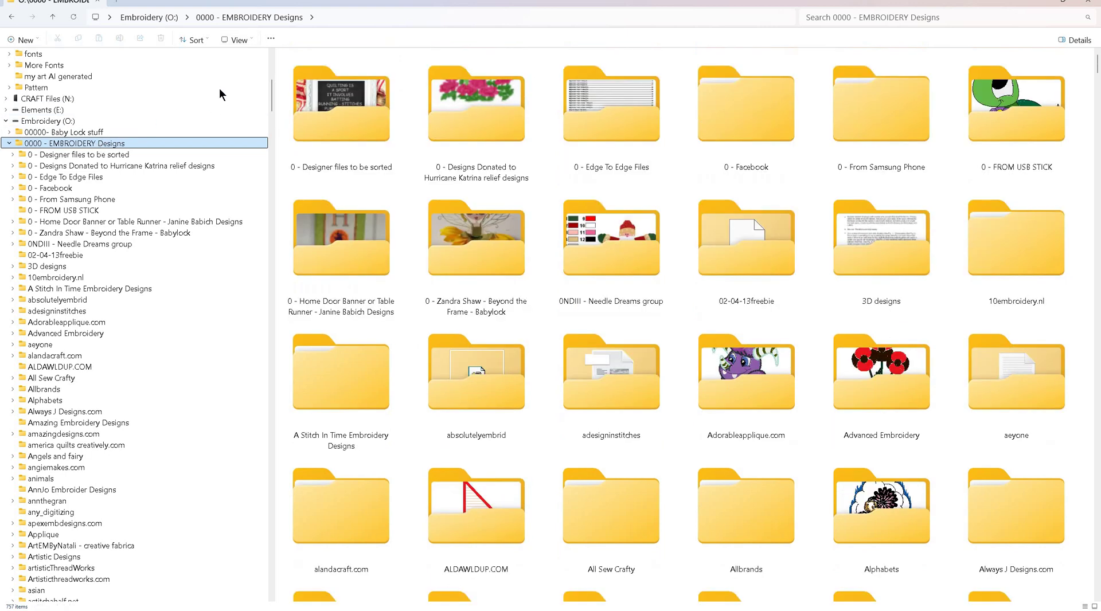
# Display the contents of 0000 - EMBROIDERY Designs as large icons, medium icons and small icons in turn
pyautogui.click(250, 38)
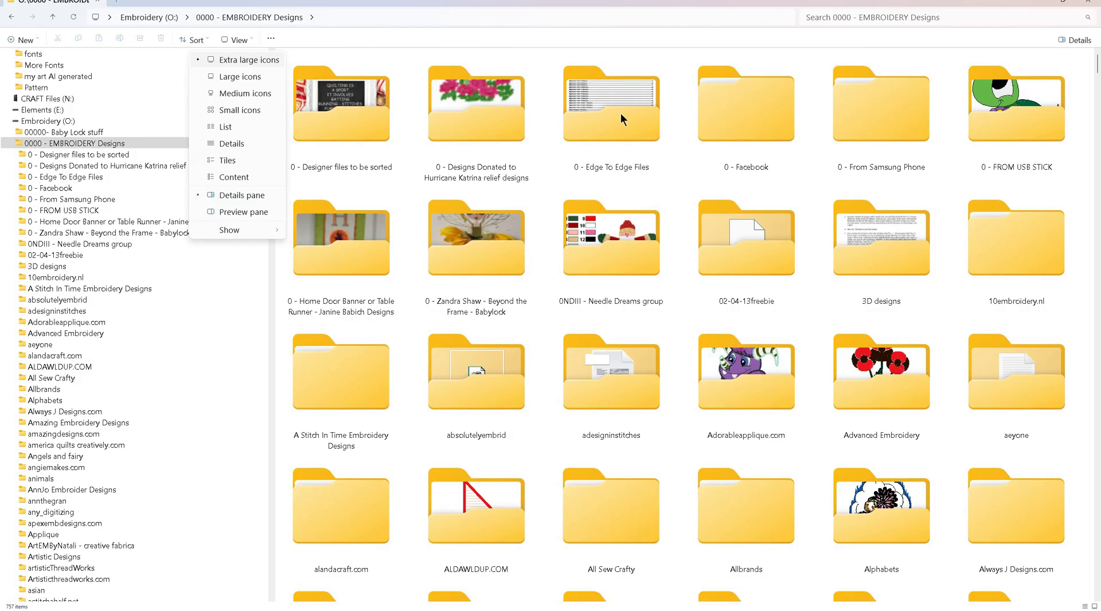
pyautogui.click(238, 74)
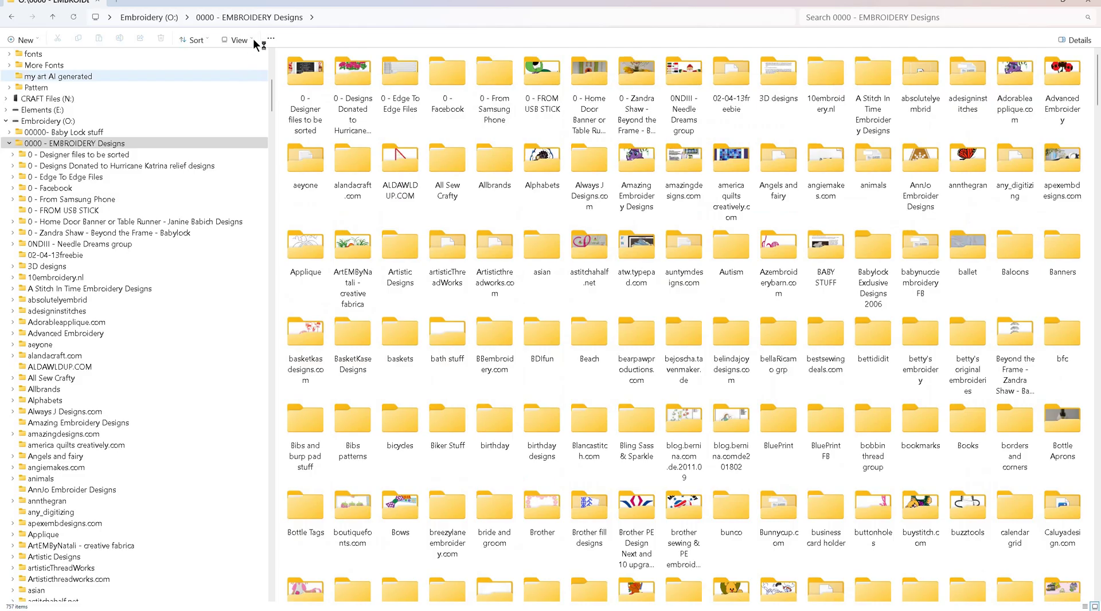
pyautogui.click(250, 37)
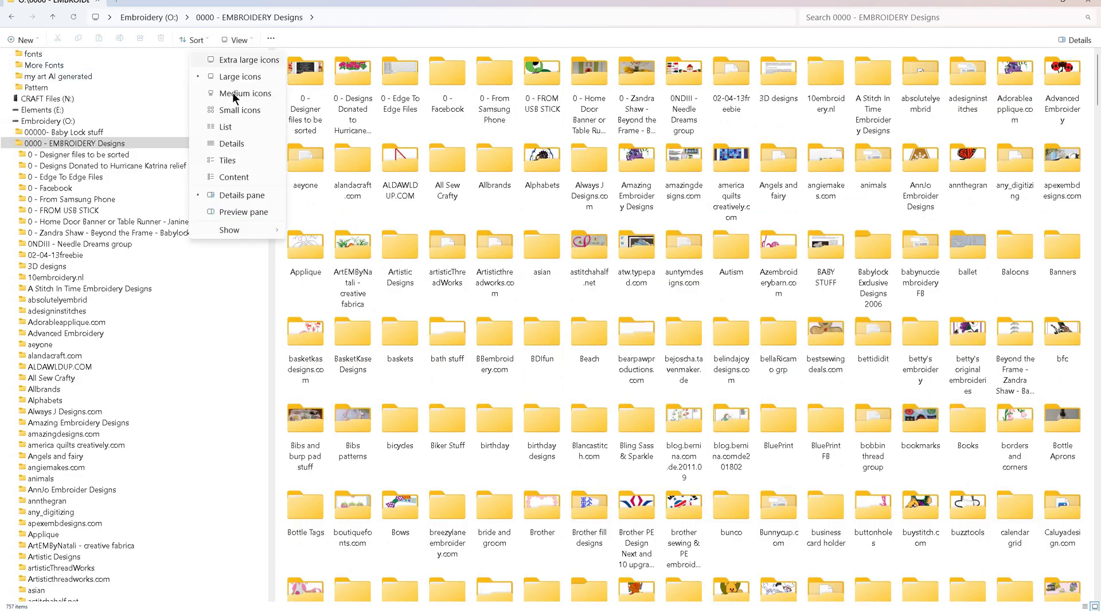
pyautogui.click(232, 93)
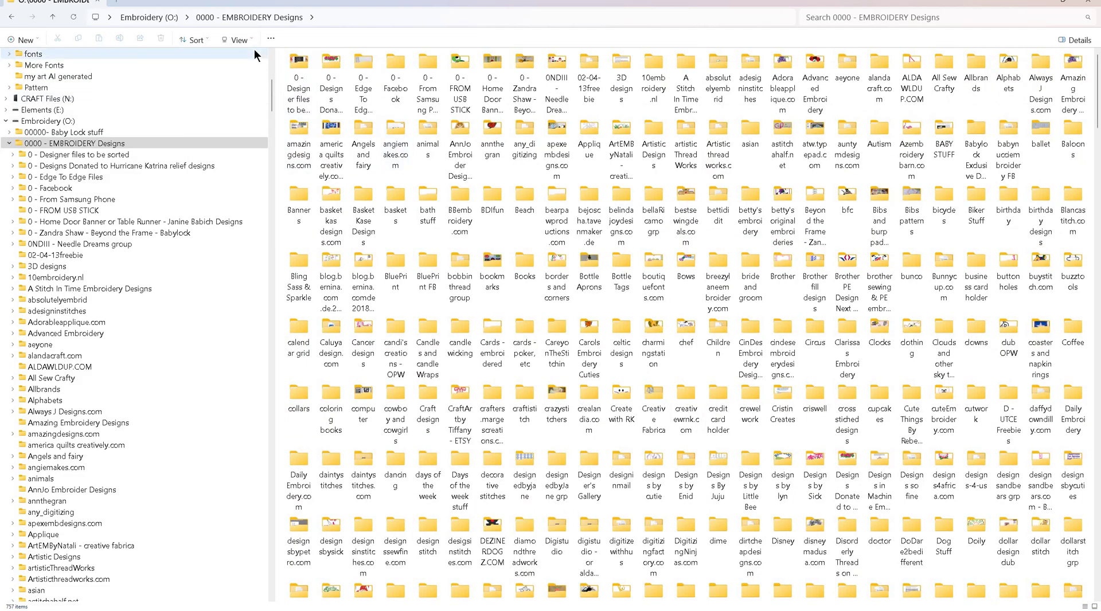
pyautogui.click(250, 39)
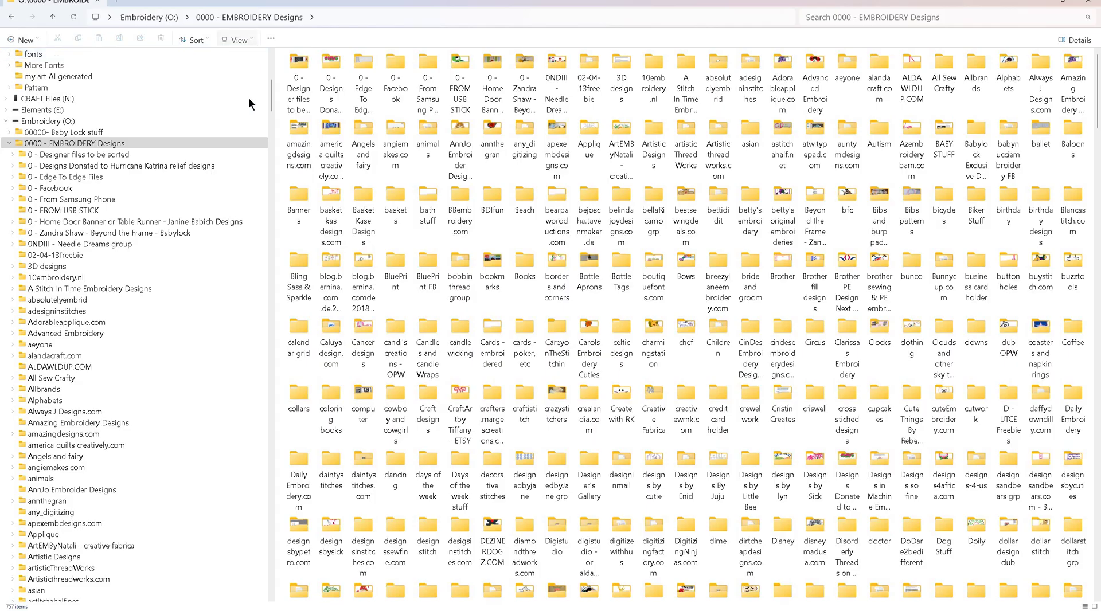
pyautogui.click(248, 111)
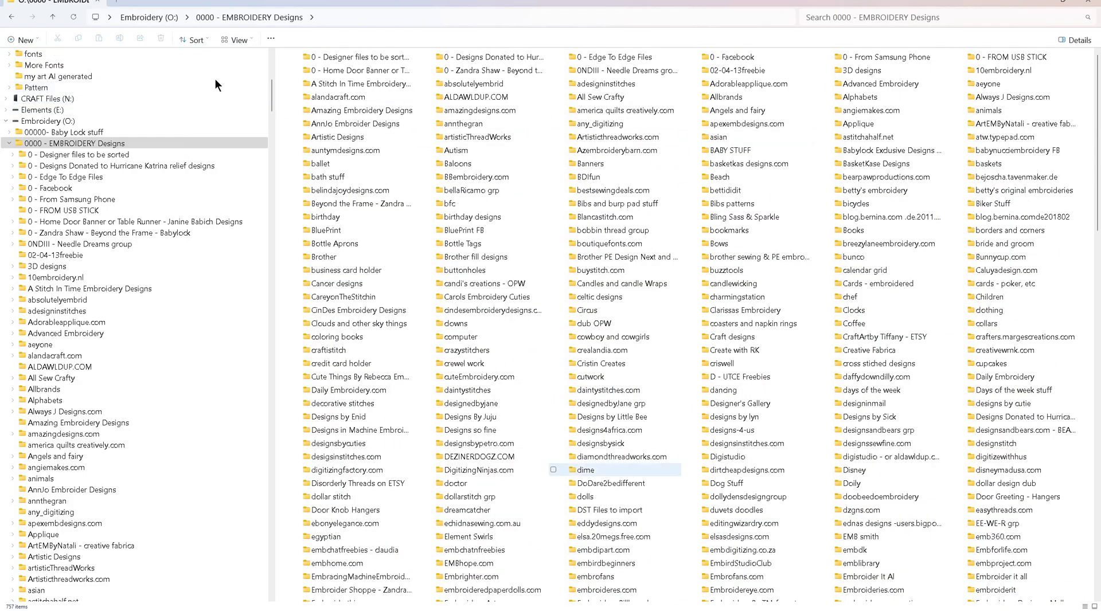
# Switch the folder display to List and look through the embroidery design folders
pyautogui.click(250, 40)
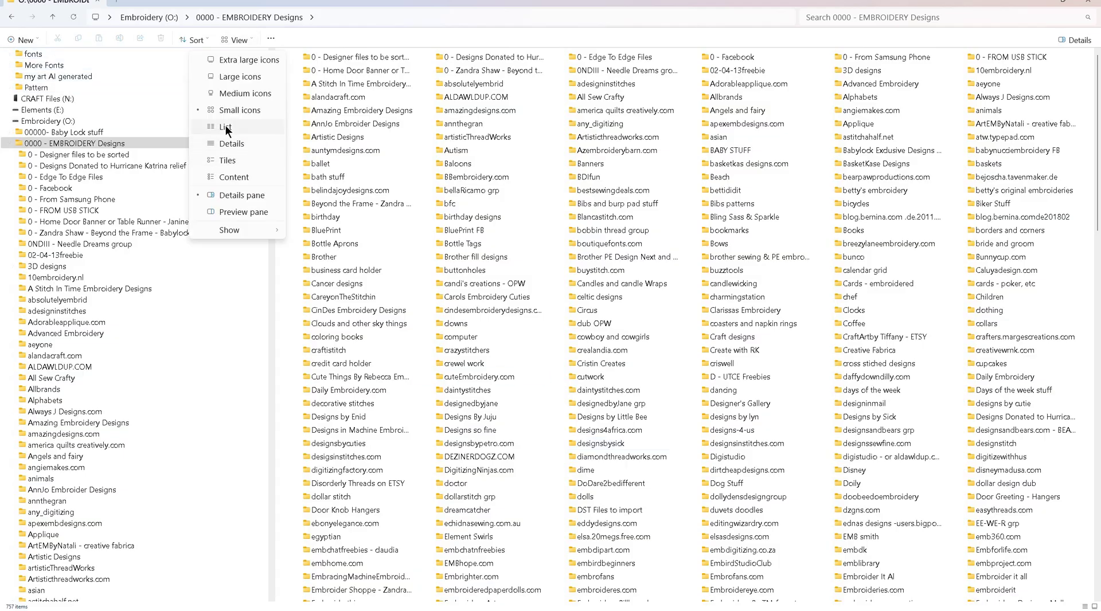
pyautogui.click(225, 126)
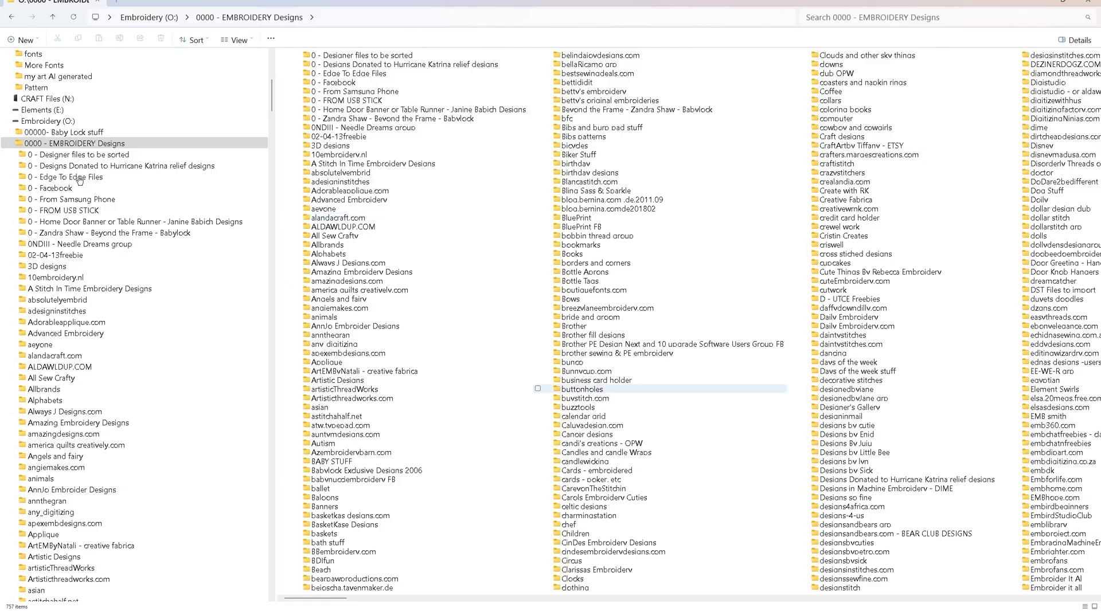
pyautogui.scroll(-10, 766, 352)
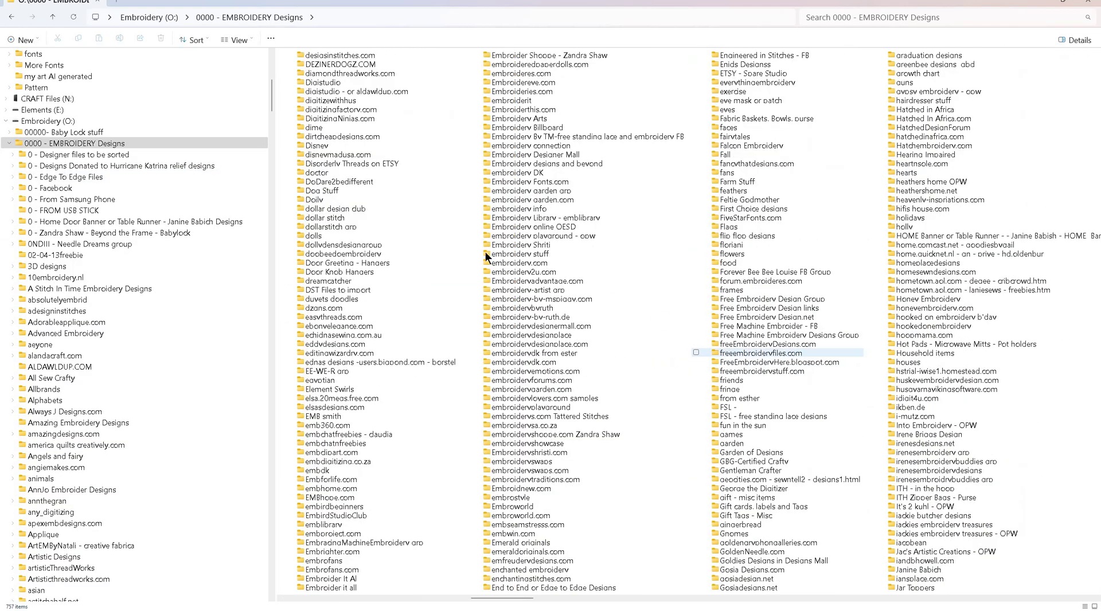
pyautogui.scroll(10, 373, 205)
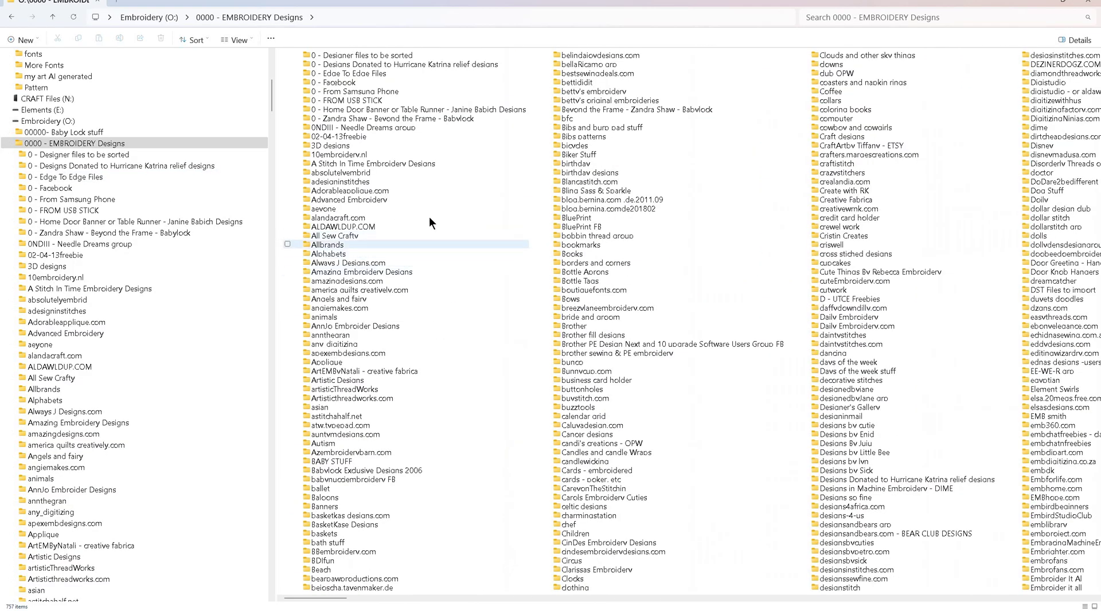
pyautogui.scroll(-20, 429, 216)
pyautogui.scroll(-10, 318, 255)
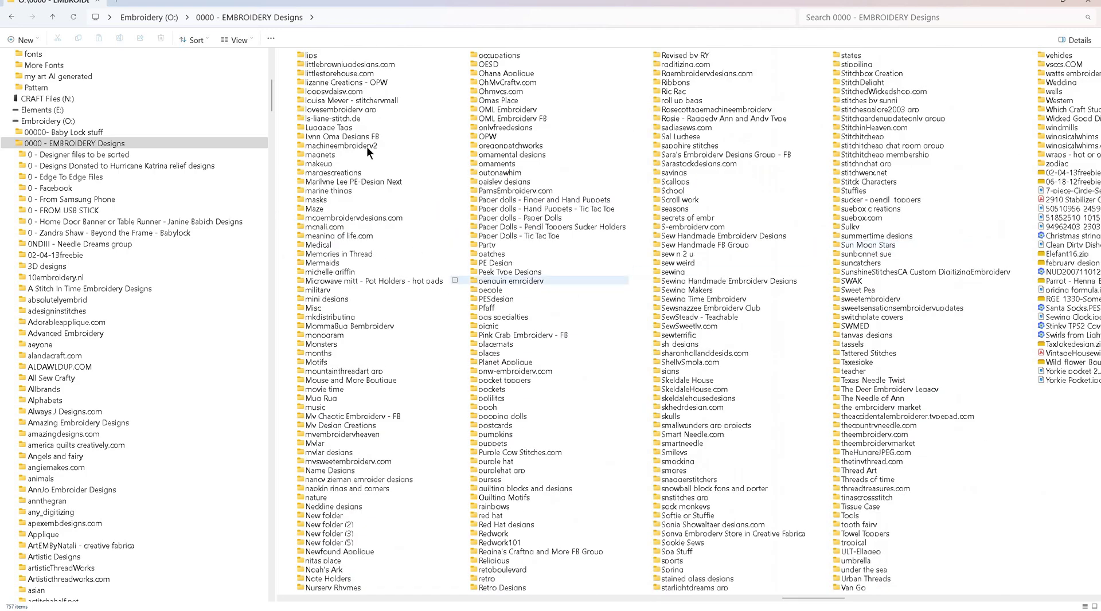
pyautogui.scroll(20, 367, 147)
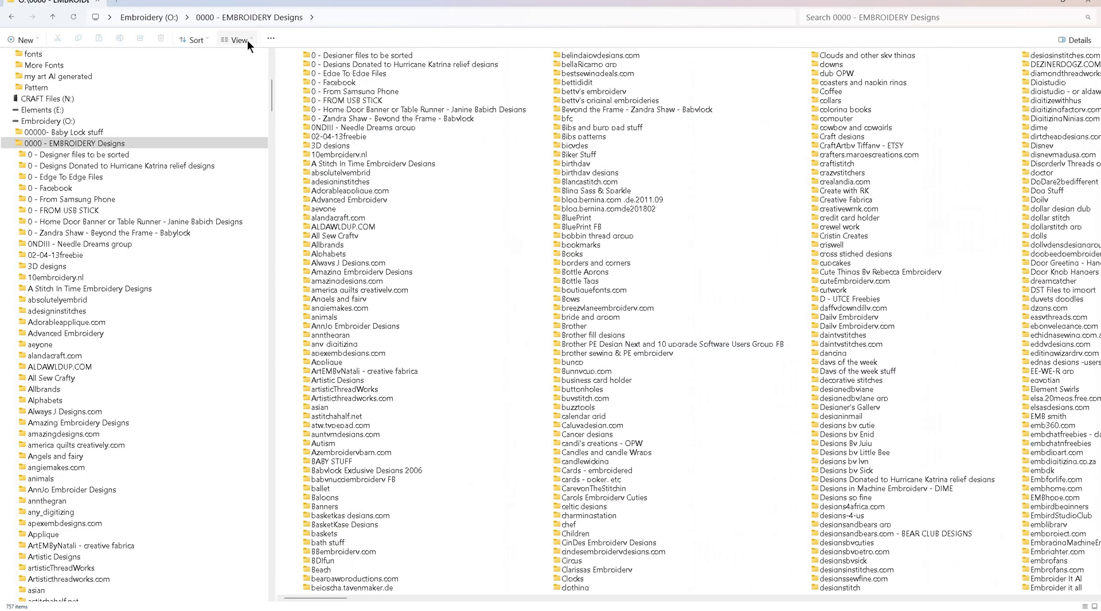
# Set the folder display to Extra large icons and browse through the subfolders to the loose files after them
pyautogui.click(247, 40)
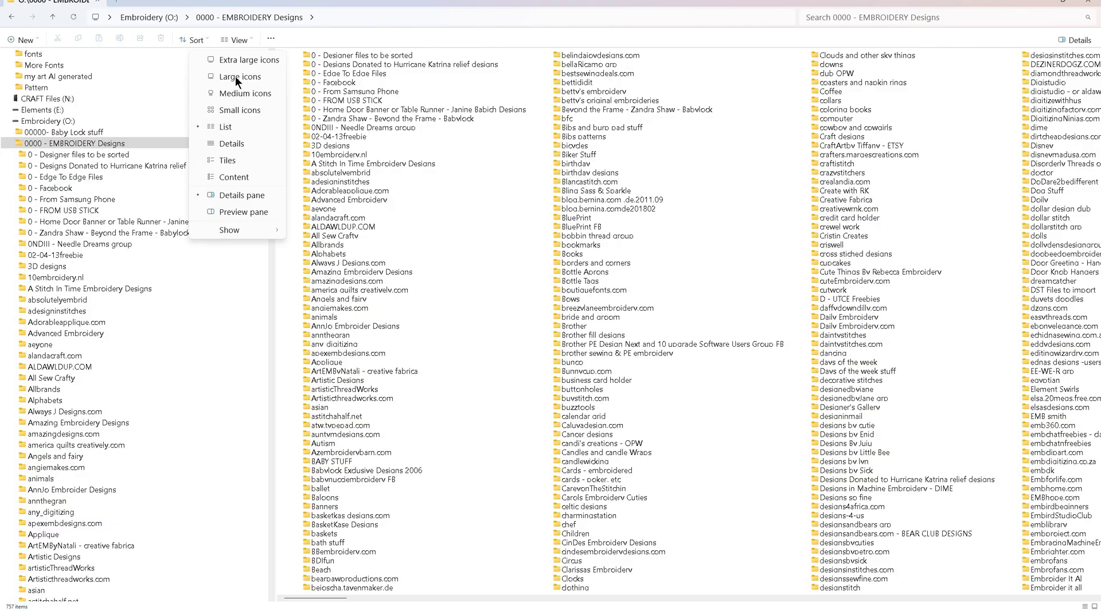
pyautogui.click(235, 60)
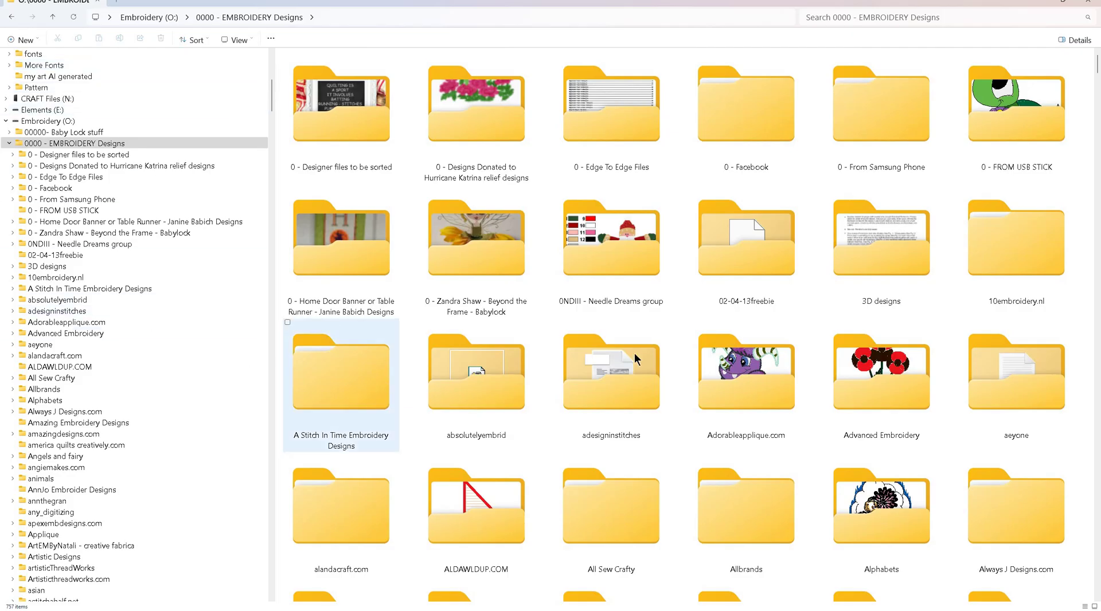
pyautogui.scroll(-10, 635, 332)
pyautogui.scroll(-20, 635, 332)
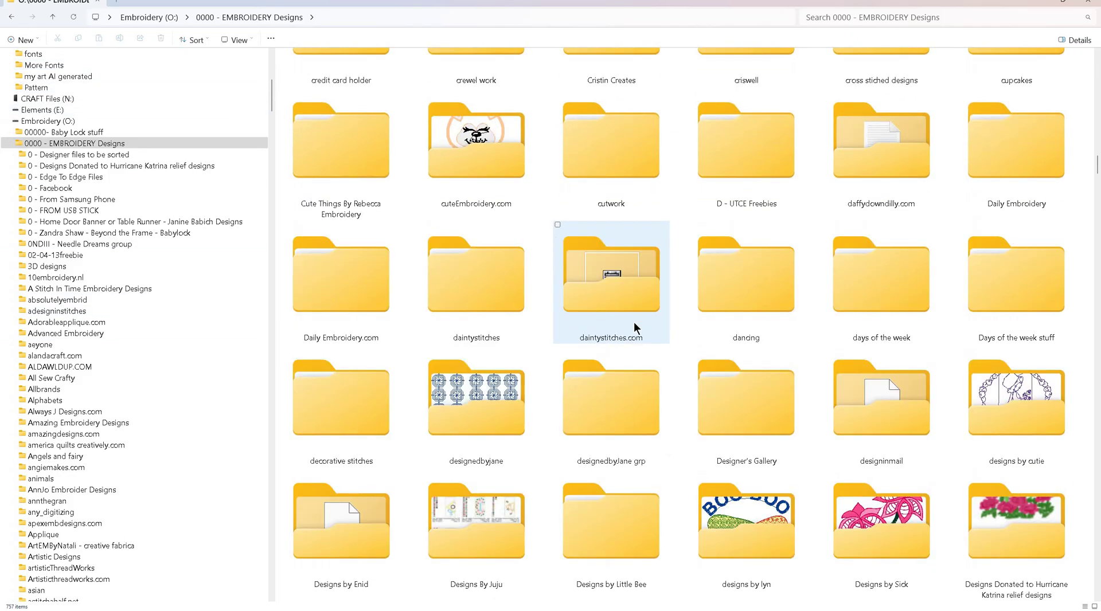
pyautogui.scroll(-20, 634, 324)
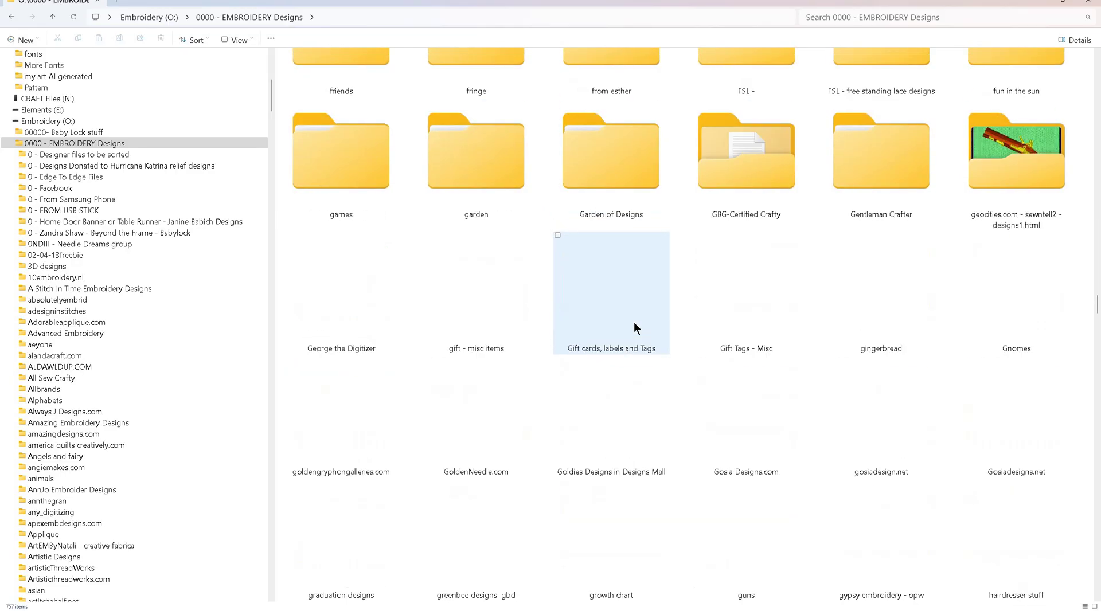
pyautogui.scroll(-20, 634, 328)
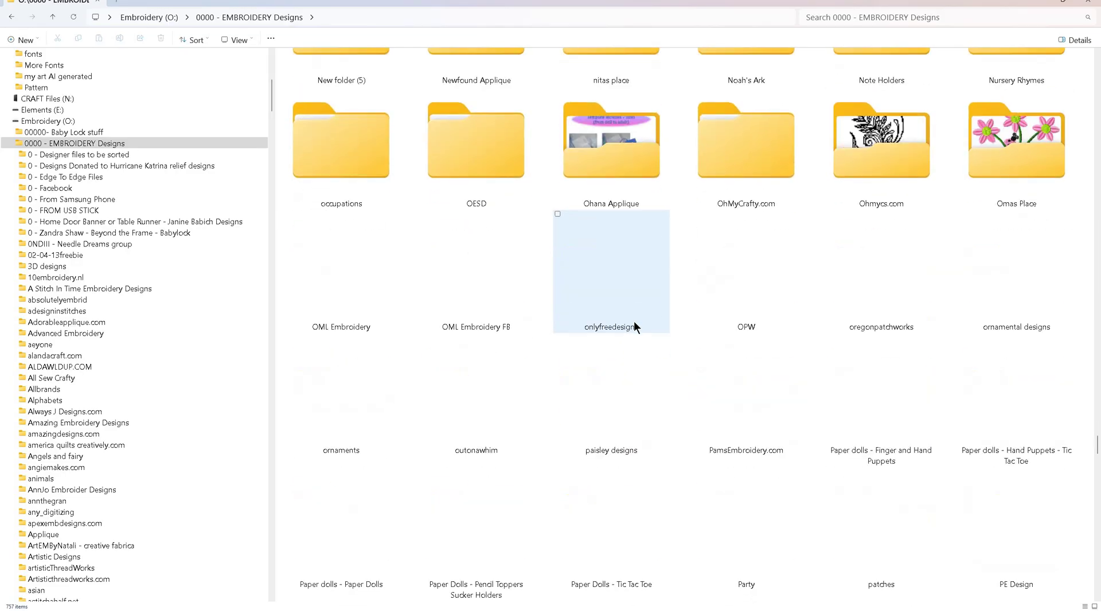
pyautogui.scroll(-20, 634, 328)
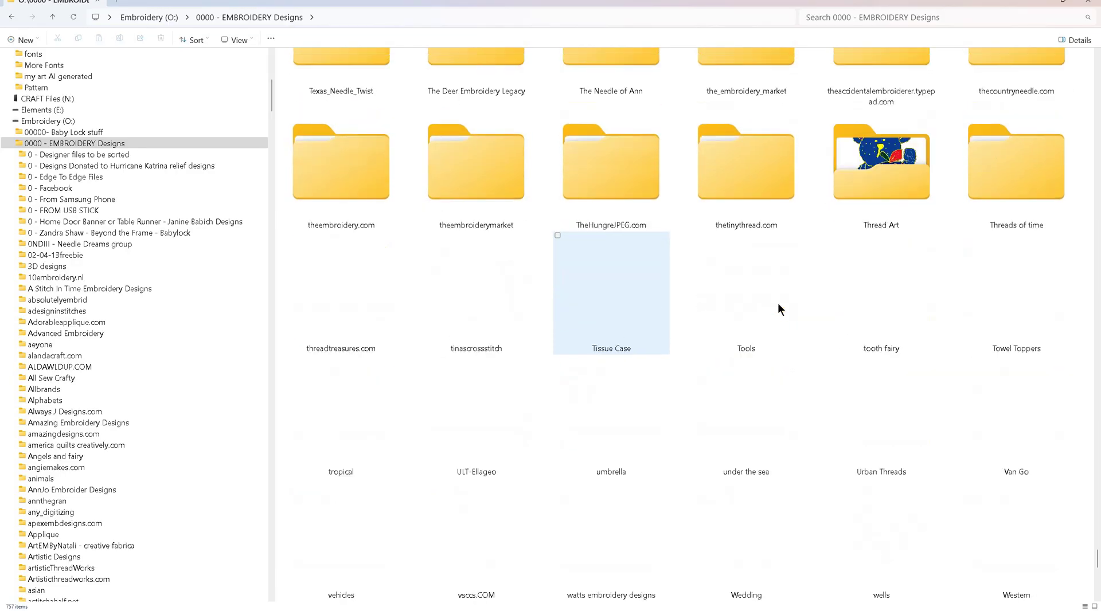
pyautogui.scroll(15, 561, 280)
pyautogui.scroll(-10, 561, 280)
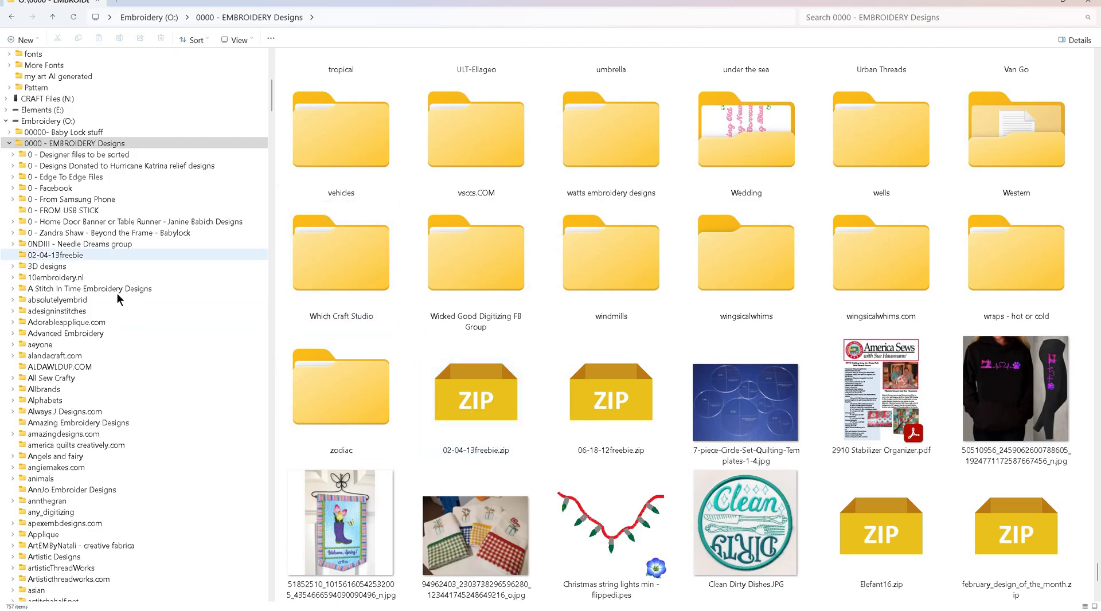
# Move 06-18-12freebie.zip into the CareyonTheStitchin folder and open that folder
pyautogui.scroll(-8, 116, 288)
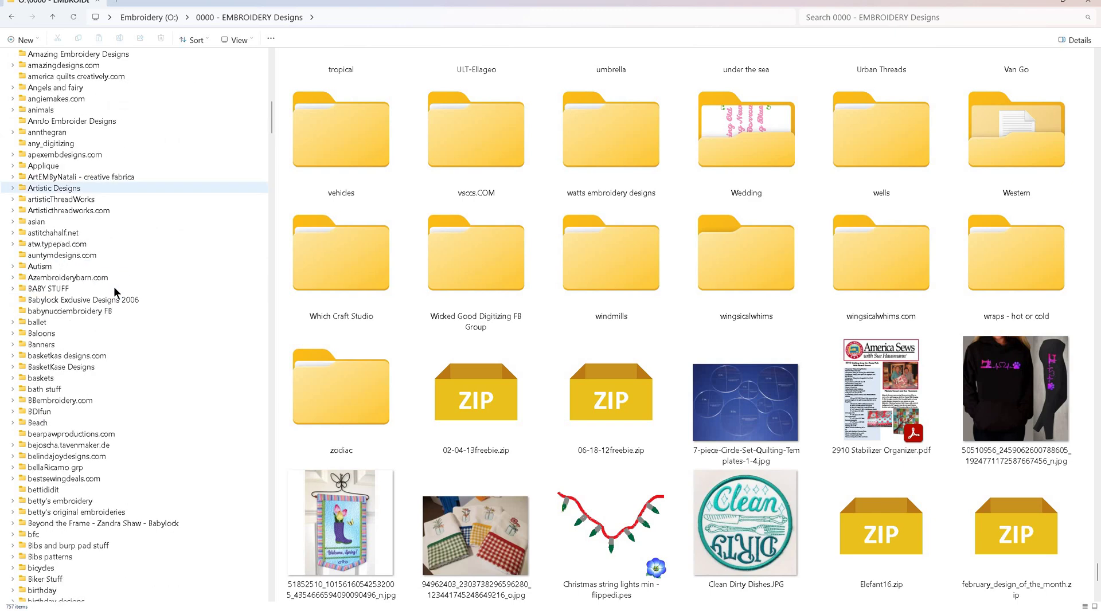
pyautogui.scroll(-16, 114, 288)
pyautogui.scroll(-6, 113, 289)
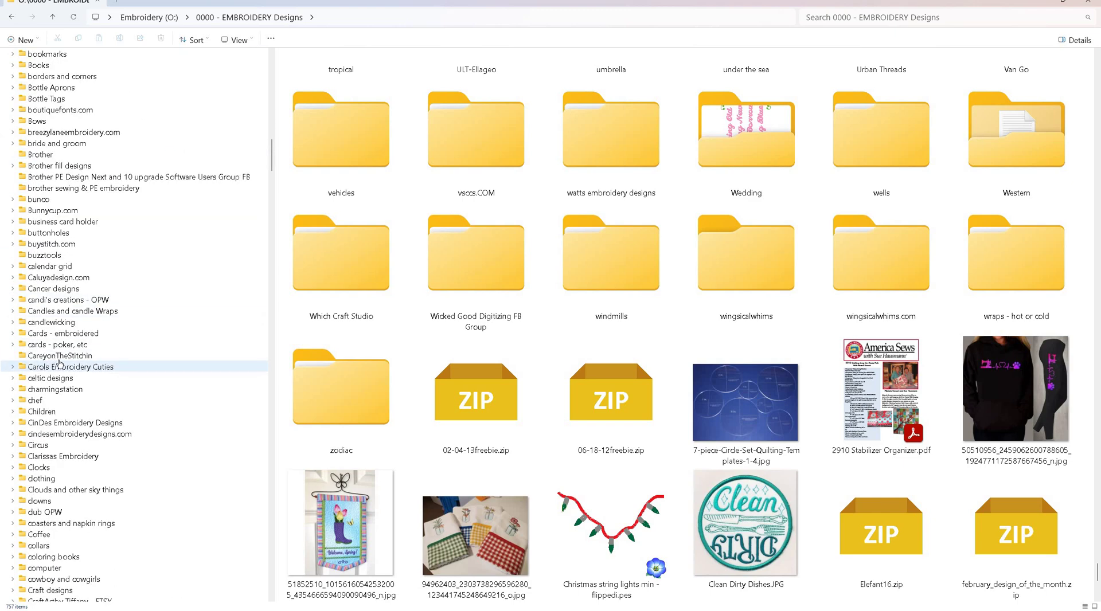
pyautogui.moveTo(591, 406); pyautogui.dragTo(115, 354)
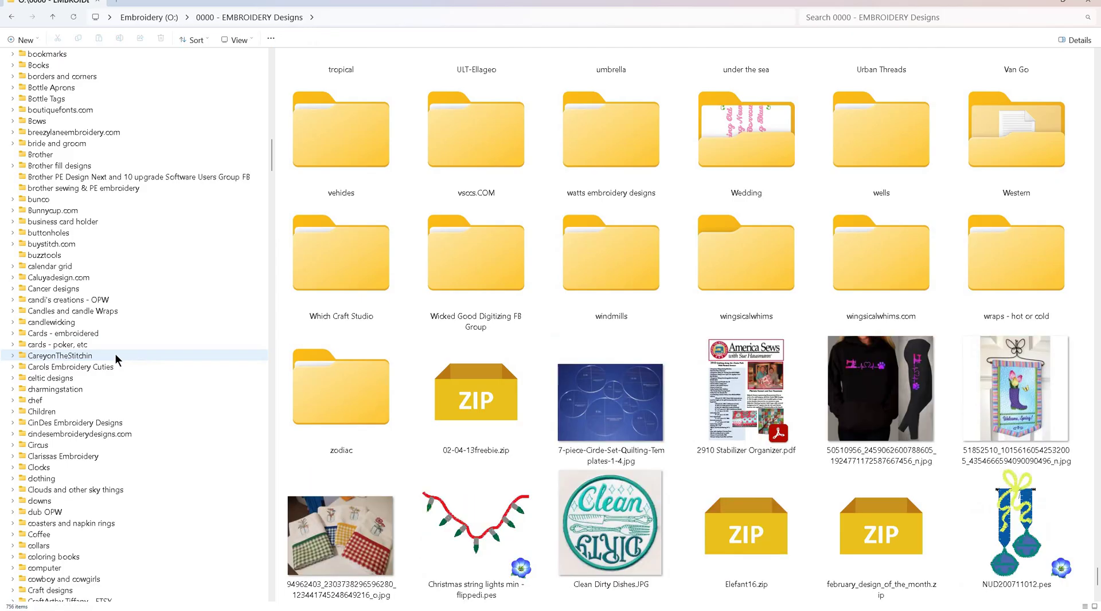
pyautogui.click(115, 355)
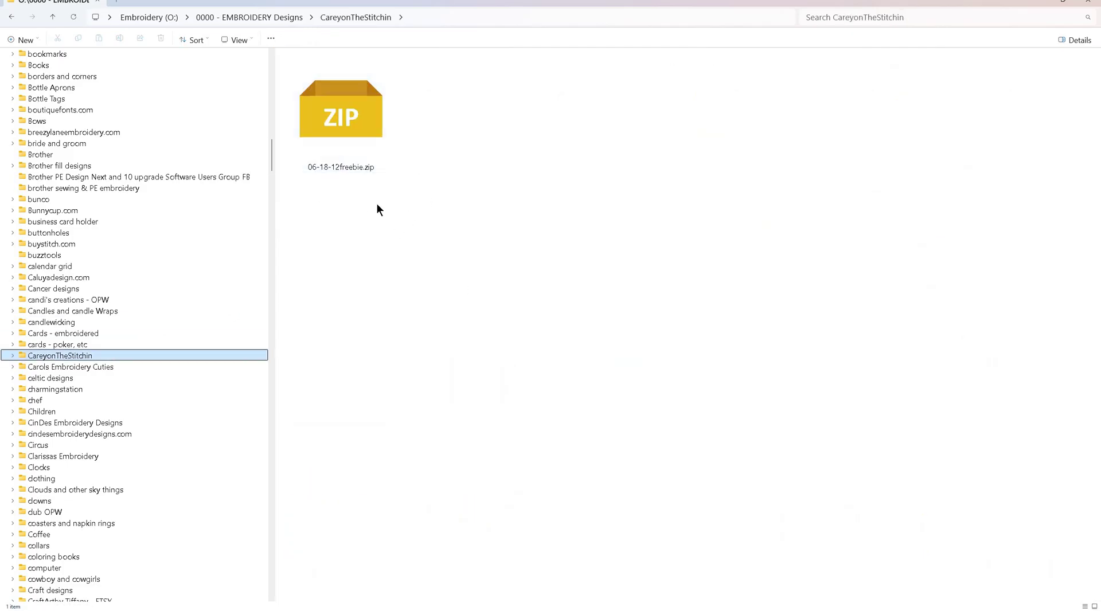
# Look over the PeaZip extraction and archiving options available for 06-18-12freebie.zip without running any of them
pyautogui.click(353, 118)
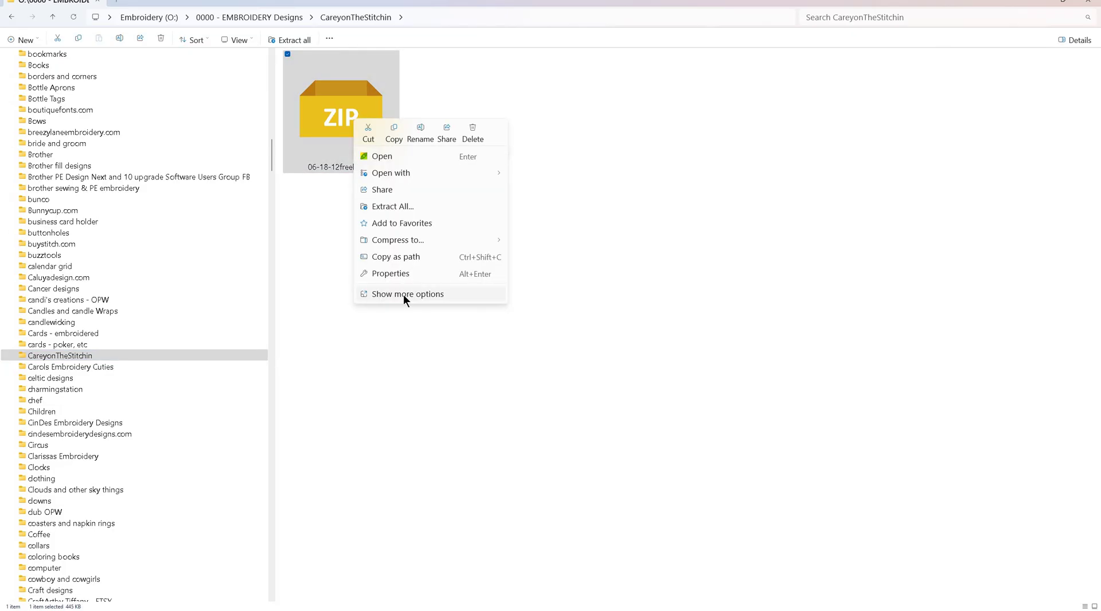
pyautogui.click(404, 294)
pyautogui.moveTo(413, 160)
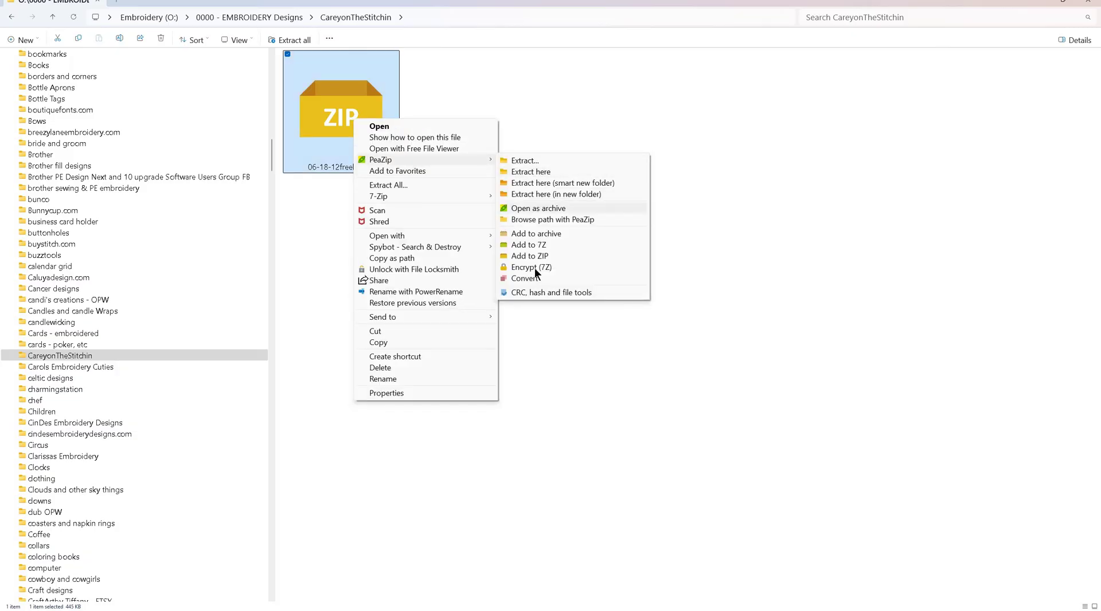
pyautogui.click(344, 127)
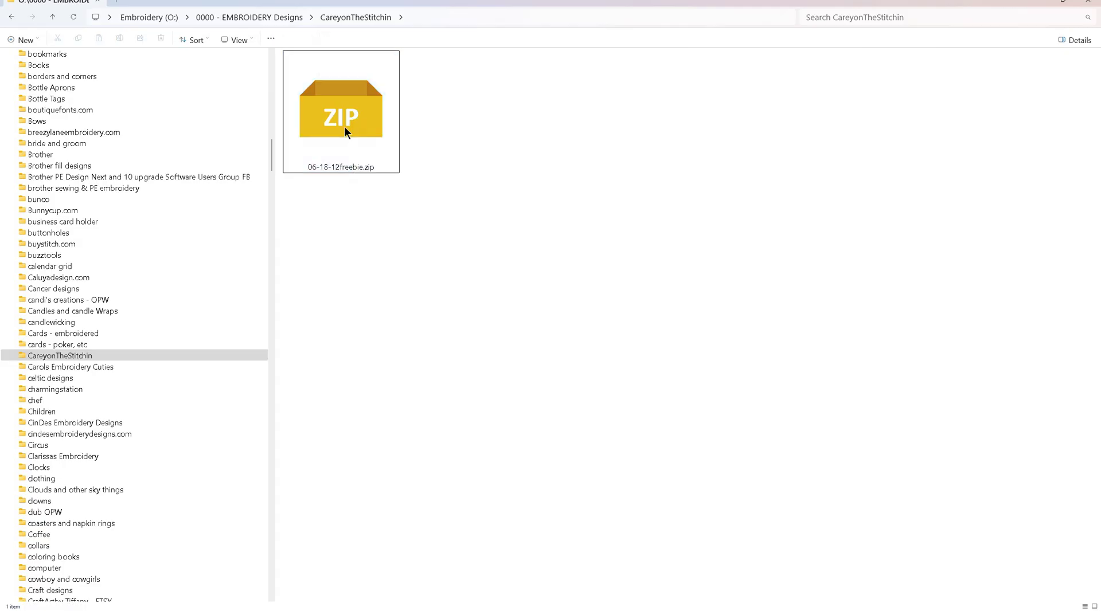
pyautogui.rightClick(344, 128)
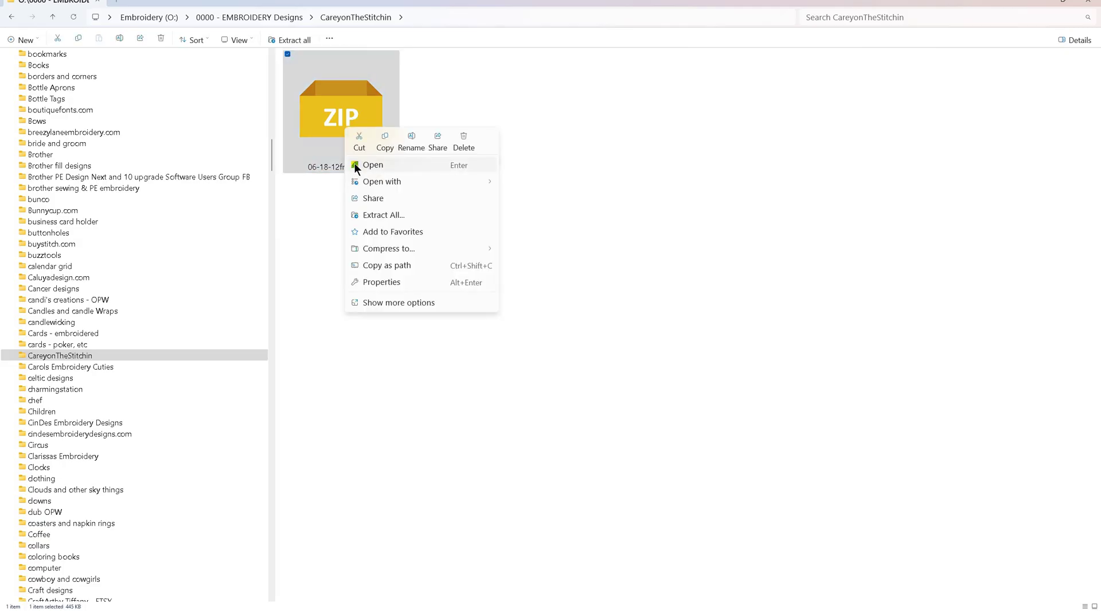
pyautogui.click(1056, 16)
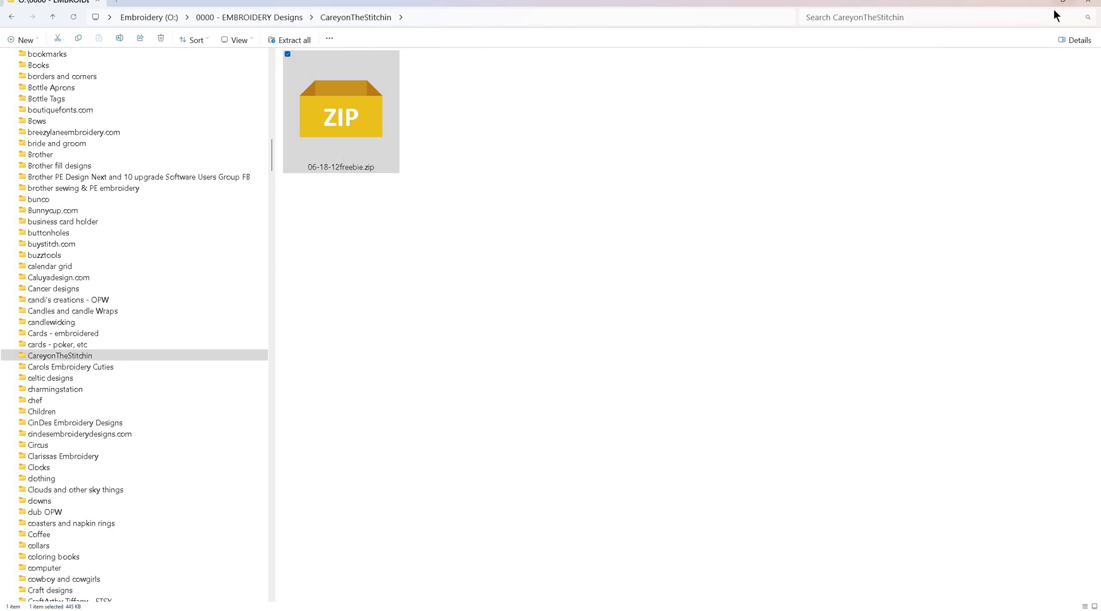
# Clear the browser windows off the desktop to see the PeaZip shortcut, and return the CareyonTheStitchin window to full size
pyautogui.click(1062, 2)
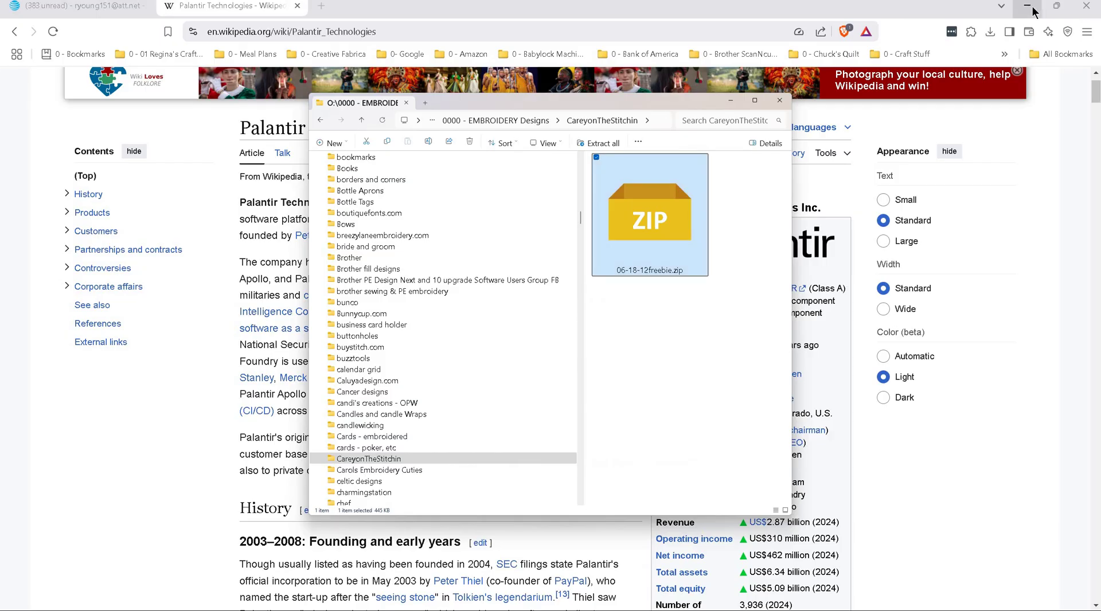
pyautogui.click(1026, 7)
pyautogui.click(1026, 7)
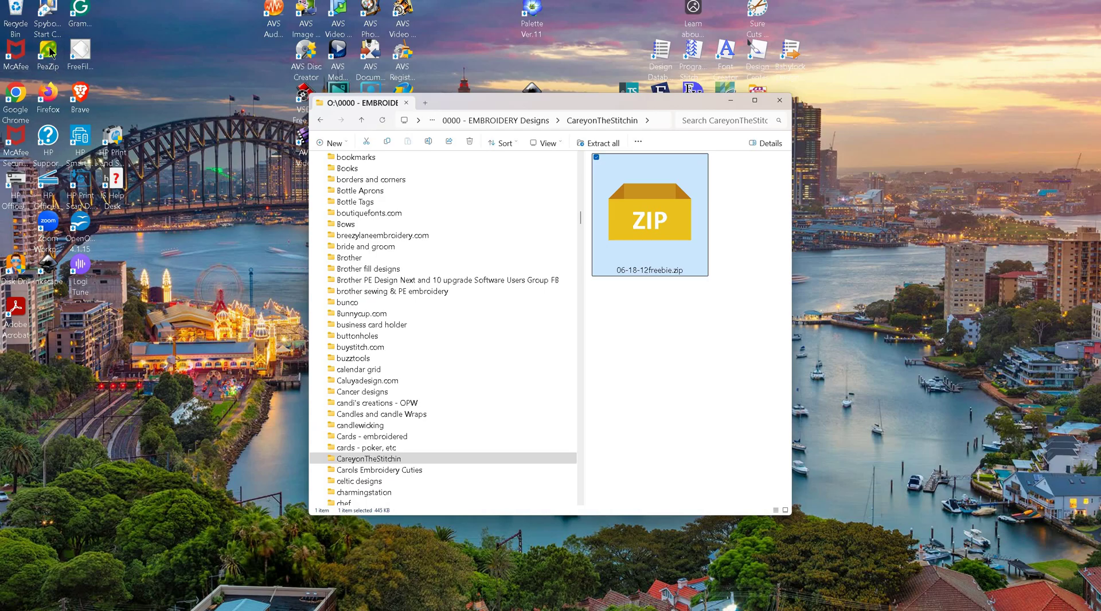
pyautogui.doubleClick(51, 53)
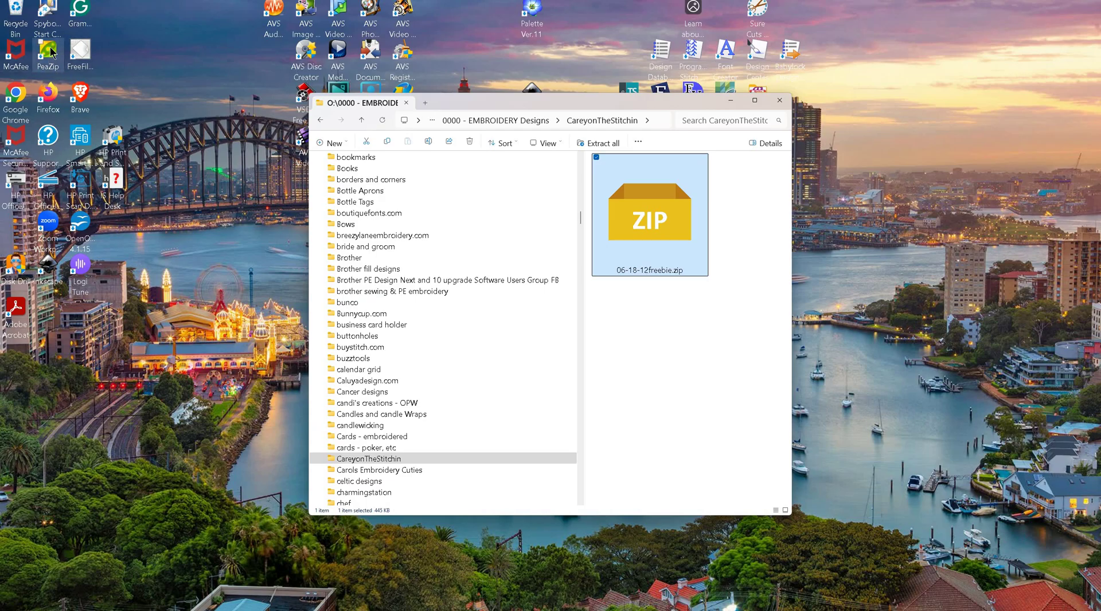
pyautogui.doubleClick(609, 103)
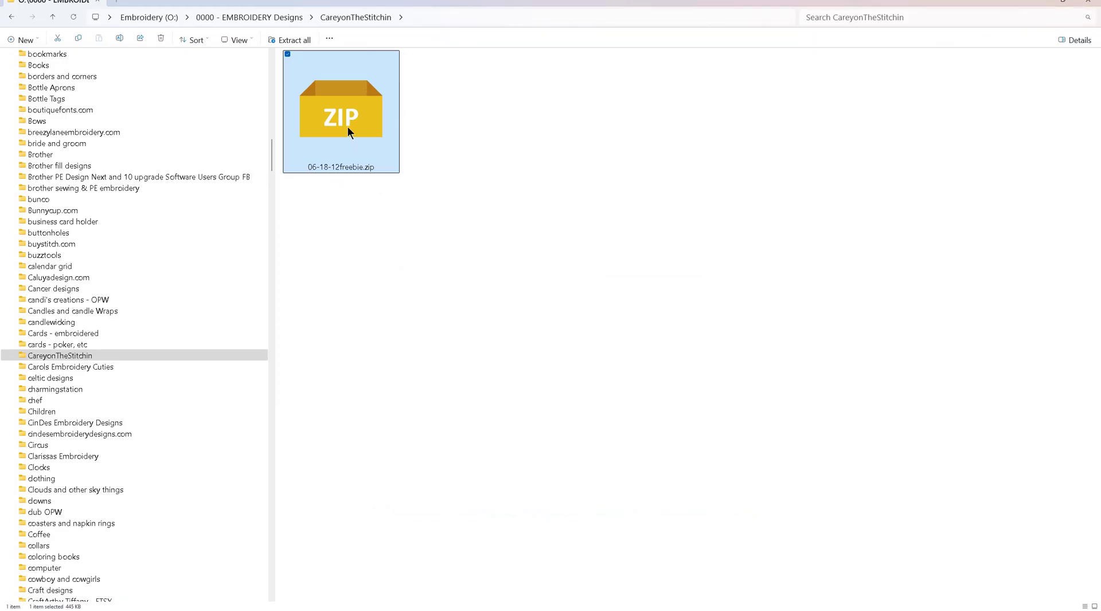
# Open 06-18-12freebie.zip in PeaZip and look through the design file formats it contains
pyautogui.rightClick(361, 167)
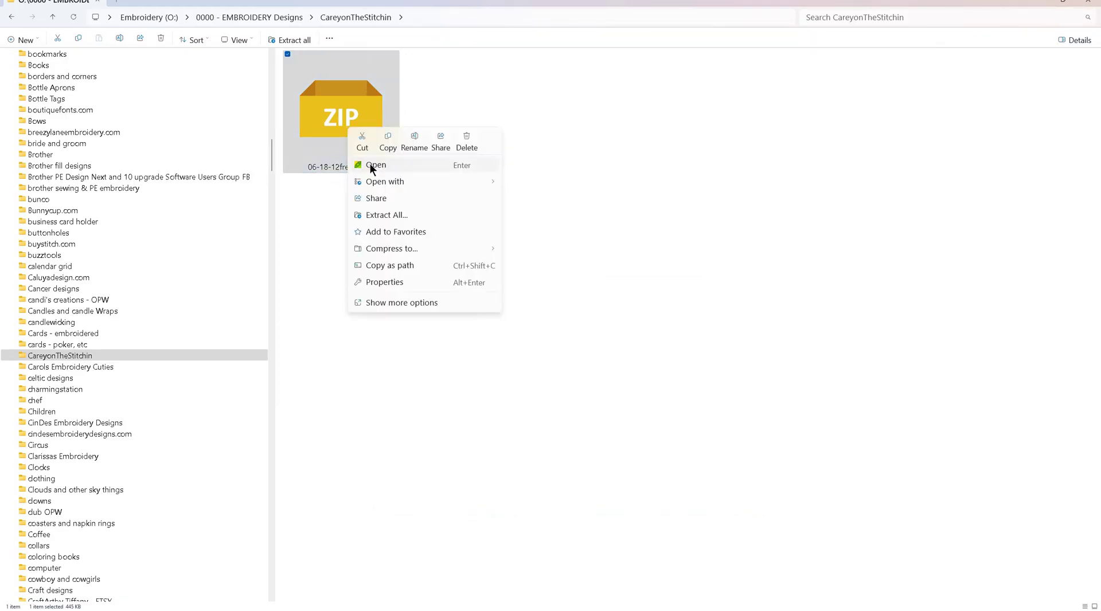
pyautogui.click(370, 164)
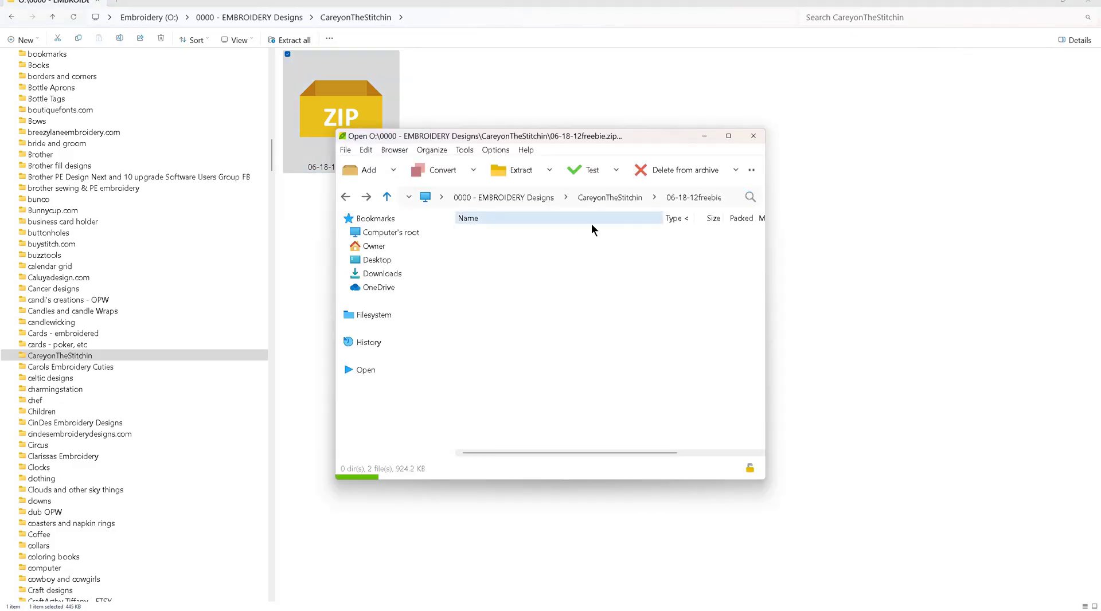
pyautogui.doubleClick(472, 230)
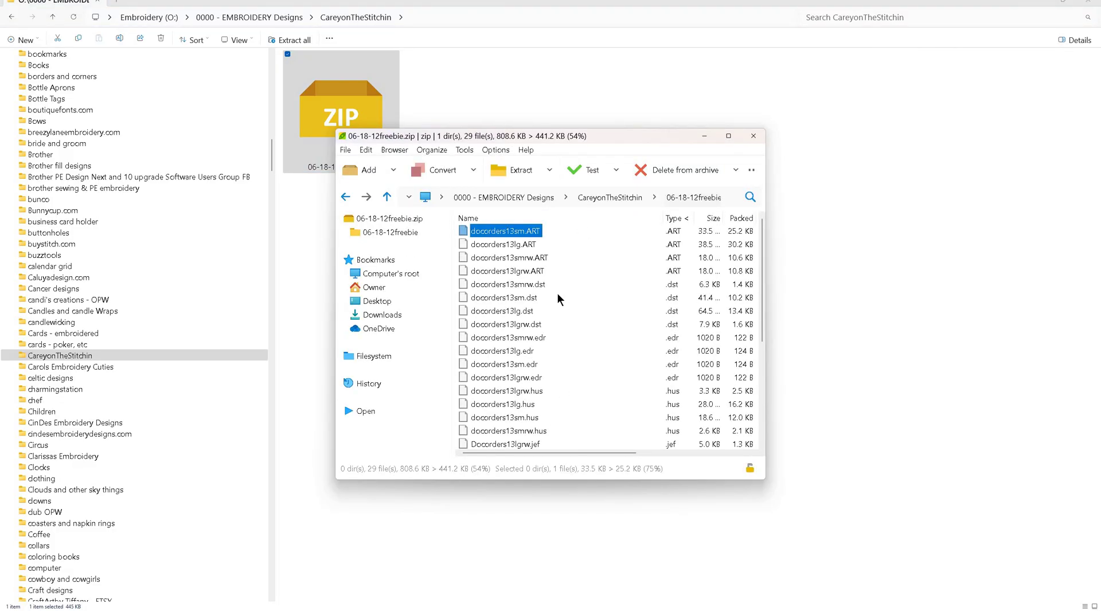
pyautogui.scroll(-4, 574, 172)
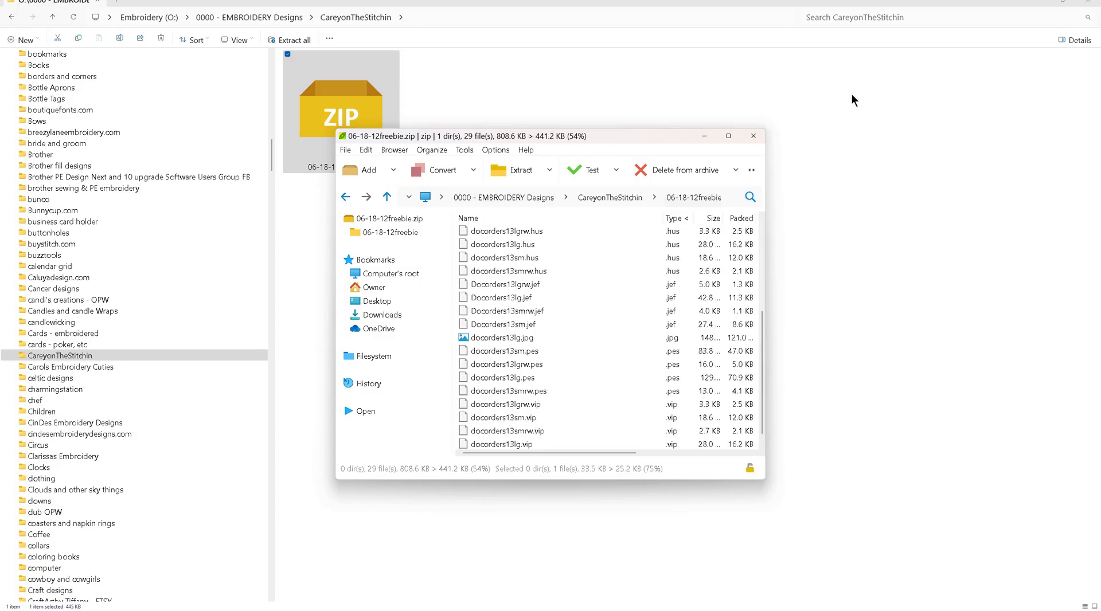
pyautogui.click(752, 189)
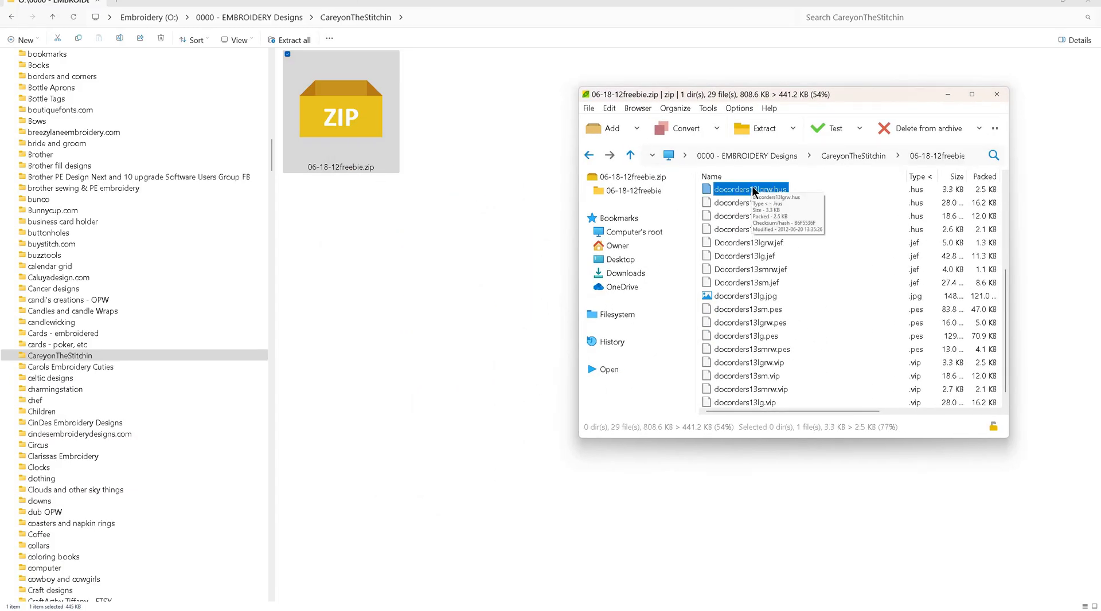
pyautogui.scroll(4, 749, 192)
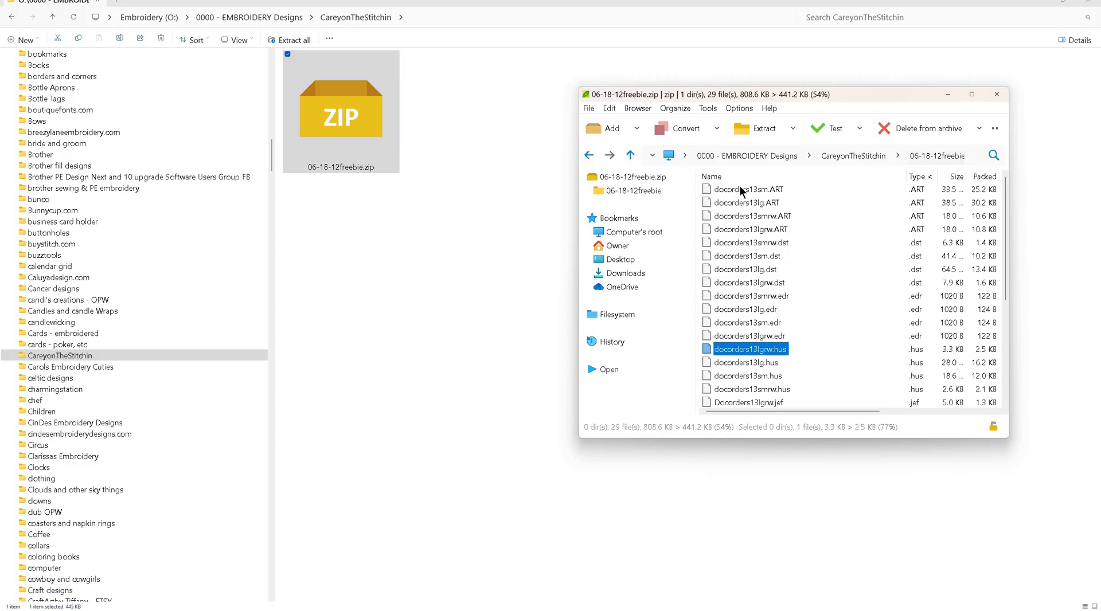
# Select all files inside the archive, look over the selection and close the PeaZip window without extracting
pyautogui.click(739, 189)
pyautogui.scroll(-4, 739, 189)
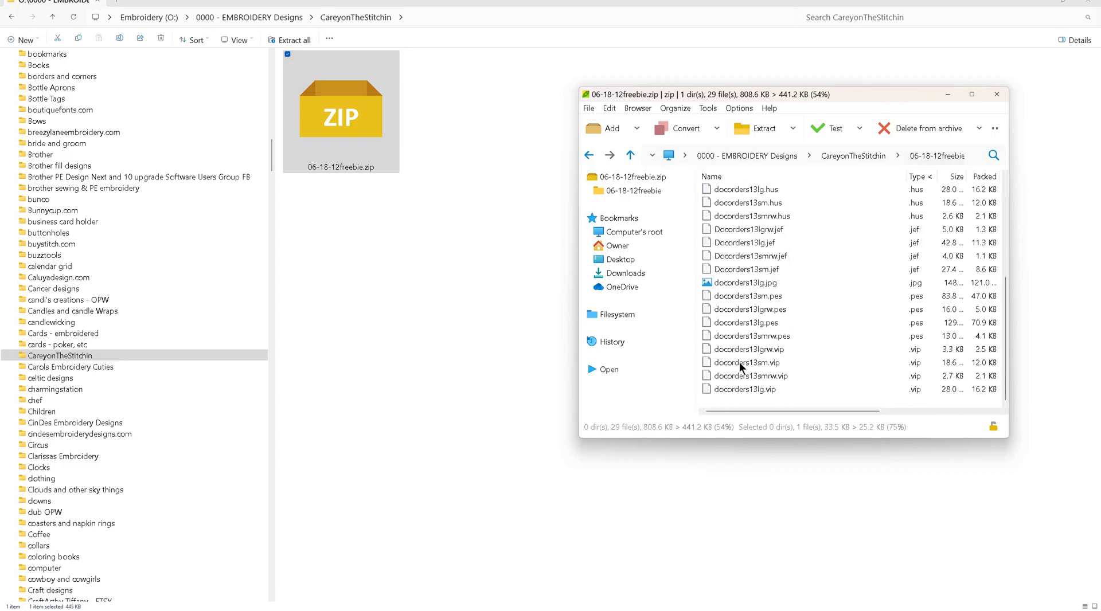
pyautogui.hotkey('ctrl', 'a')
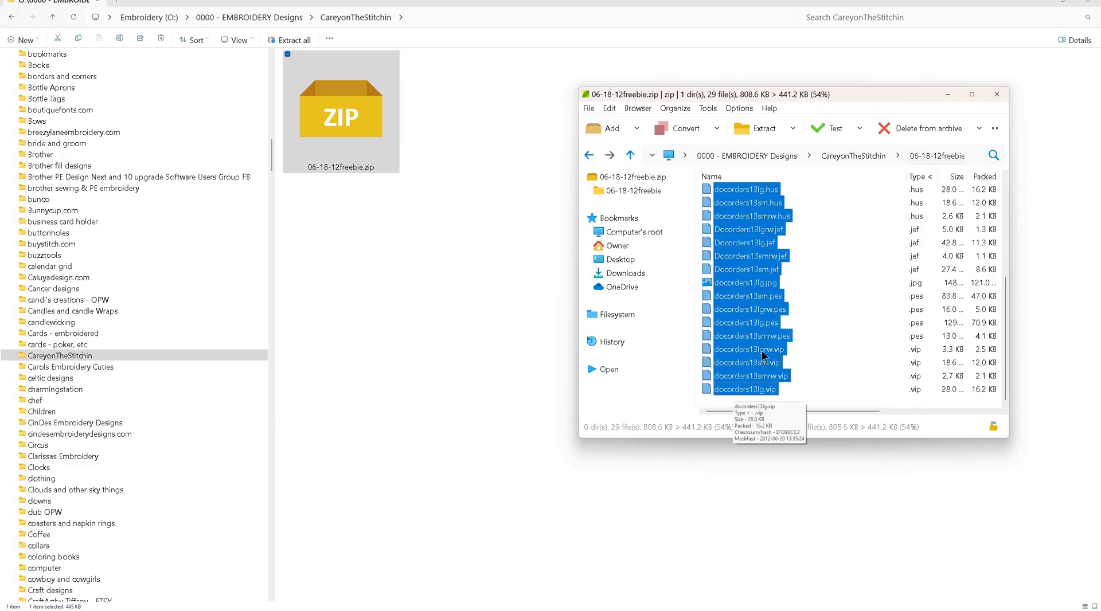
pyautogui.moveTo(764, 356); pyautogui.dragTo(781, 275)
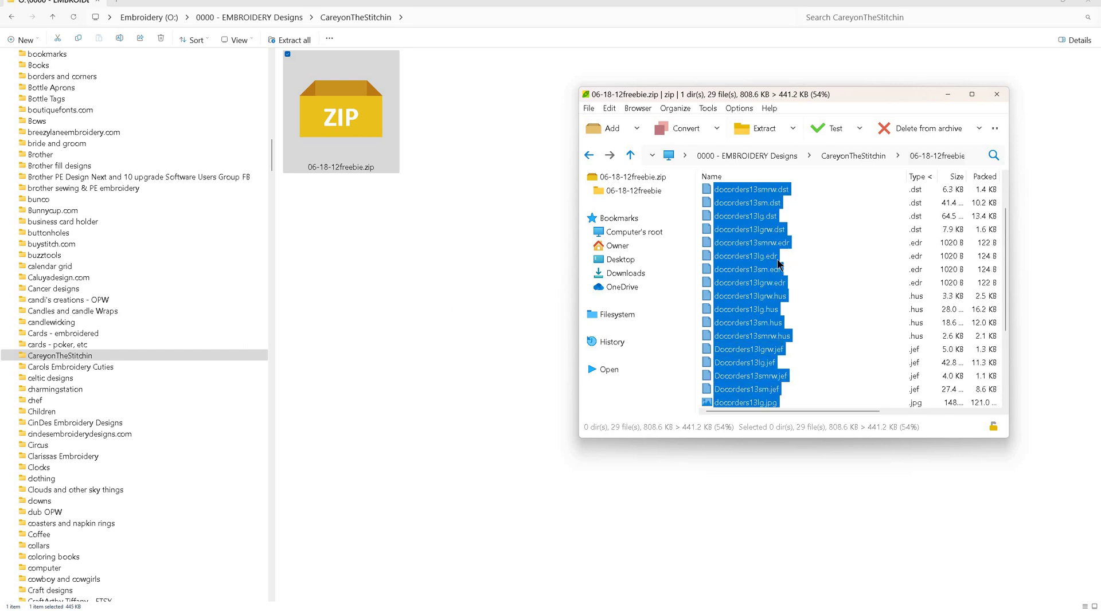
pyautogui.click(997, 94)
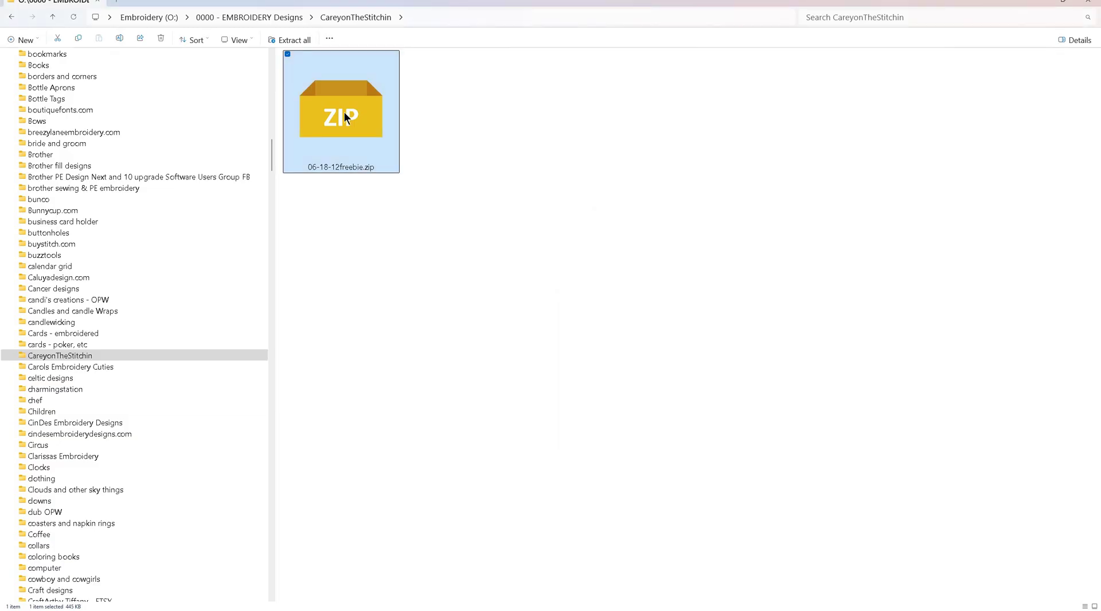
# Extract 06-18-12freebie.zip with PeaZip's Extract here (smart new folder) option
pyautogui.rightClick(344, 114)
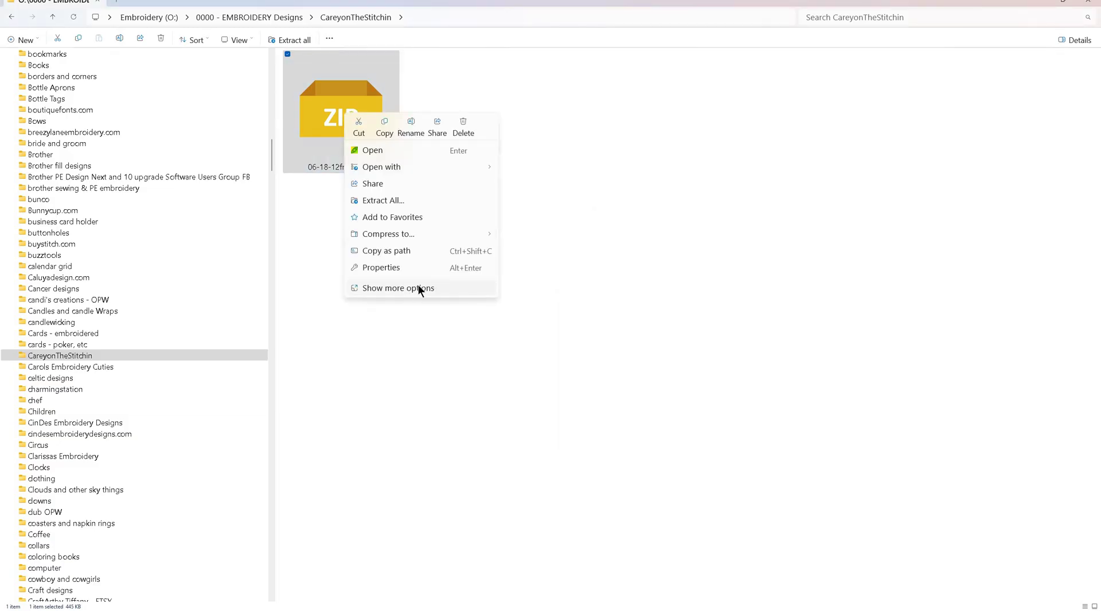
pyautogui.click(418, 288)
pyautogui.moveTo(388, 152)
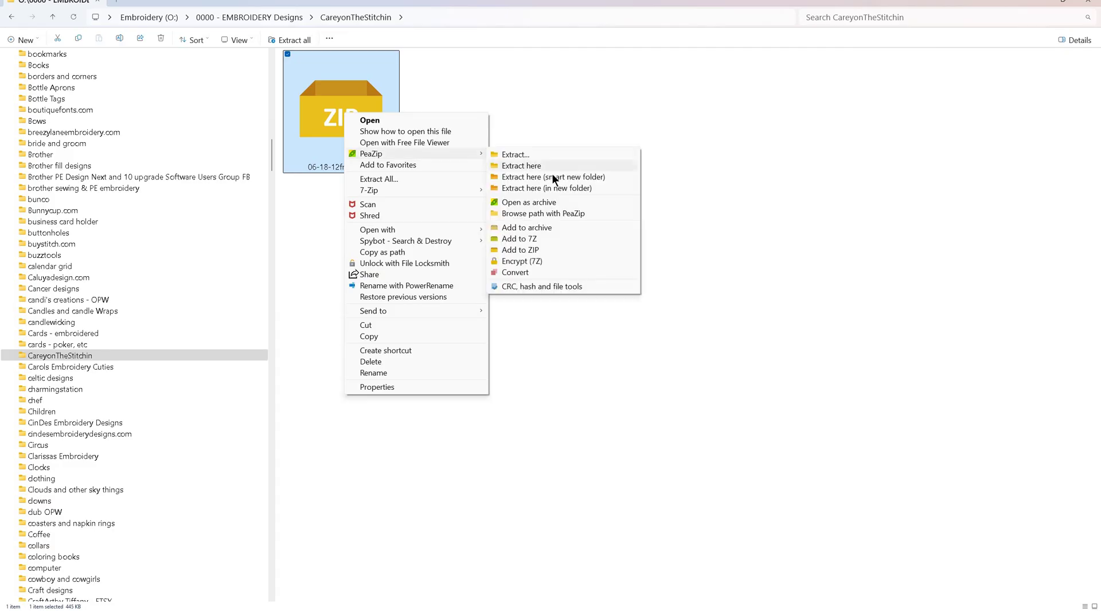
pyautogui.click(552, 174)
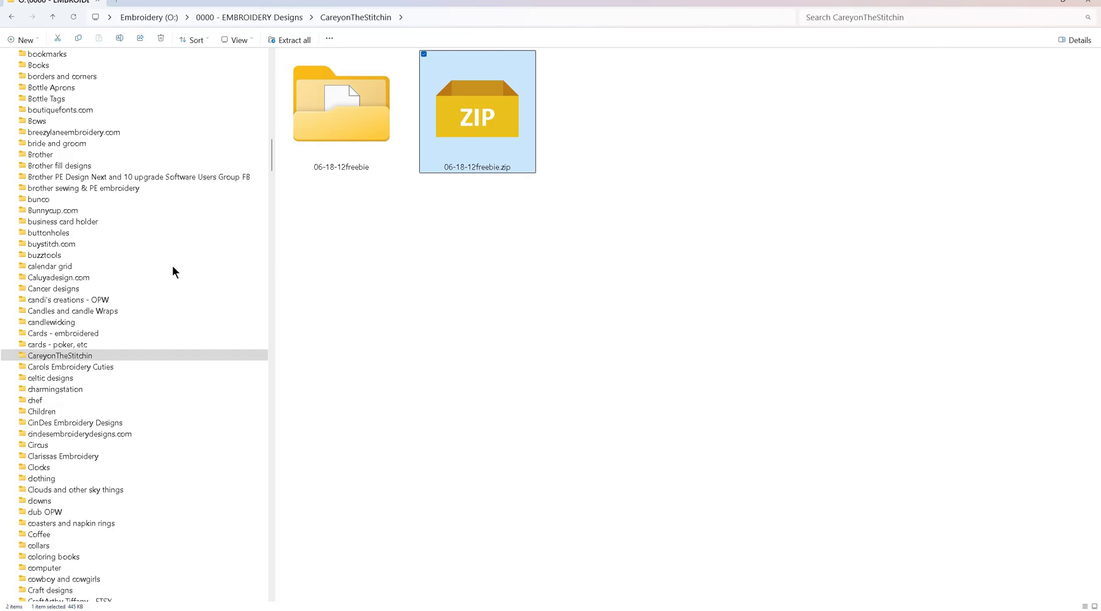
# Move 06-18-12freebie.zip into the extracted 06-18-12freebie folder and open that folder
pyautogui.click(83, 357)
pyautogui.moveTo(453, 120); pyautogui.dragTo(360, 123)
pyautogui.doubleClick(355, 135)
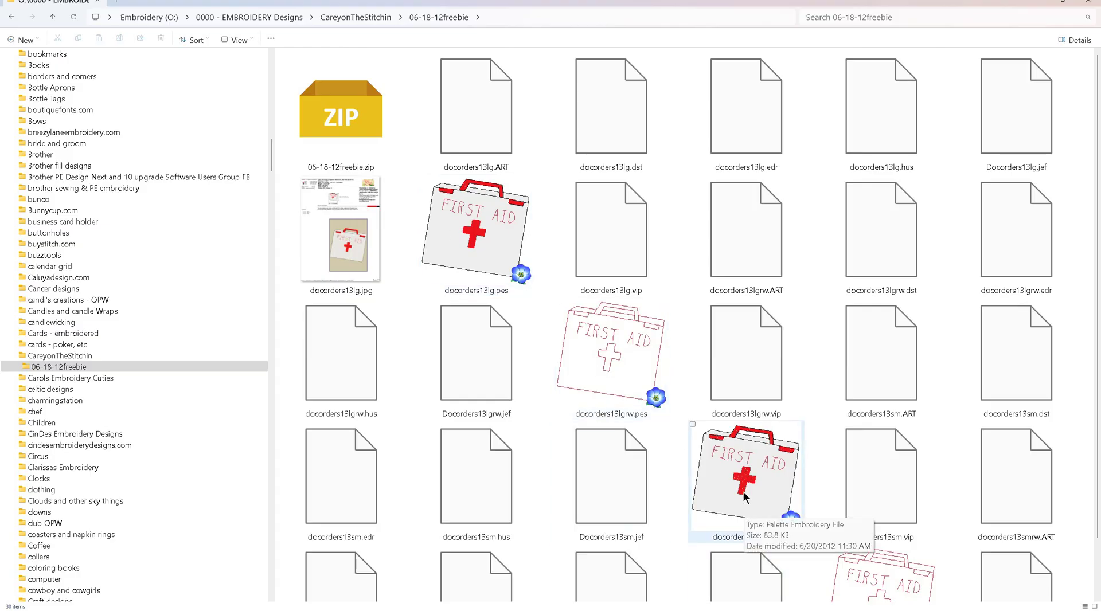
# Set the display of the 06-18-12freebie folder to List
pyautogui.press('Up')
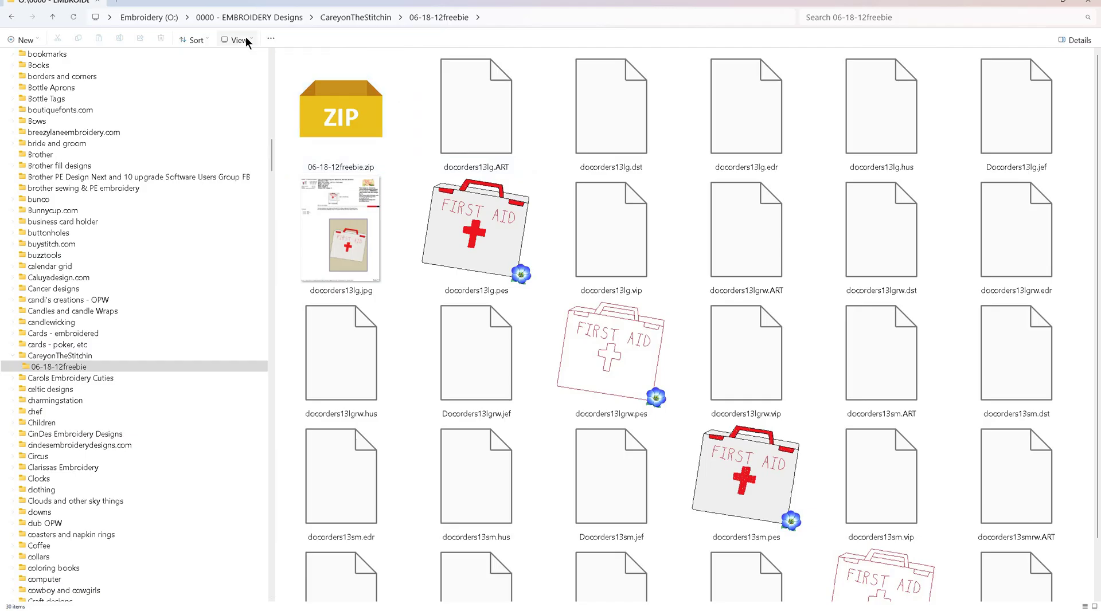
pyautogui.click(245, 37)
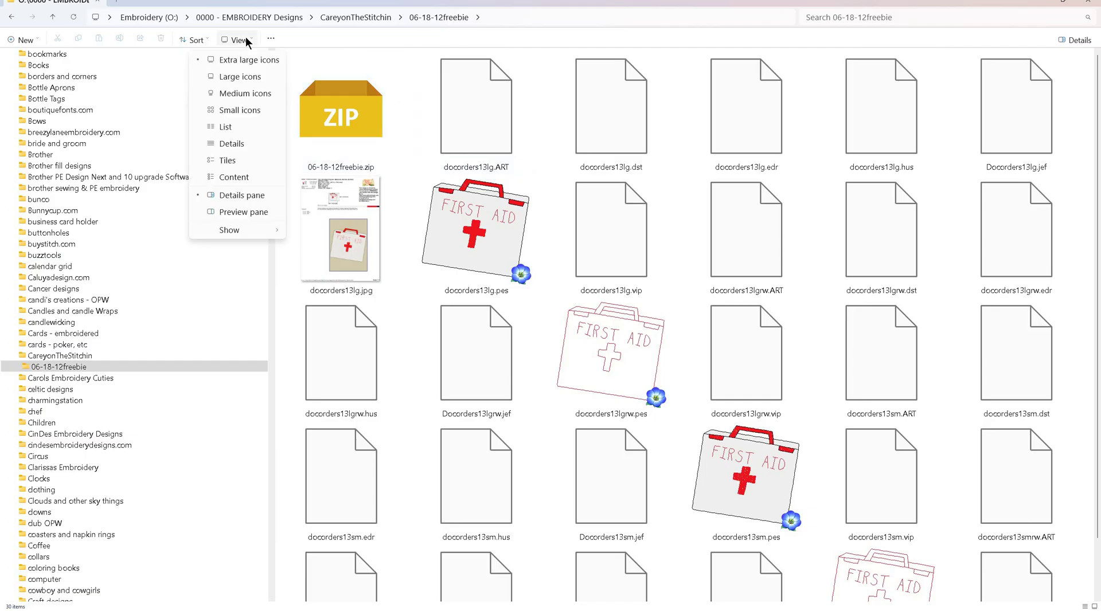
pyautogui.click(226, 127)
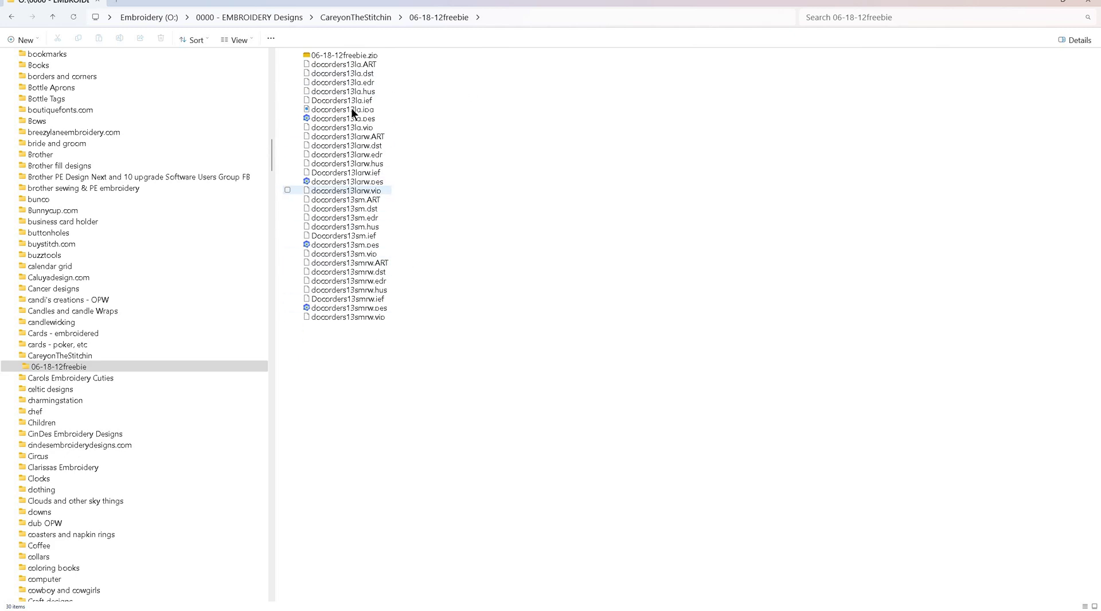
# Group the files in the 06-18-12freebie folder by Type
pyautogui.click(247, 38)
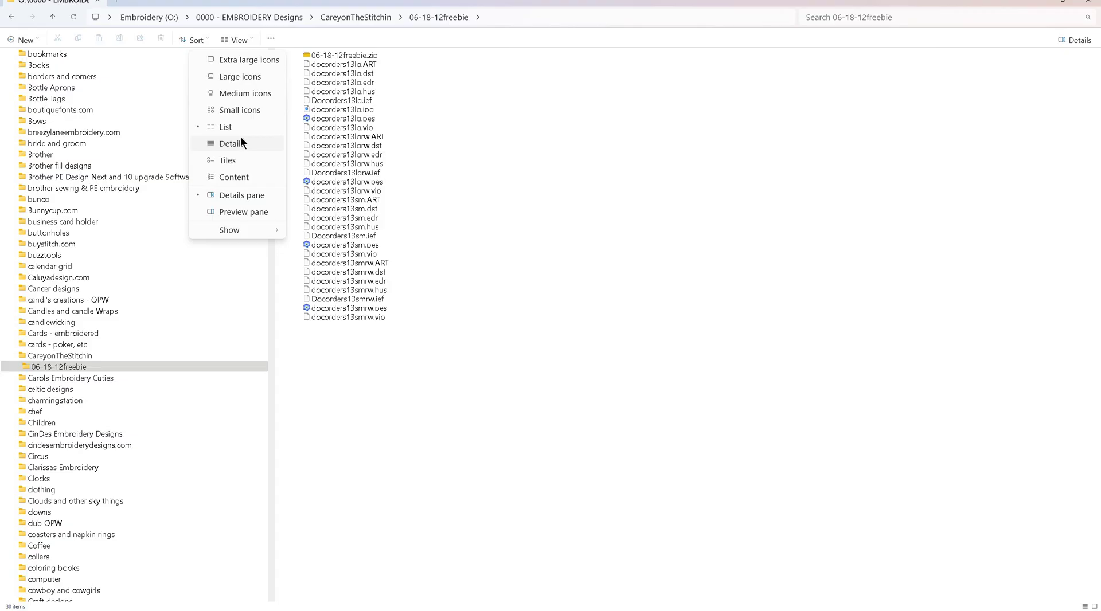
pyautogui.click(440, 84)
pyautogui.rightClick(441, 84)
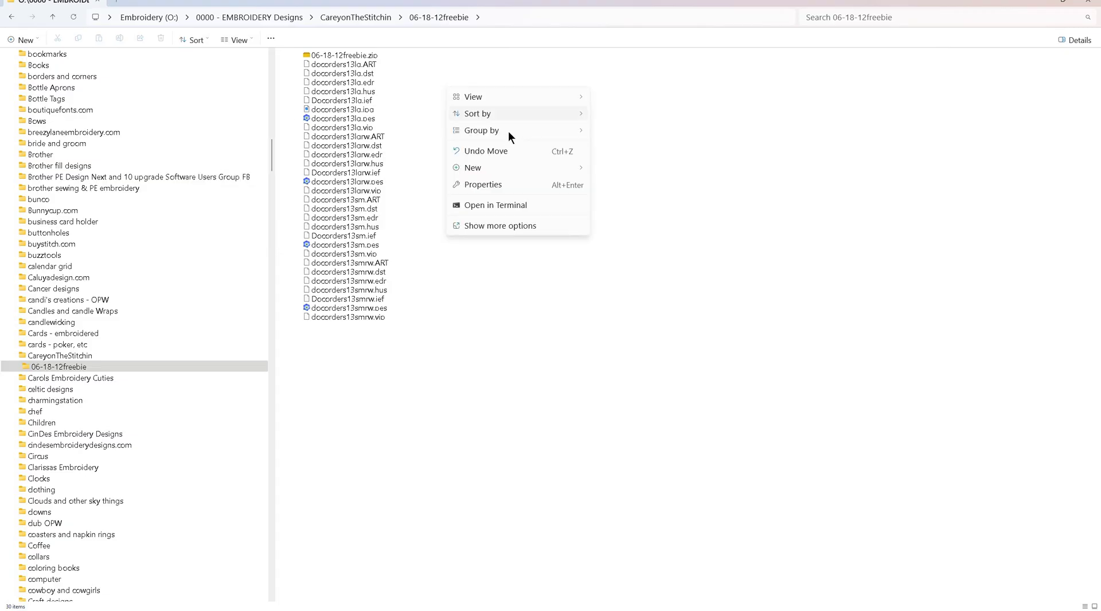
pyautogui.moveTo(508, 131)
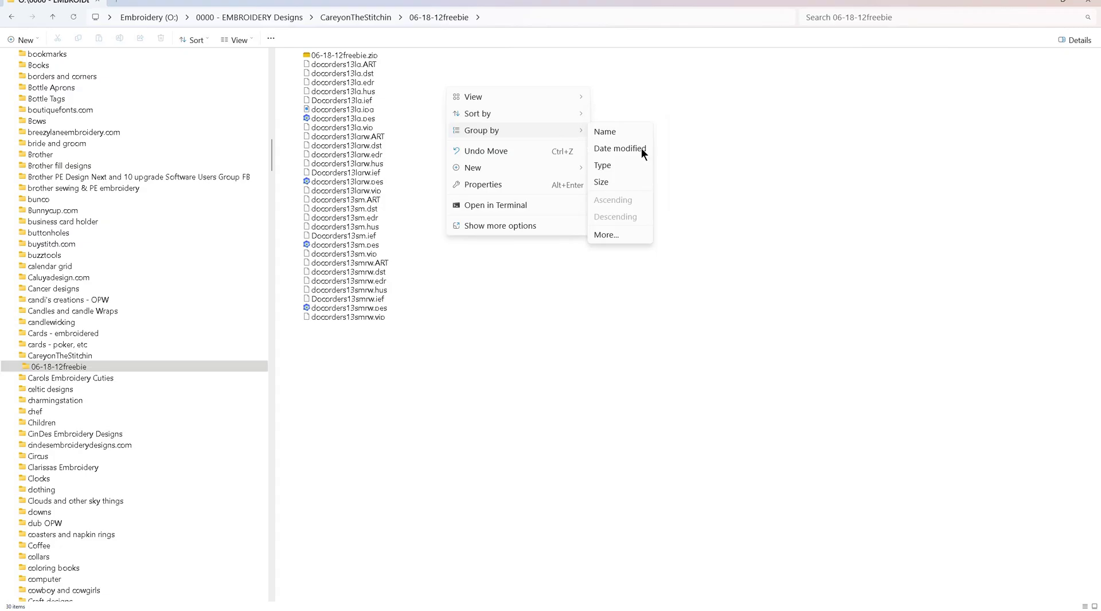
pyautogui.click(605, 166)
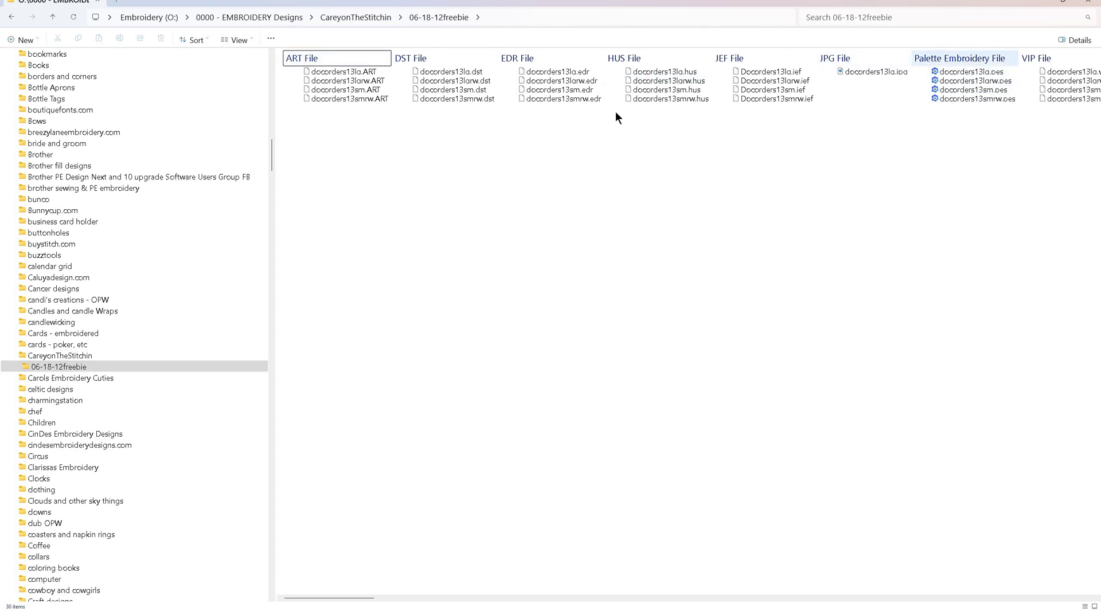
# Delete all ART, DST, EDR, HUS and JEF files from the 06-18-12freebie folder
pyautogui.click(333, 74)
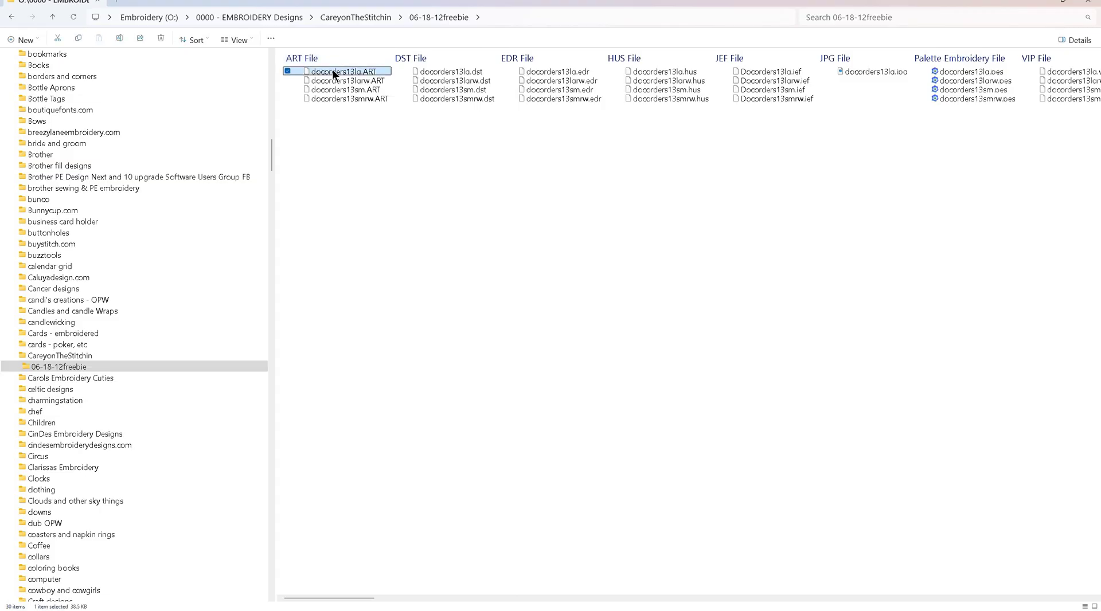
pyautogui.keyDown('shift'); pyautogui.click(783, 95); pyautogui.keyUp('shift')
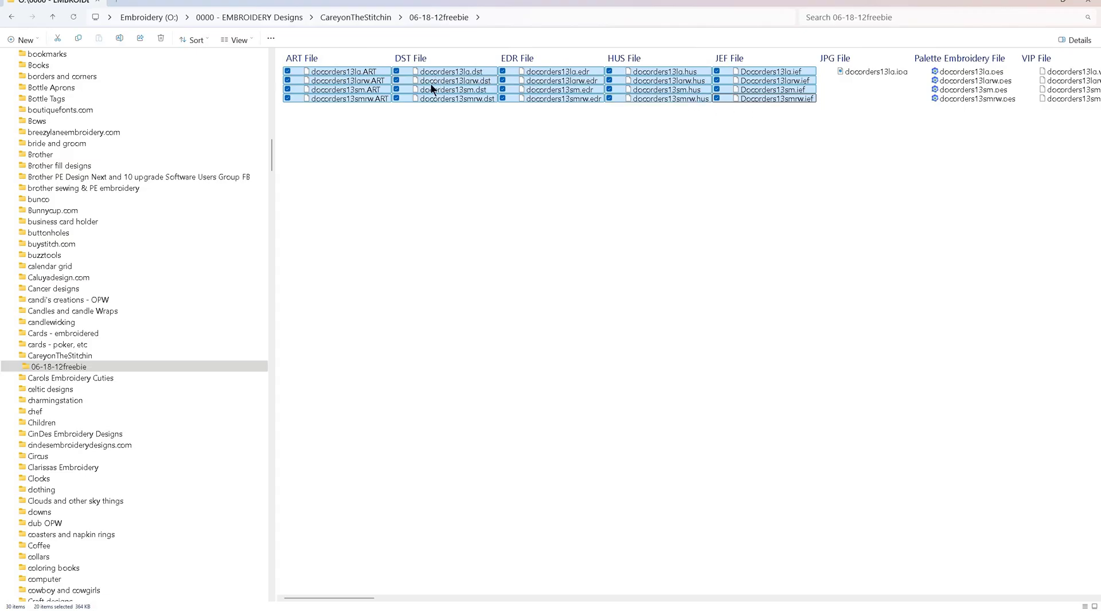
pyautogui.click(325, 71)
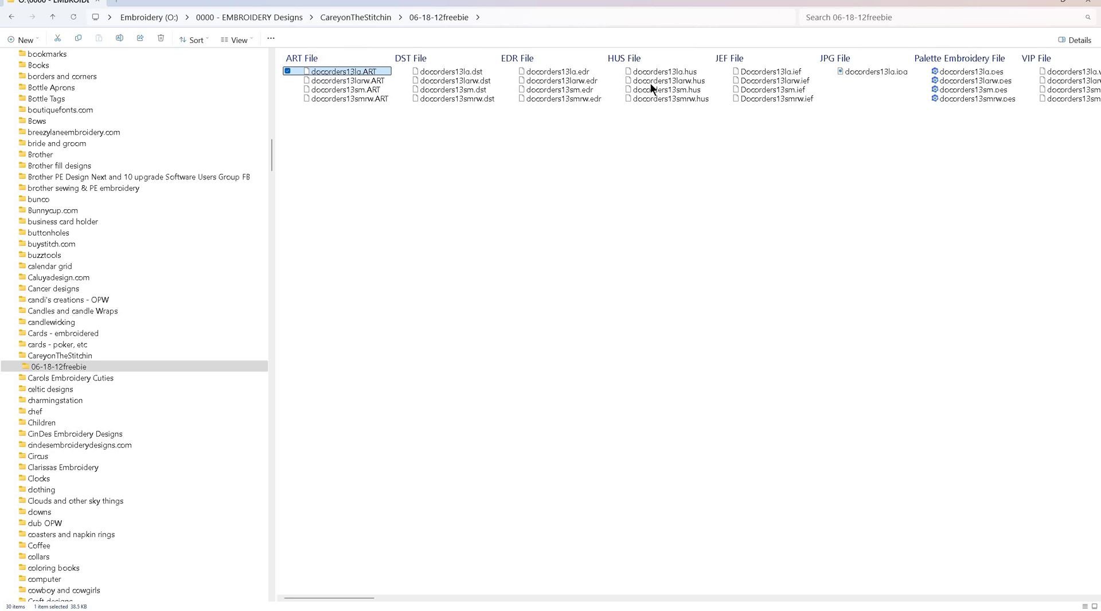
pyautogui.keyDown('shift'); pyautogui.click(786, 98); pyautogui.keyUp('shift')
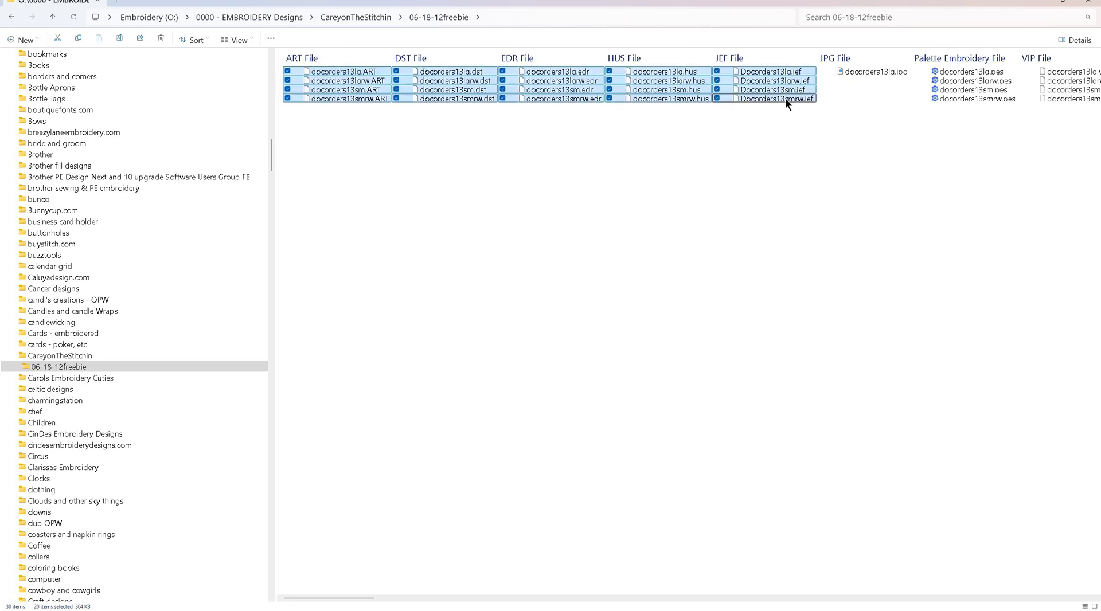
pyautogui.press('Delete')
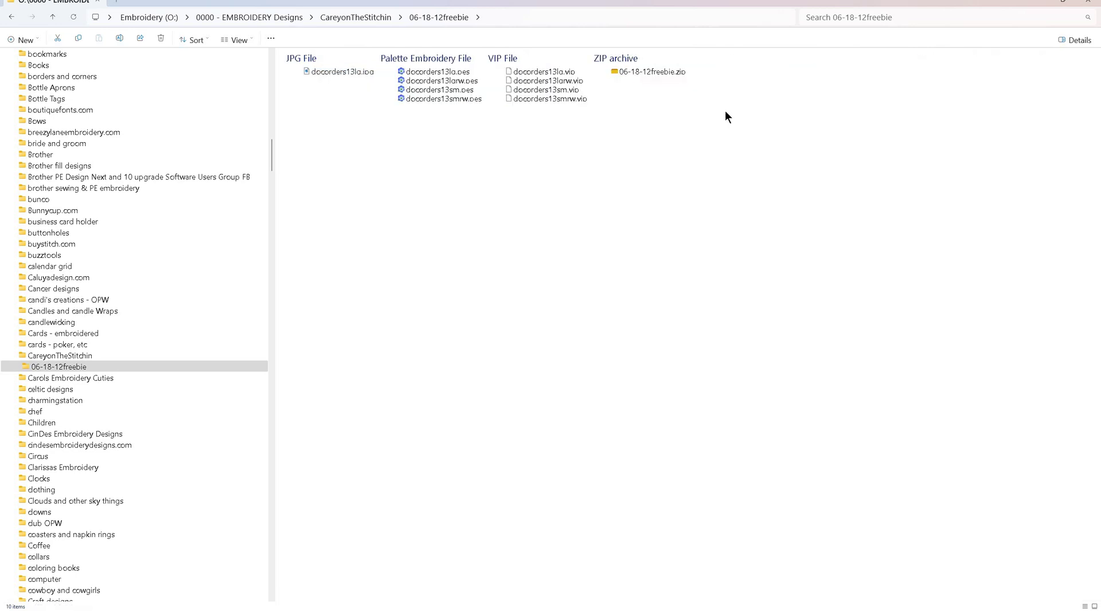
# Delete the four VIP files from the 06-18-12freebie folder
pyautogui.click(552, 70)
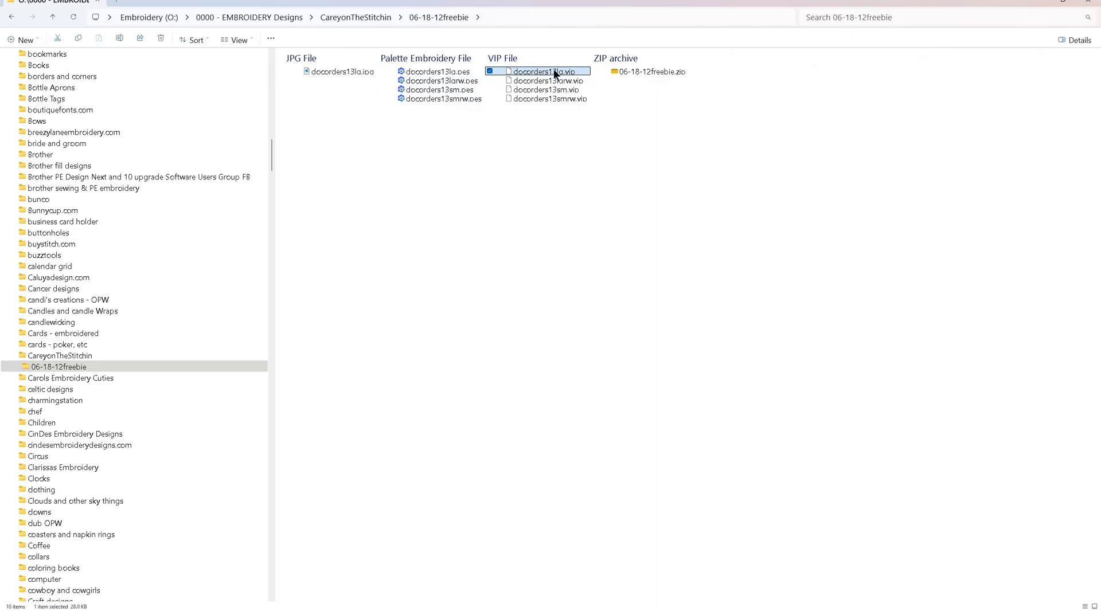
pyautogui.keyDown('shift'); pyautogui.click(556, 101); pyautogui.keyUp('shift')
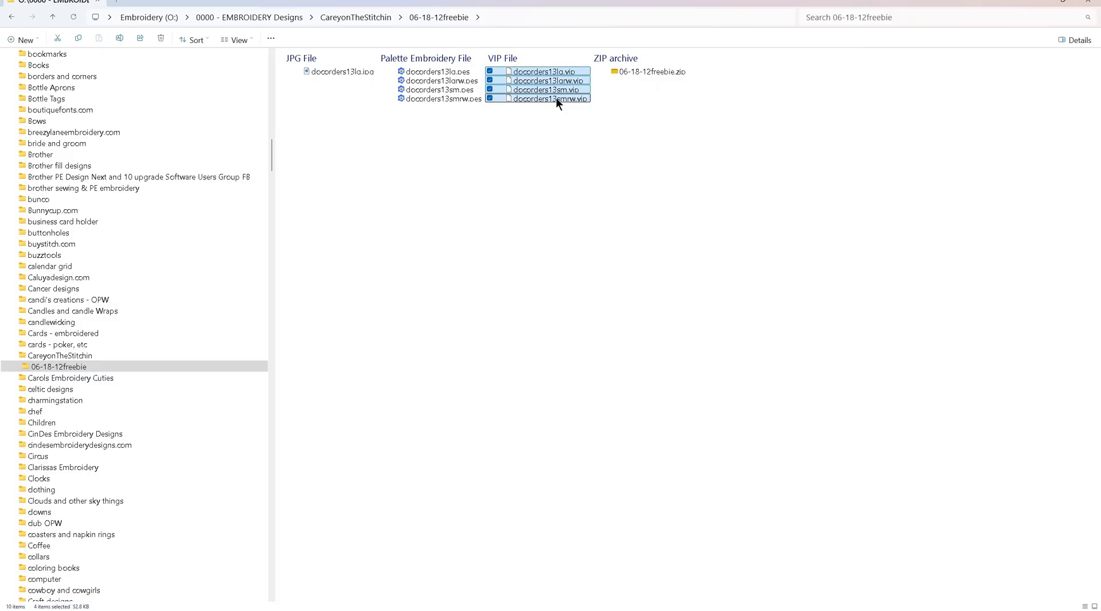
pyautogui.click(535, 71)
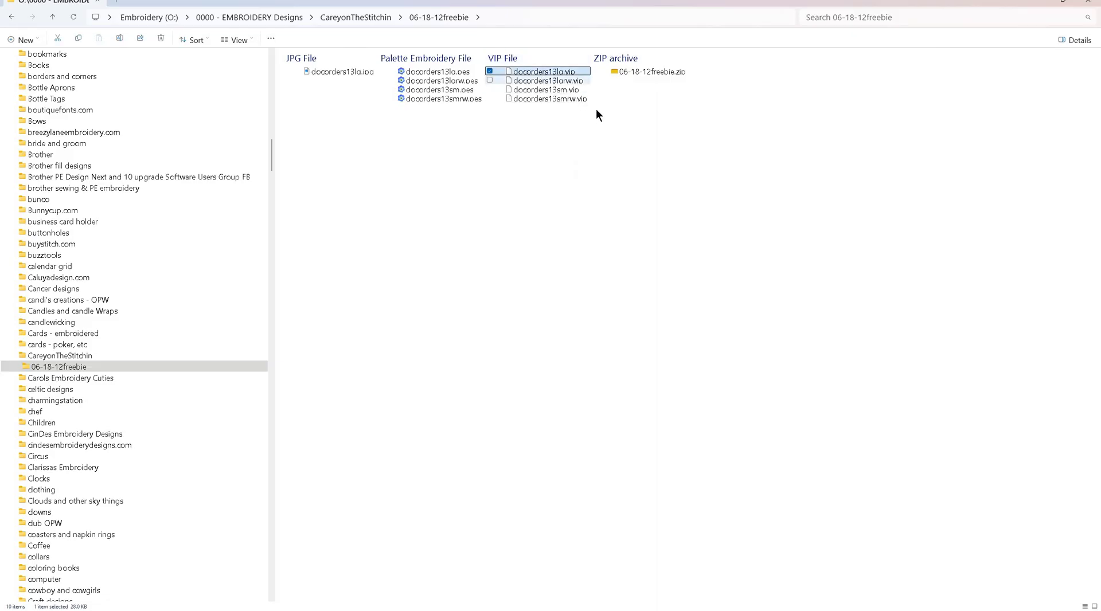
pyautogui.keyDown('shift'); pyautogui.click(549, 98); pyautogui.keyUp('shift')
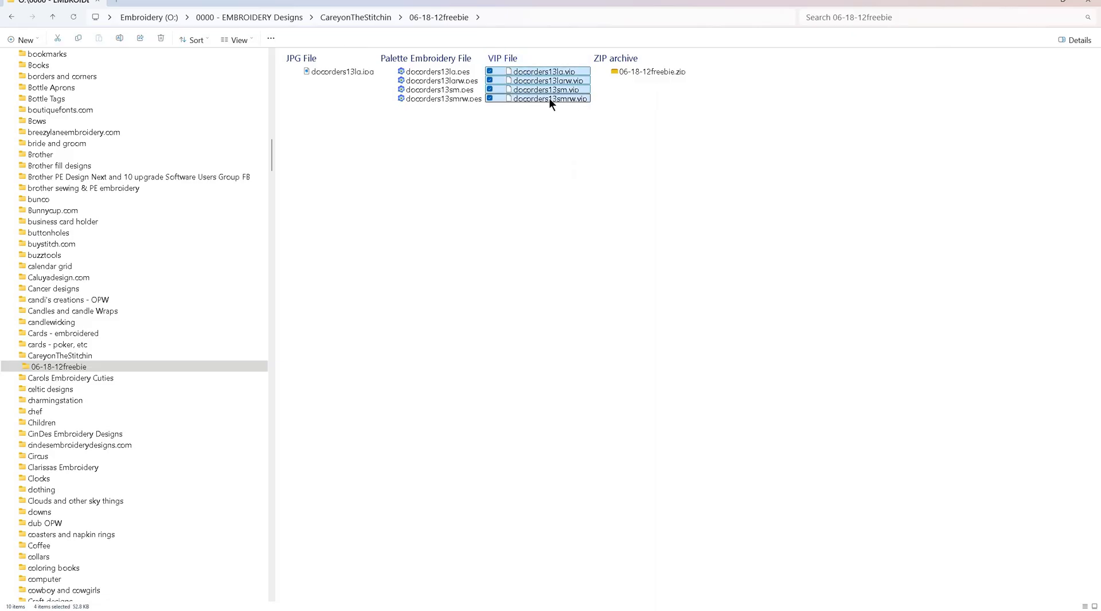
pyautogui.rightClick(557, 95)
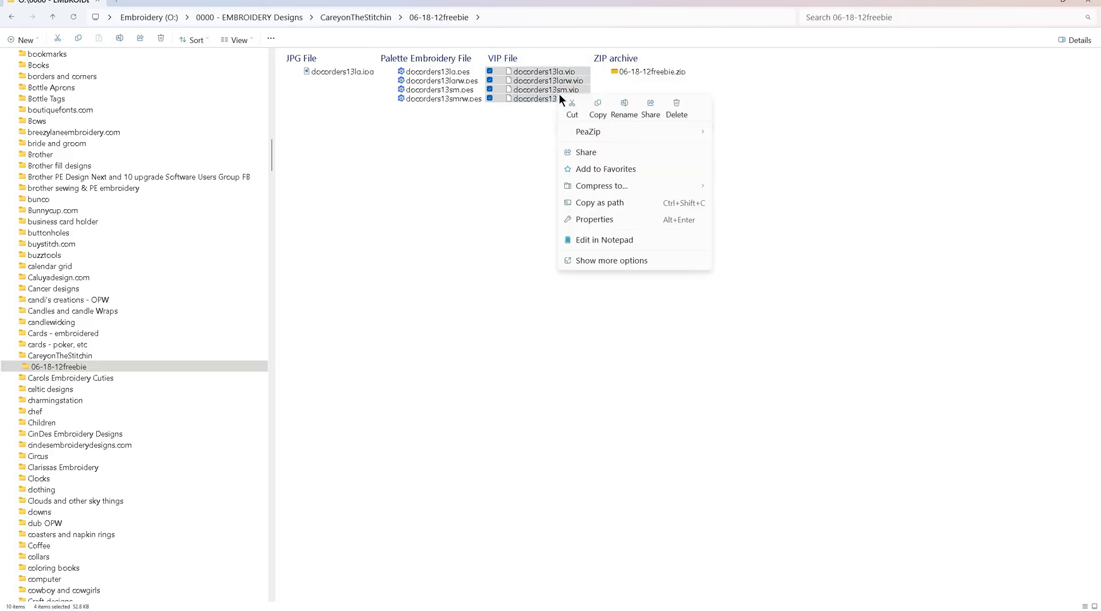
pyautogui.press('Delete')
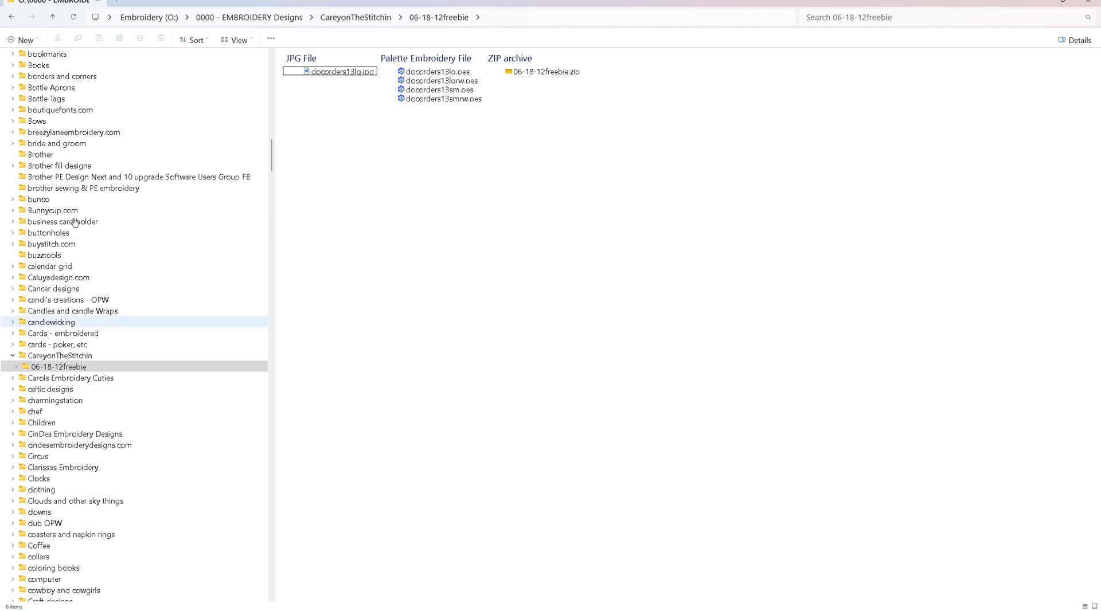
# Browse the designer folders in 0000 - EMBROIDERY Designs and view the contents of basketkas designs.com
pyautogui.scroll(13, 63, 156)
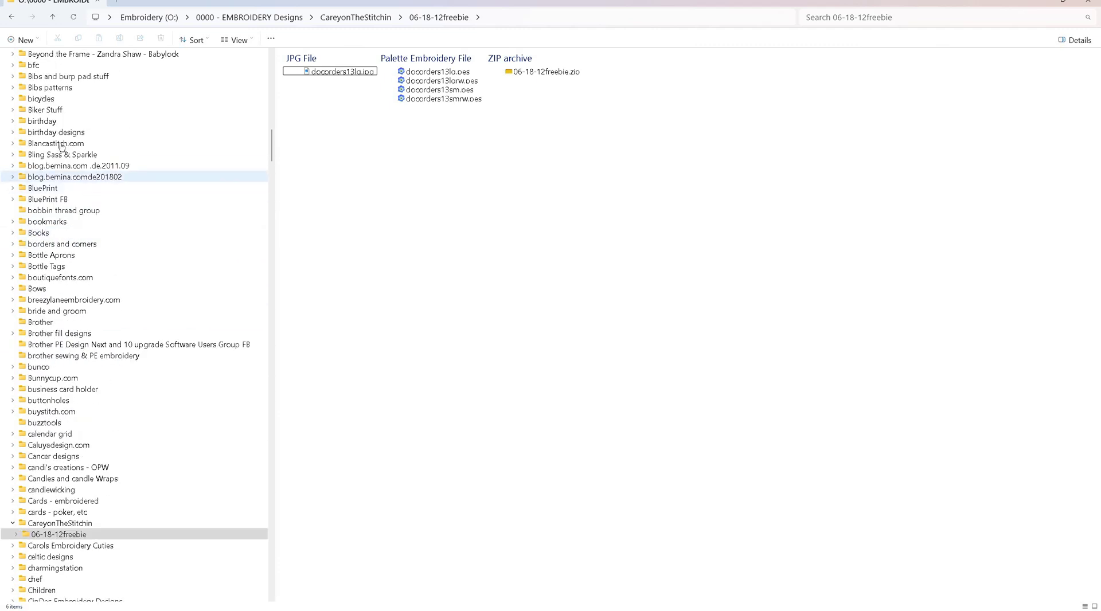
pyautogui.scroll(20, 58, 104)
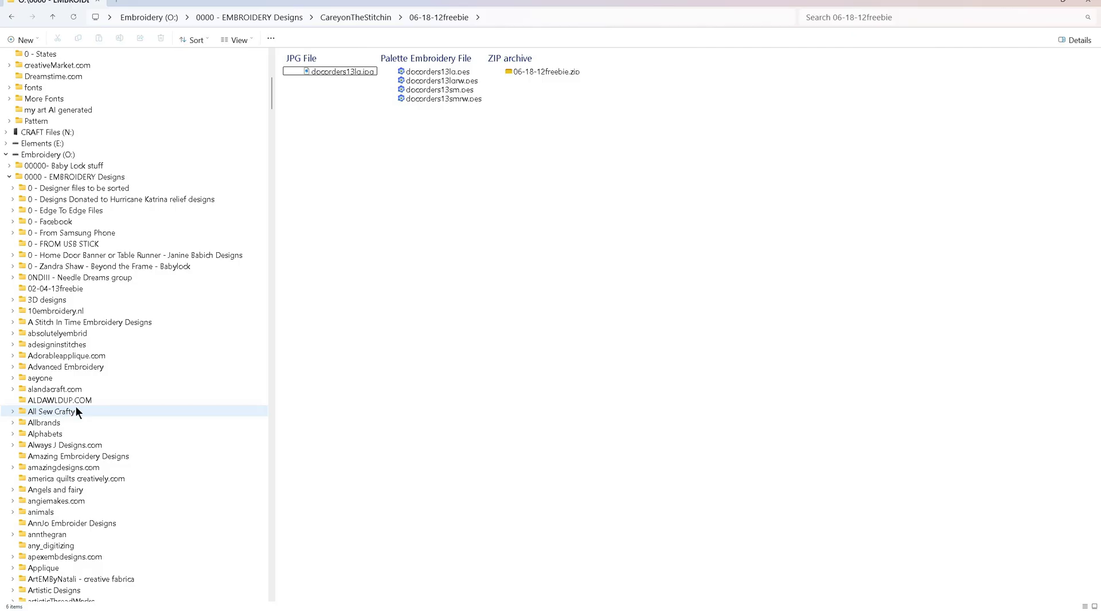
pyautogui.scroll(-10, 76, 407)
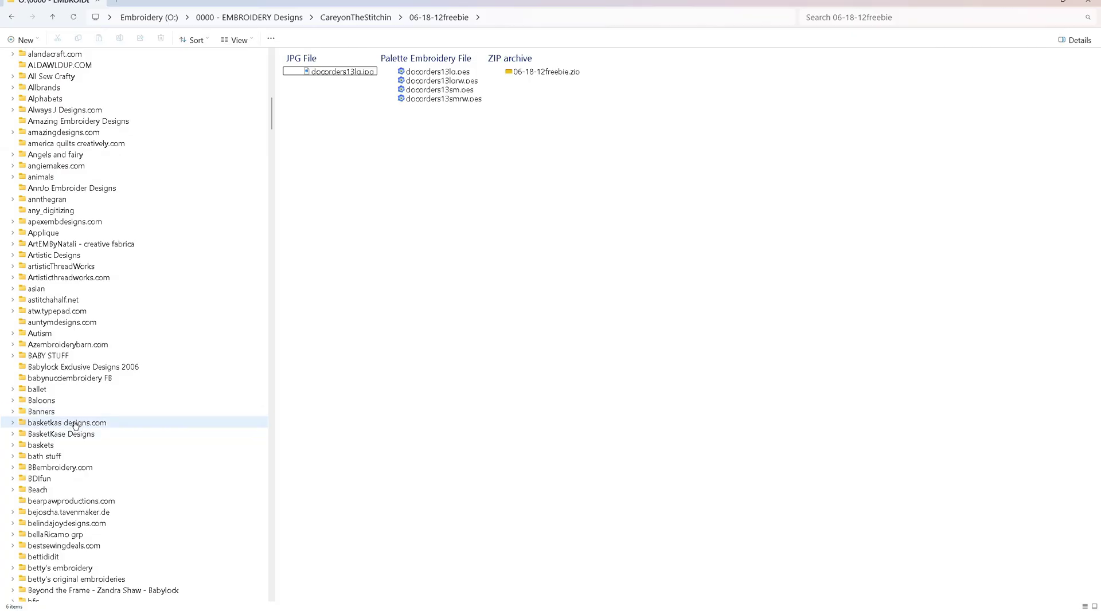
pyautogui.click(74, 424)
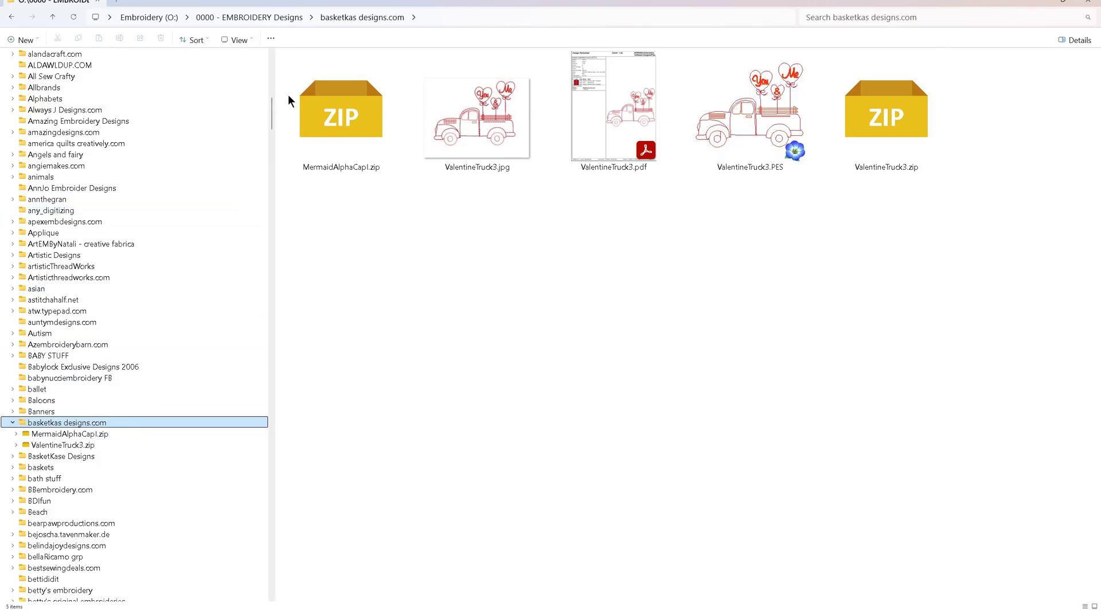
pyautogui.scroll(13, 267, 106)
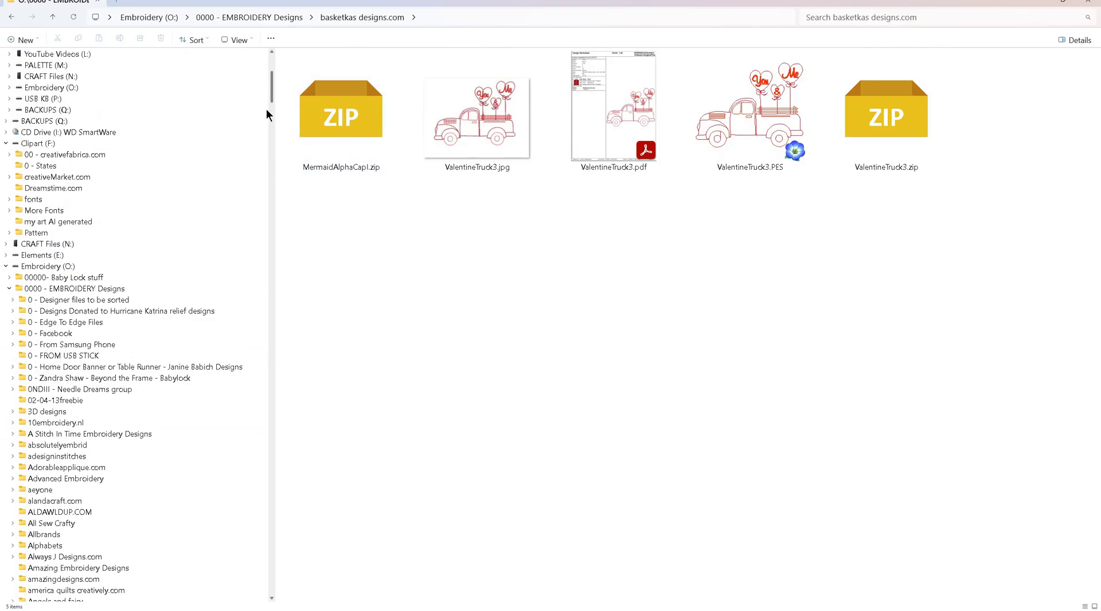
pyautogui.scroll(-13, 266, 114)
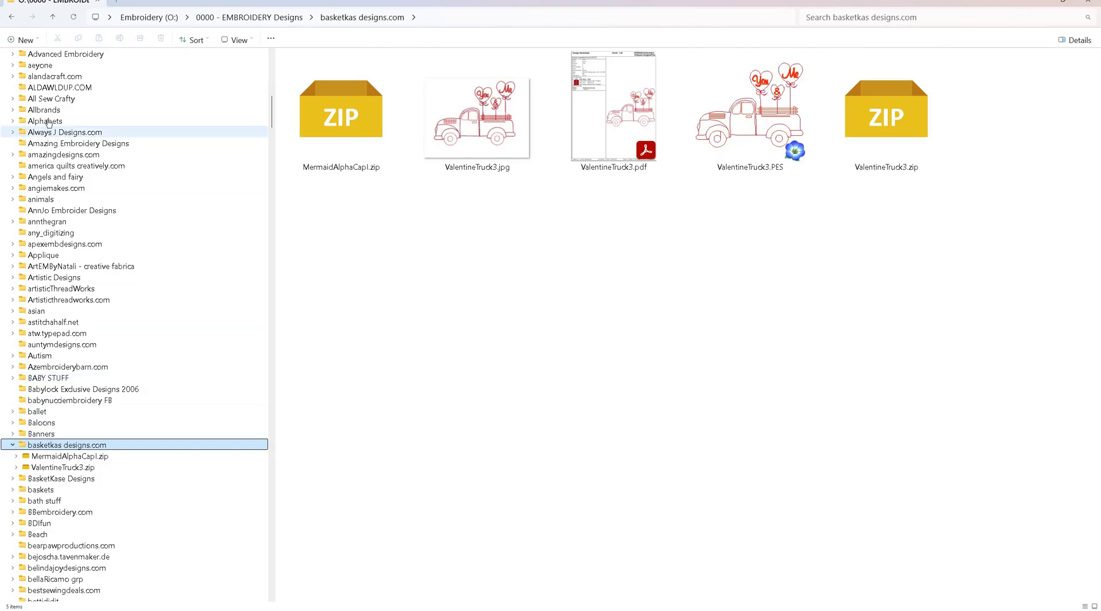
pyautogui.scroll(10, 46, 180)
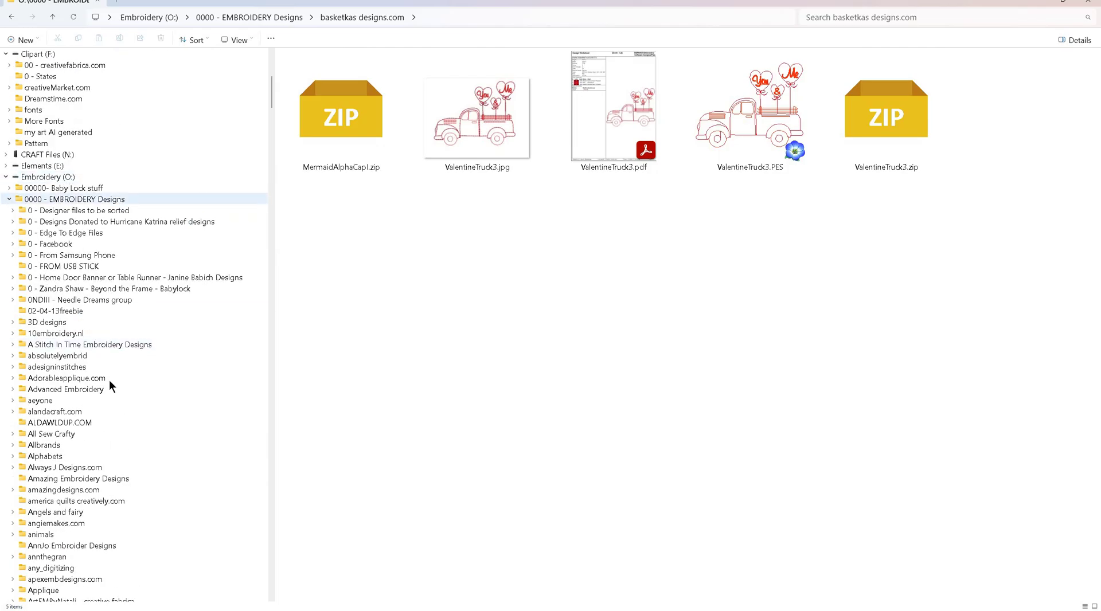
# Open the Advanced Embroidery folder and extract its three zip archives with PeaZip's Extract here (smart new folder) option
pyautogui.click(58, 390)
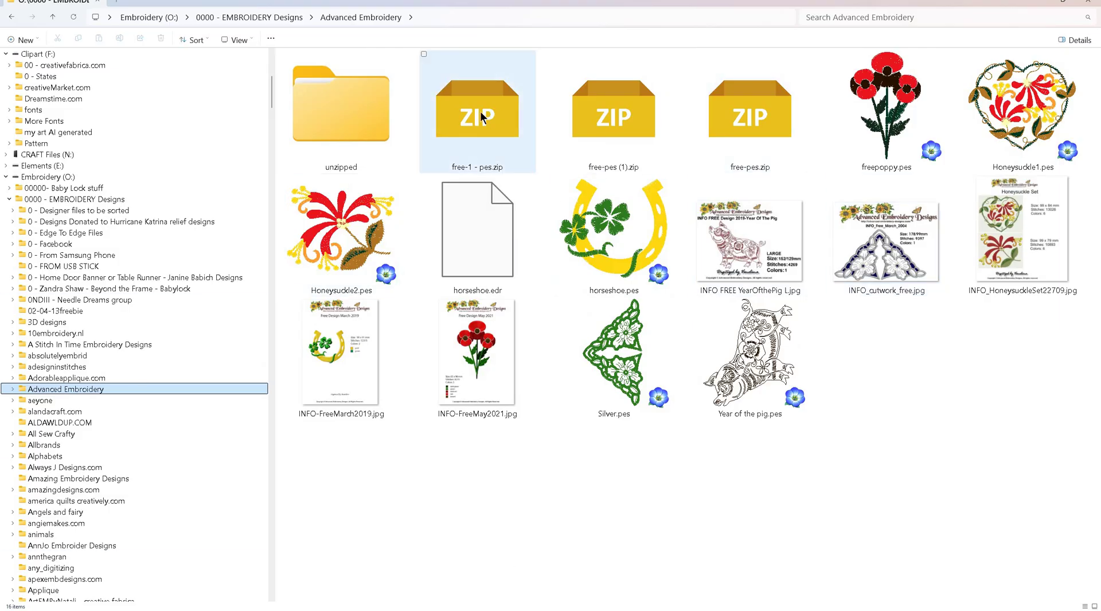
pyautogui.click(459, 110)
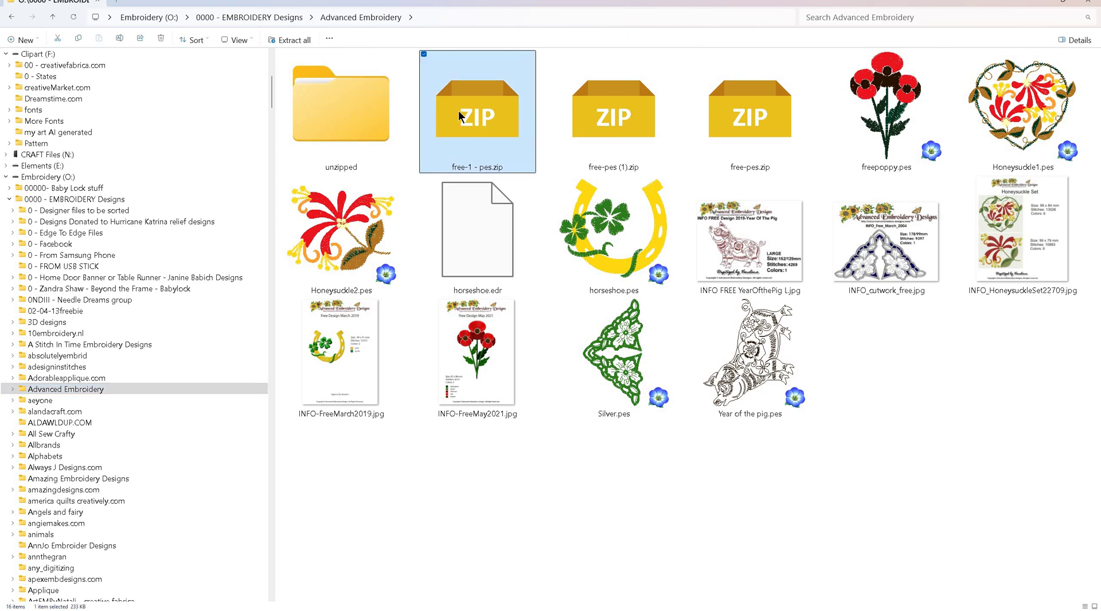
pyautogui.keyDown('shift'); pyautogui.click(771, 131); pyautogui.keyUp('shift')
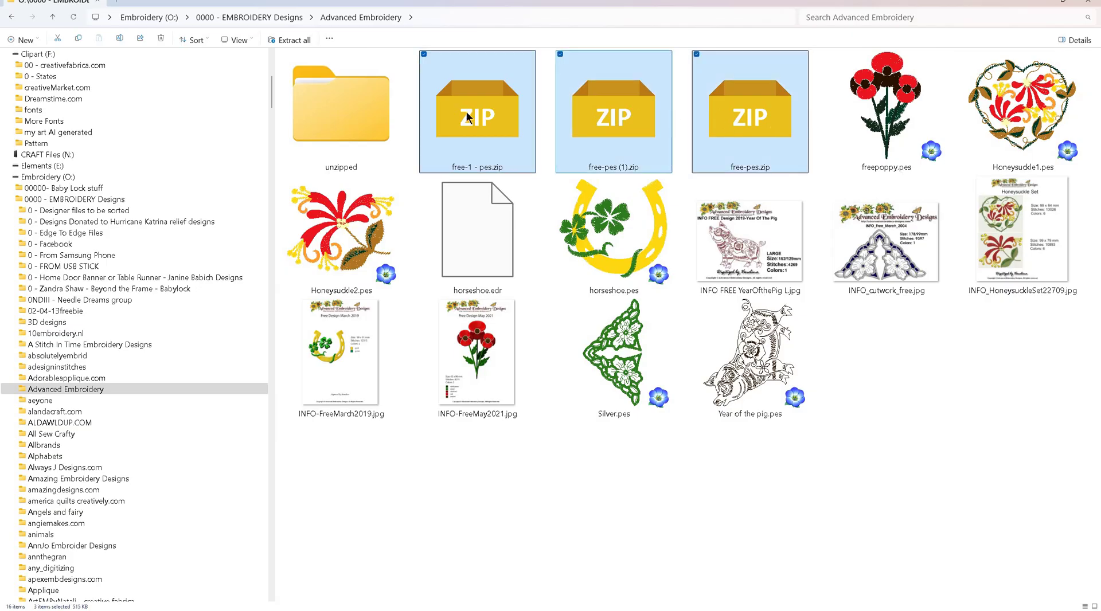
pyautogui.rightClick(596, 112)
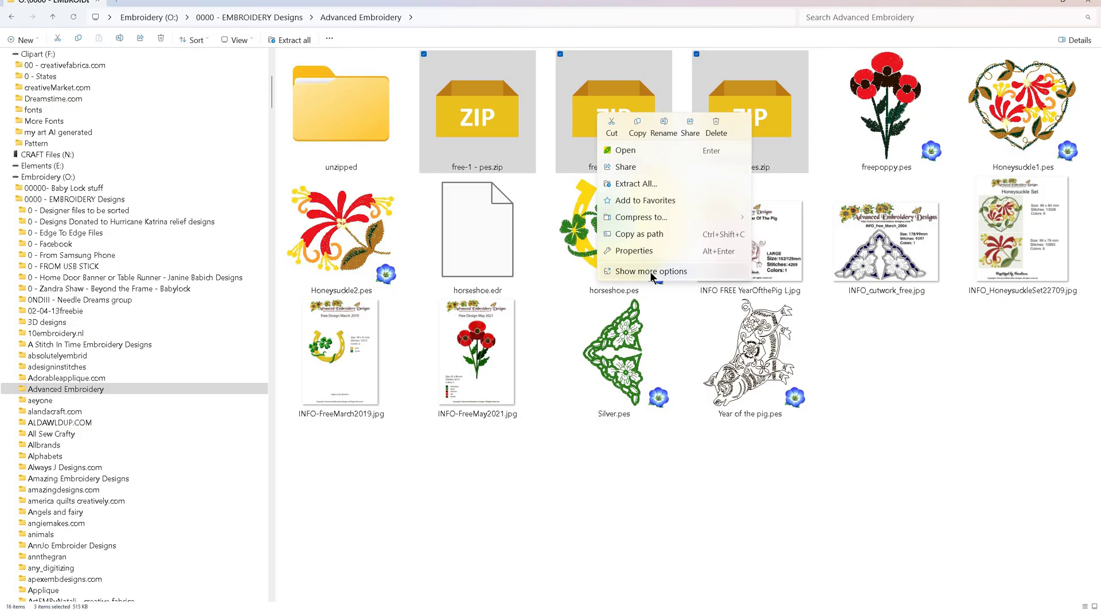
pyautogui.click(649, 273)
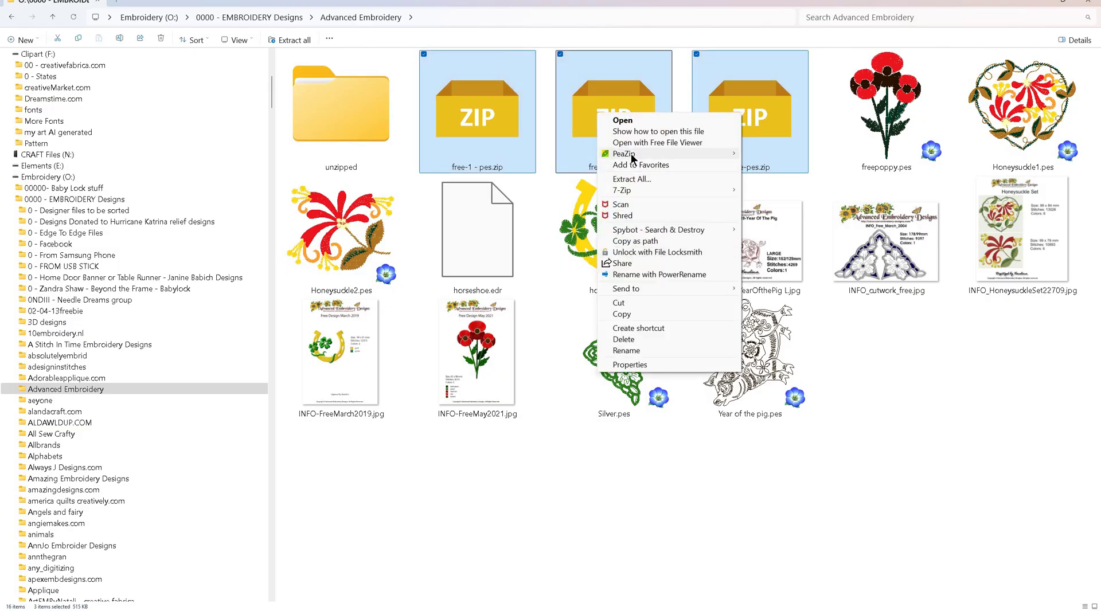
pyautogui.moveTo(631, 154)
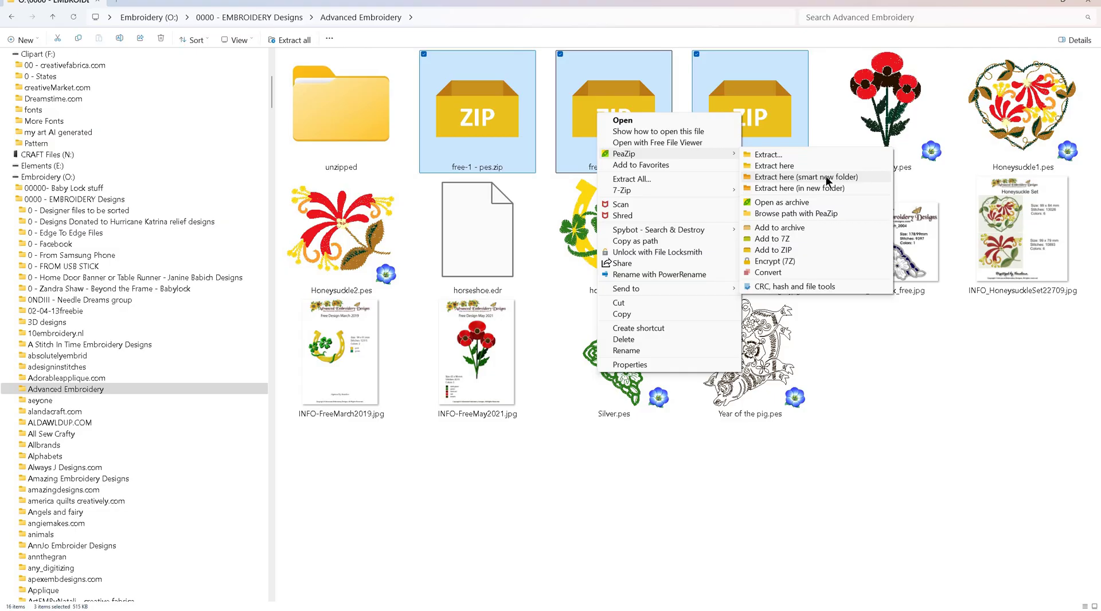
pyautogui.click(827, 181)
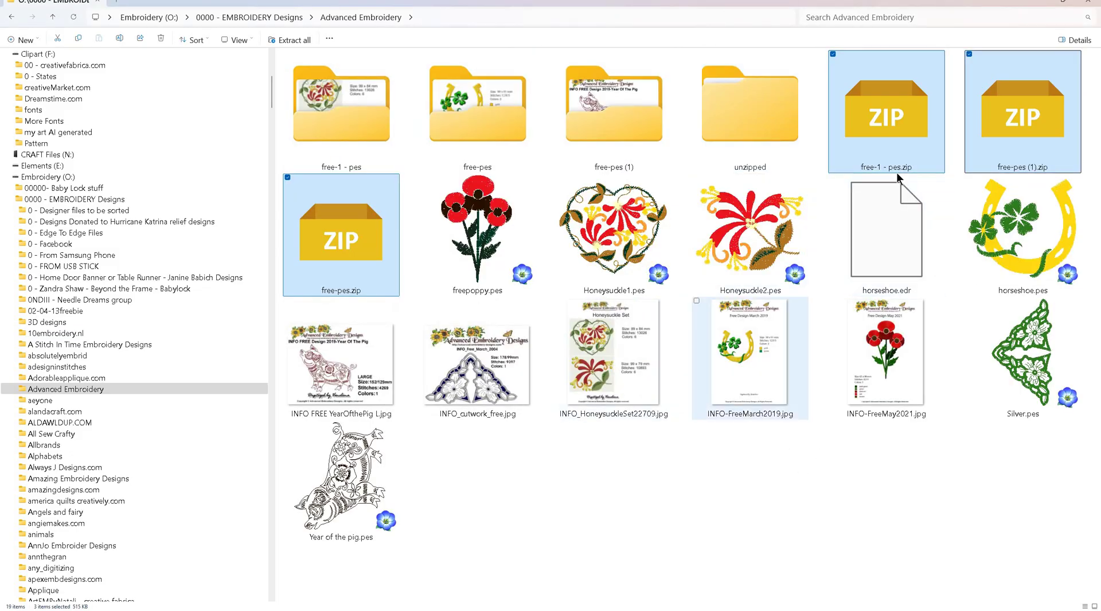
# Move free-1 - pes.zip, free-pes (1).zip and free-pes.zip into their same-named extracted folders, and delete horseshoe.edr
pyautogui.moveTo(885, 113); pyautogui.dragTo(360, 91)
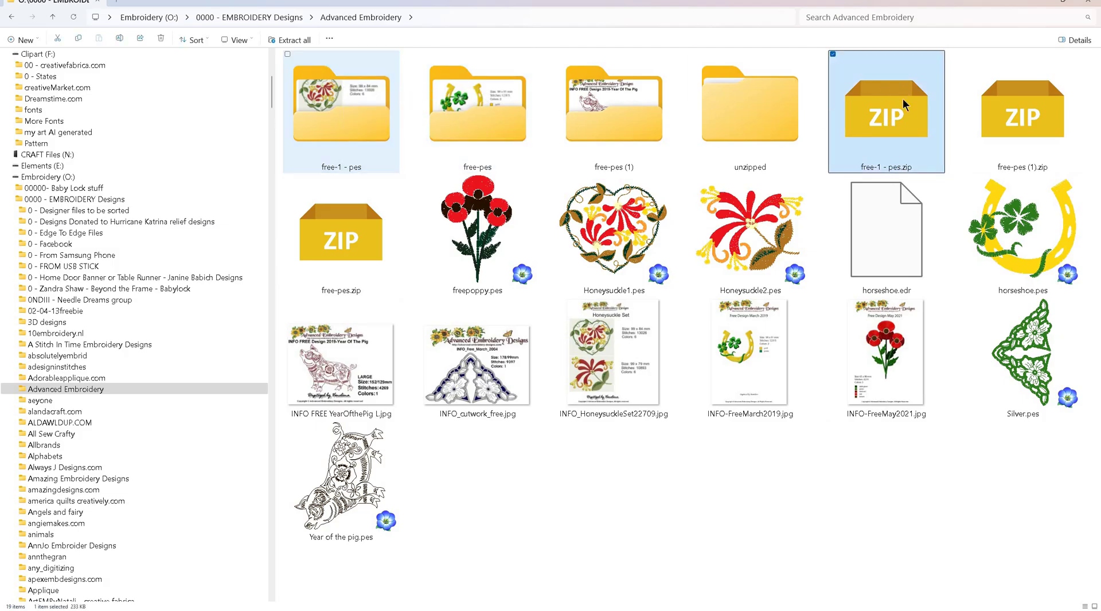
pyautogui.moveTo(886, 114); pyautogui.dragTo(623, 109)
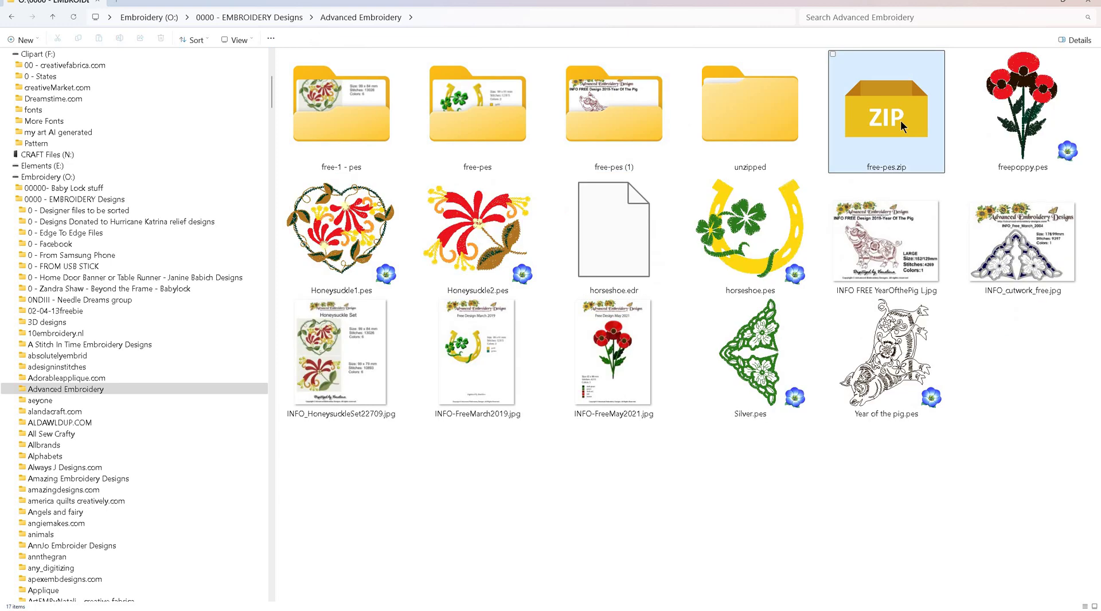
pyautogui.click(831, 112)
pyautogui.moveTo(479, 118); pyautogui.dragTo(479, 119)
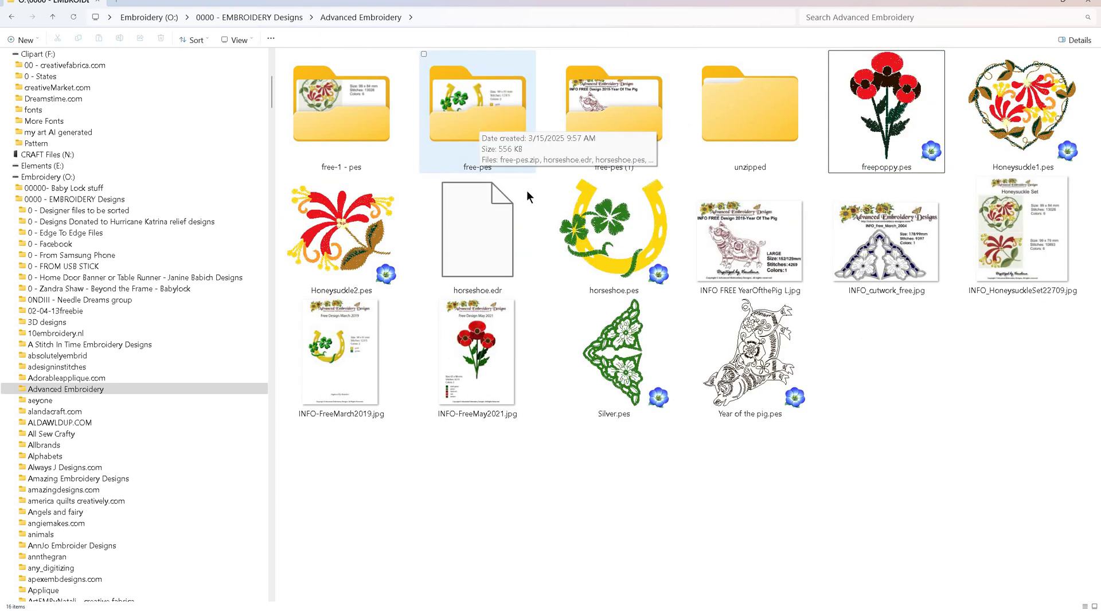
pyautogui.click(476, 232)
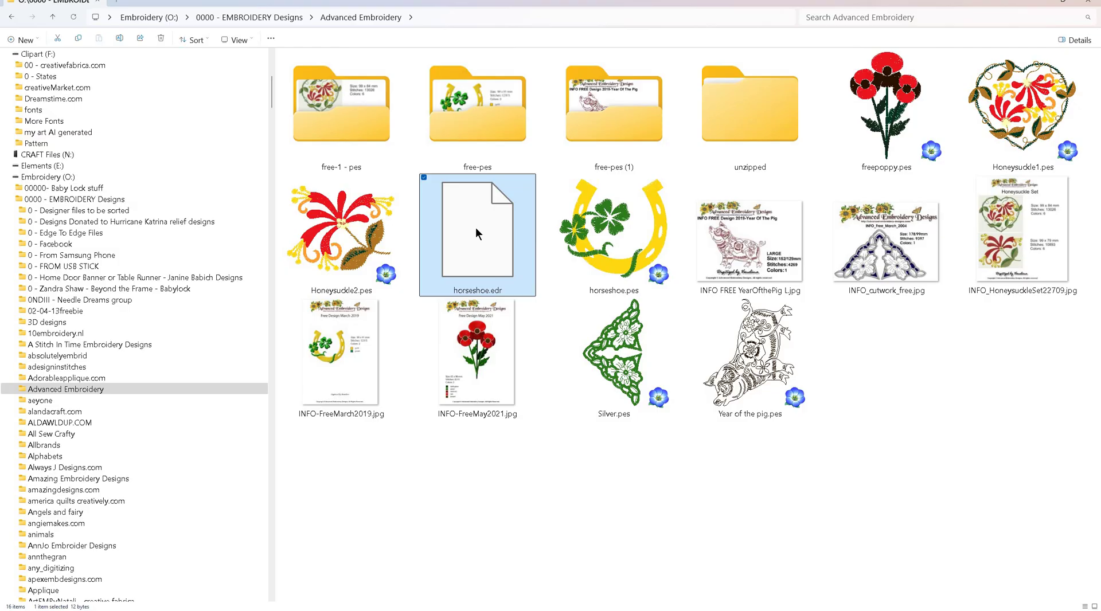
pyautogui.press('Delete')
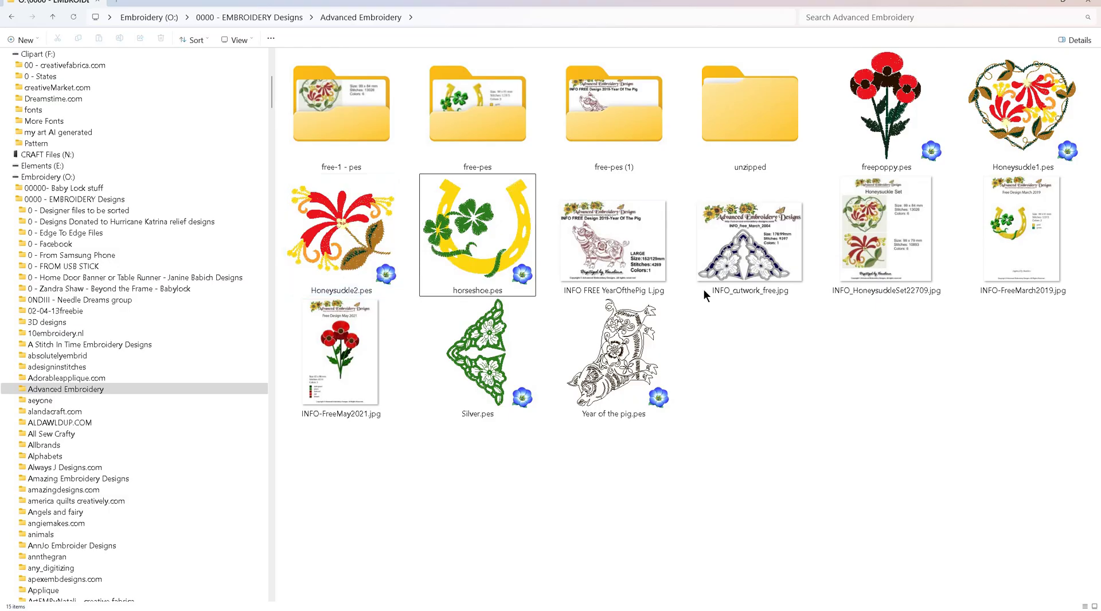
# Create a new folder named Honeysuckle1 in the Advanced Embroidery folder
pyautogui.rightClick(753, 334)
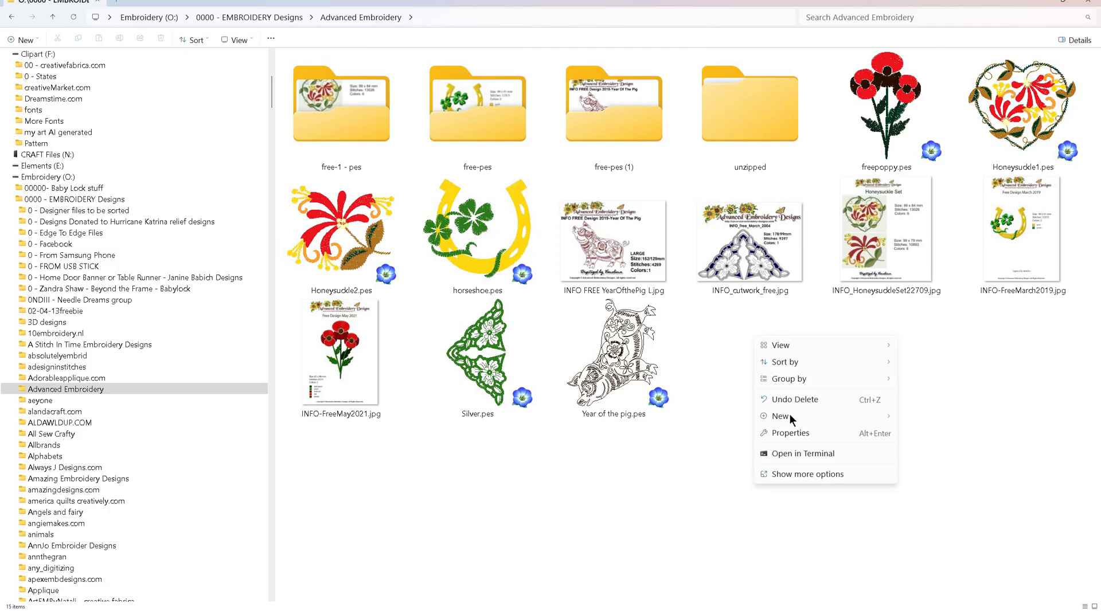
pyautogui.moveTo(789, 417)
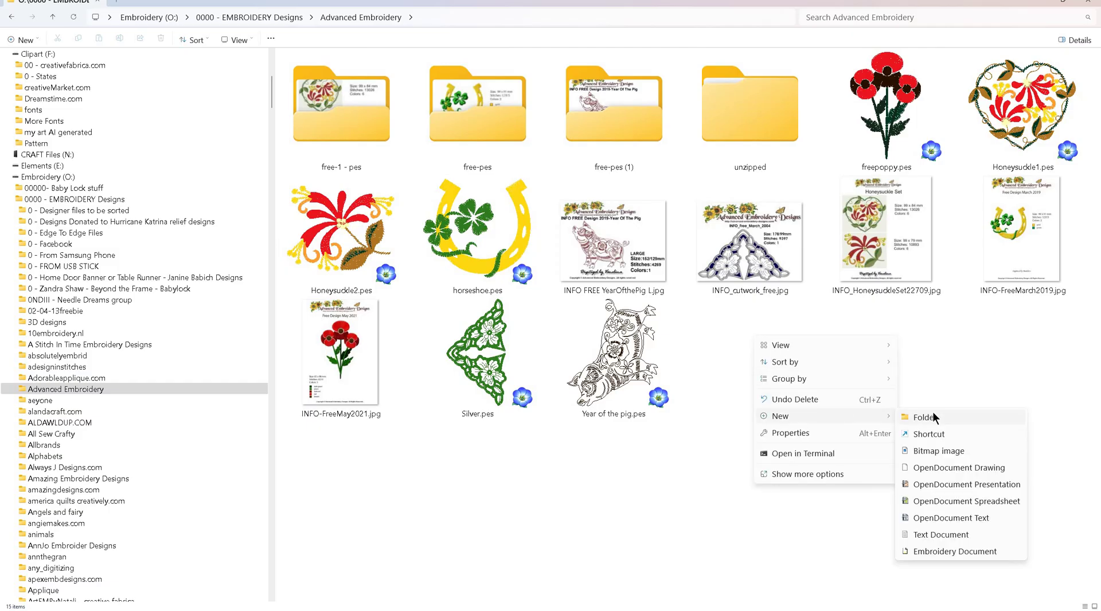
pyautogui.click(933, 412)
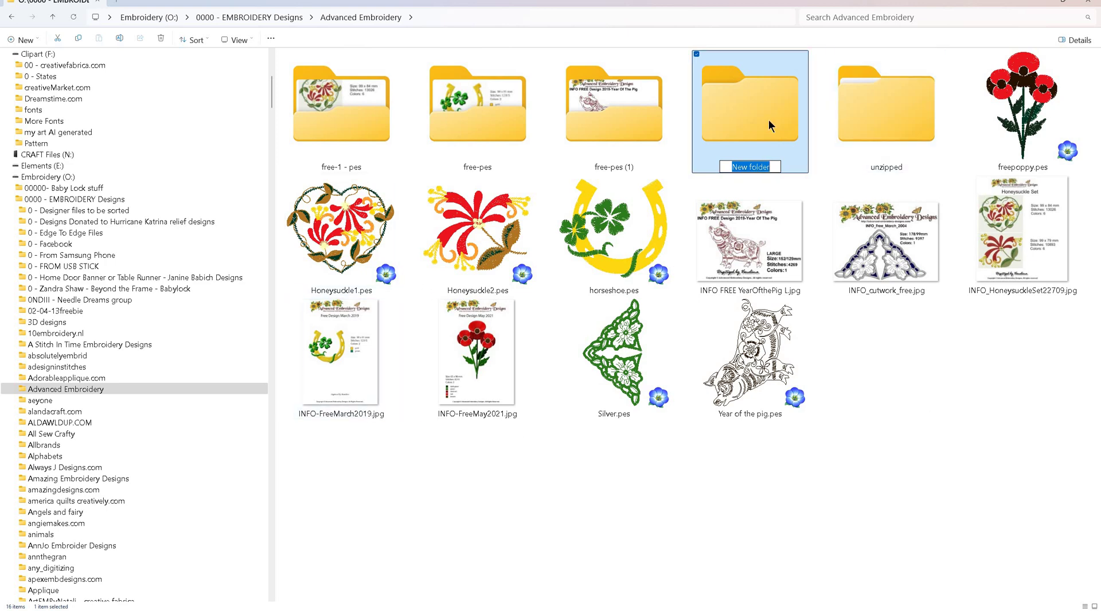
pyautogui.write('Hone')
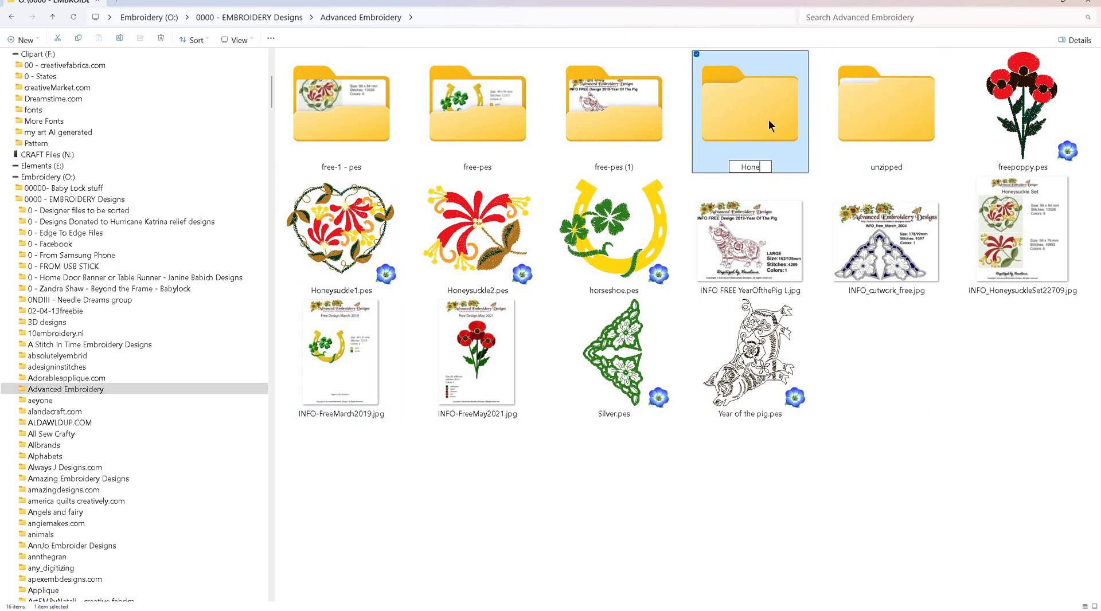
pyautogui.write('ysuckle1')
pyautogui.press('Return')
# Move Honeysuckle1.pes, Honeysuckle2.pes and INFO_HoneysuckleSet22709.jpg into the Honeysuckle1 folder, replacing the same-named files there
pyautogui.click(319, 234)
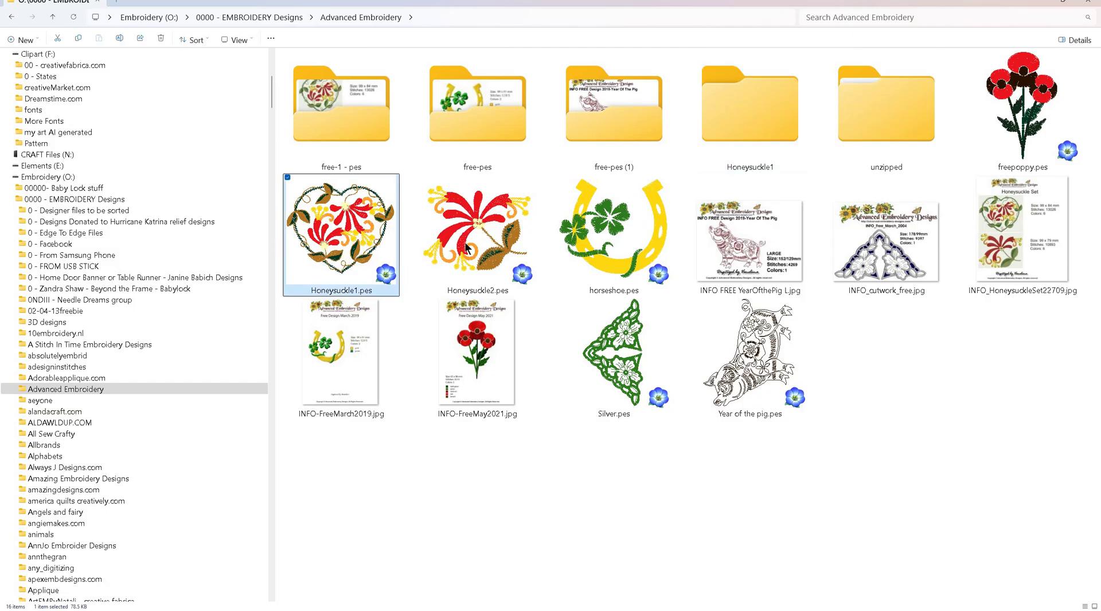
pyautogui.keyDown('ctrl'); pyautogui.click(476, 240); pyautogui.keyUp('ctrl')
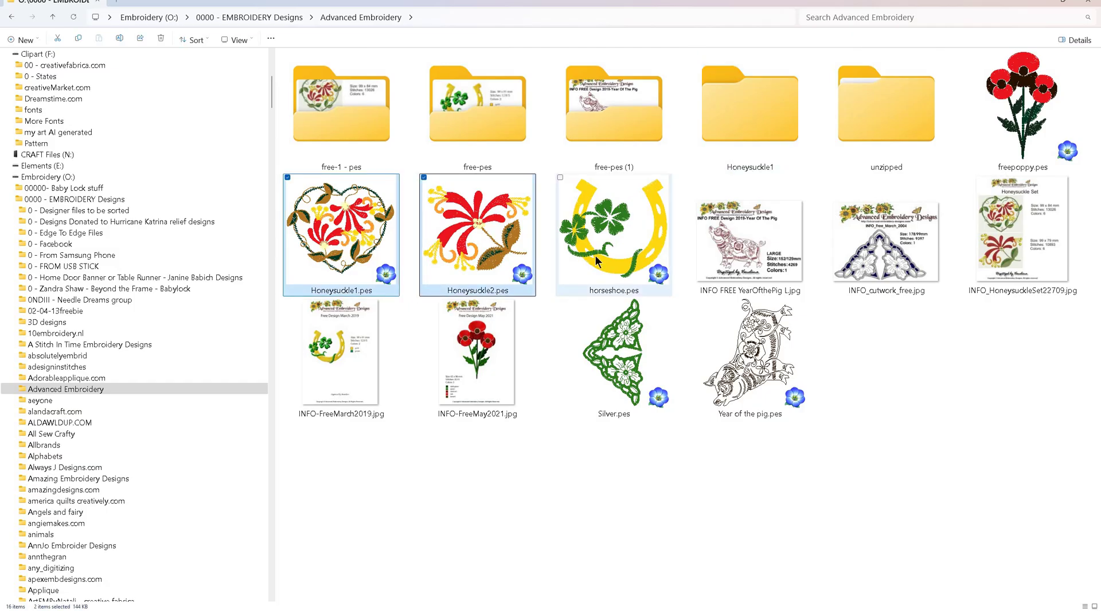
pyautogui.moveTo(1025, 260); pyautogui.dragTo(751, 125)
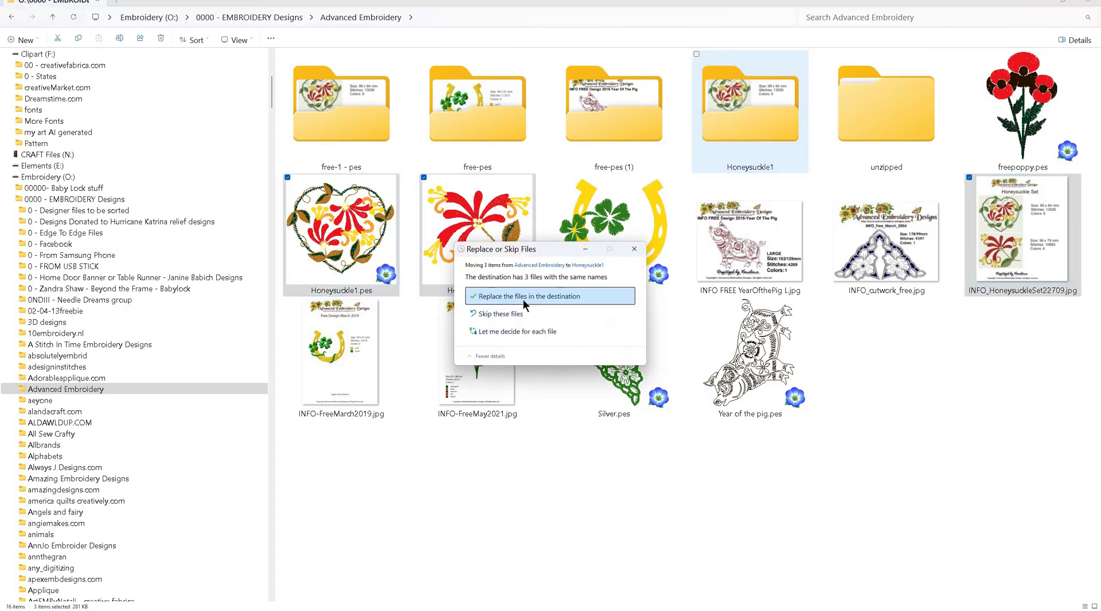
pyautogui.press('Return')
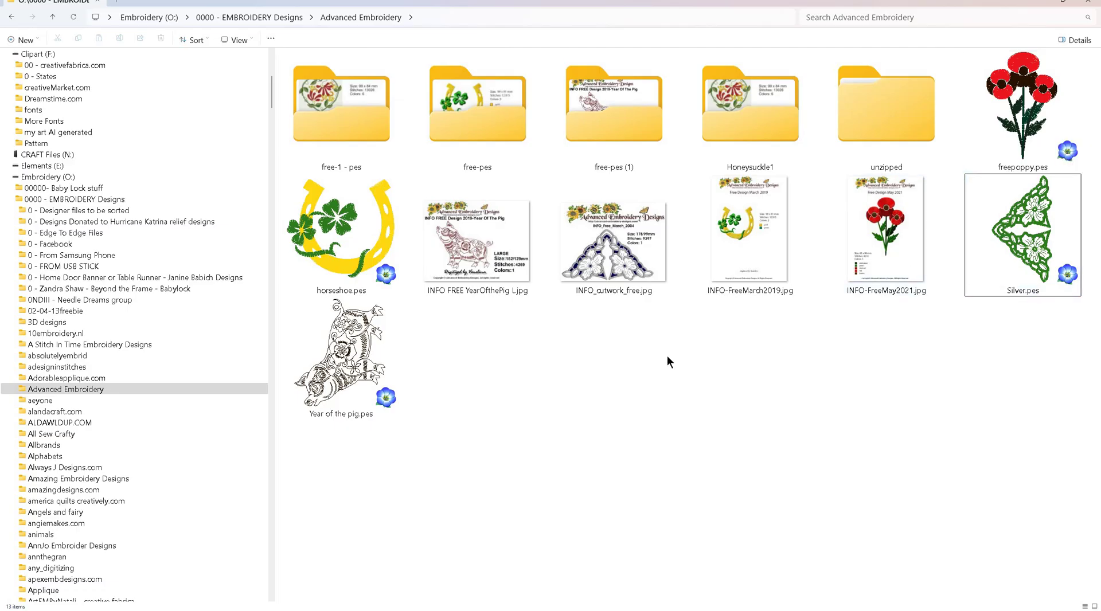
# Create a new folder named Poppy in the Advanced Embroidery folder
pyautogui.click(683, 404)
pyautogui.rightClick(685, 405)
pyautogui.moveTo(751, 438)
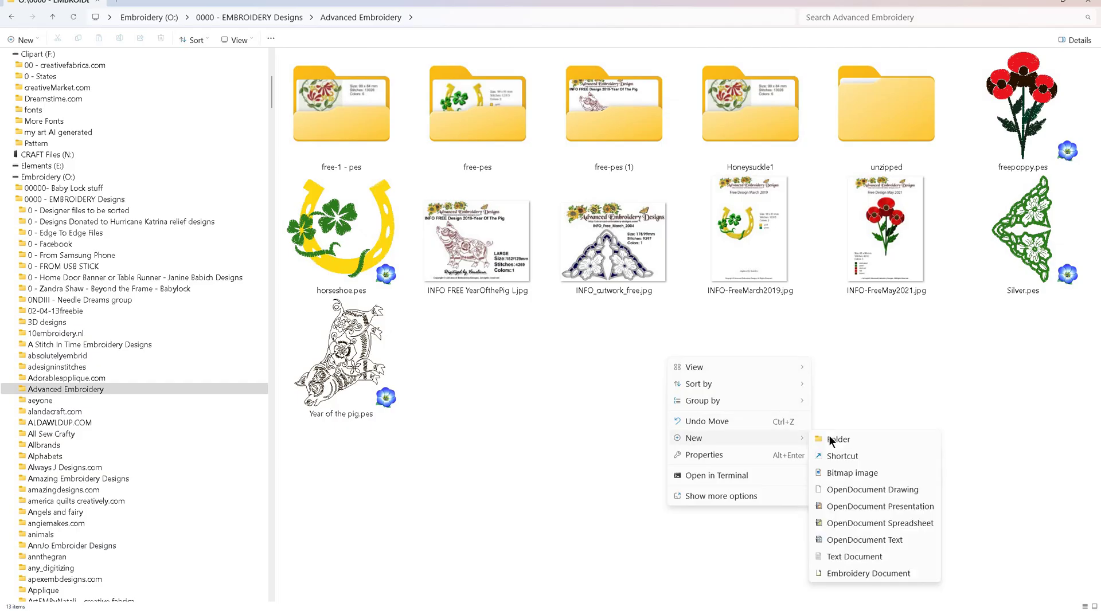
pyautogui.click(830, 438)
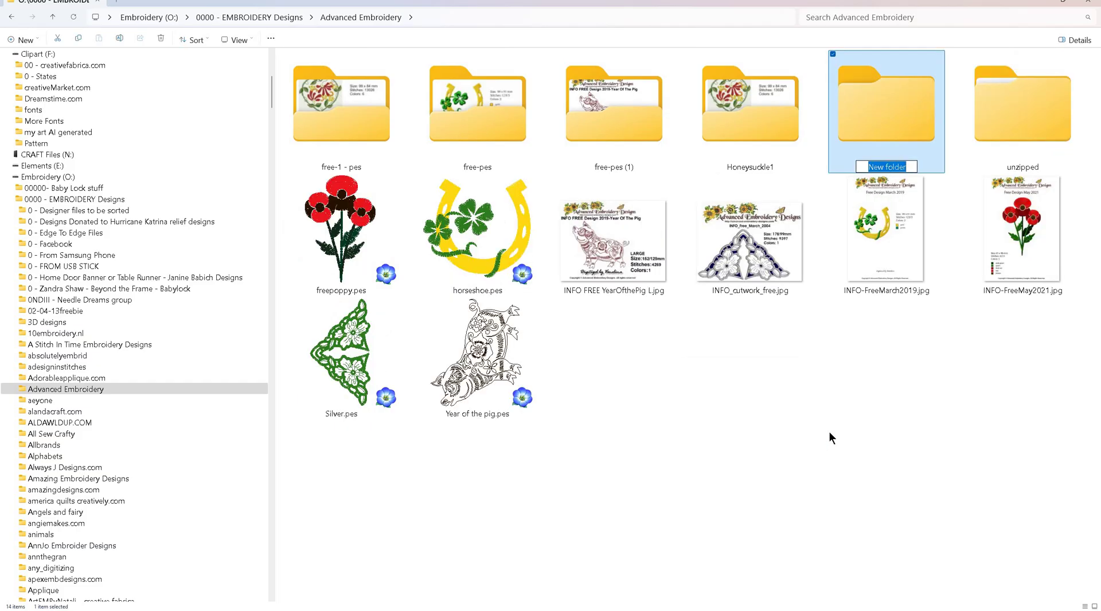
pyautogui.write('Poppyu')
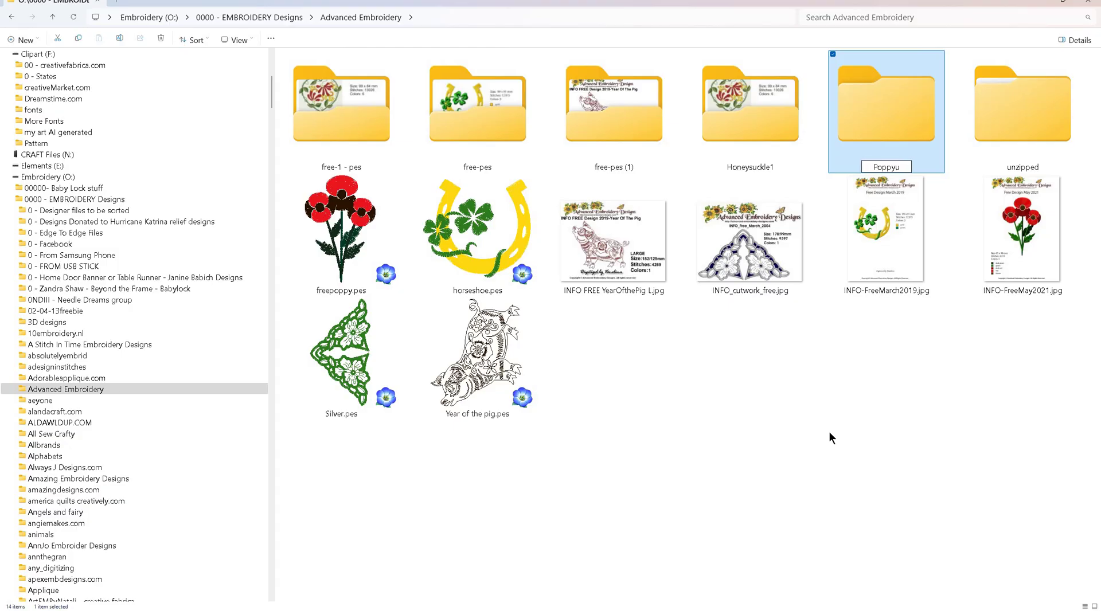
pyautogui.press('BackSpace')
pyautogui.press('Return')
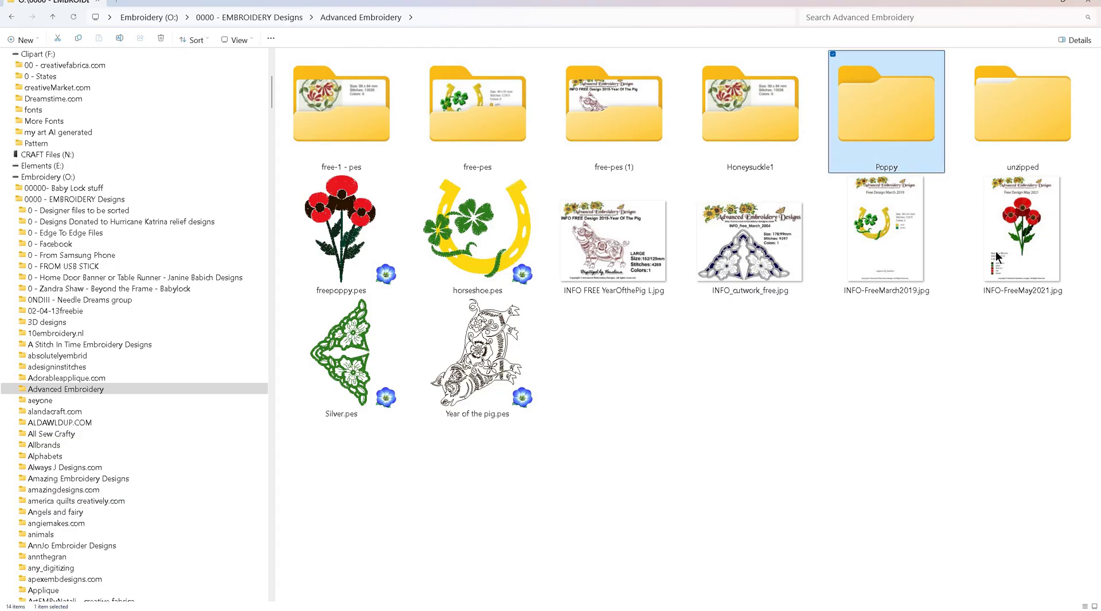
# Move INFO-FreeMay2021.jpg and freepoppy.pes into the Poppy folder
pyautogui.click(1031, 254)
pyautogui.moveTo(891, 138); pyautogui.dragTo(888, 136)
pyautogui.moveTo(341, 229); pyautogui.dragTo(782, 410)
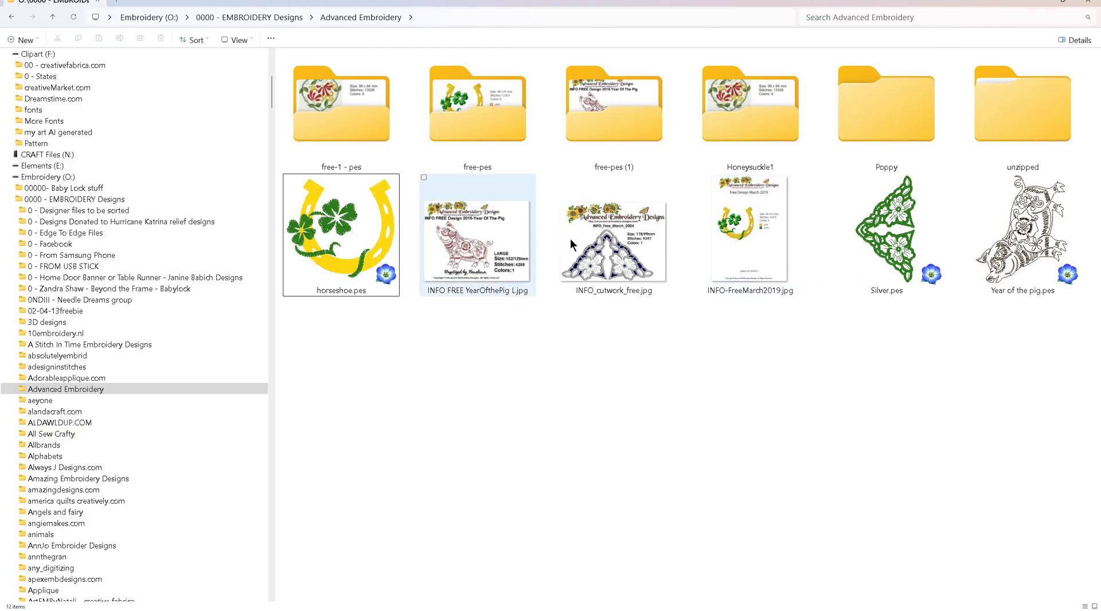
# Check the zip archives inside the unzipped folder, return to Advanced Embroidery and examine INFO-FreeMarch2019.jpg
pyautogui.doubleClick(1028, 126)
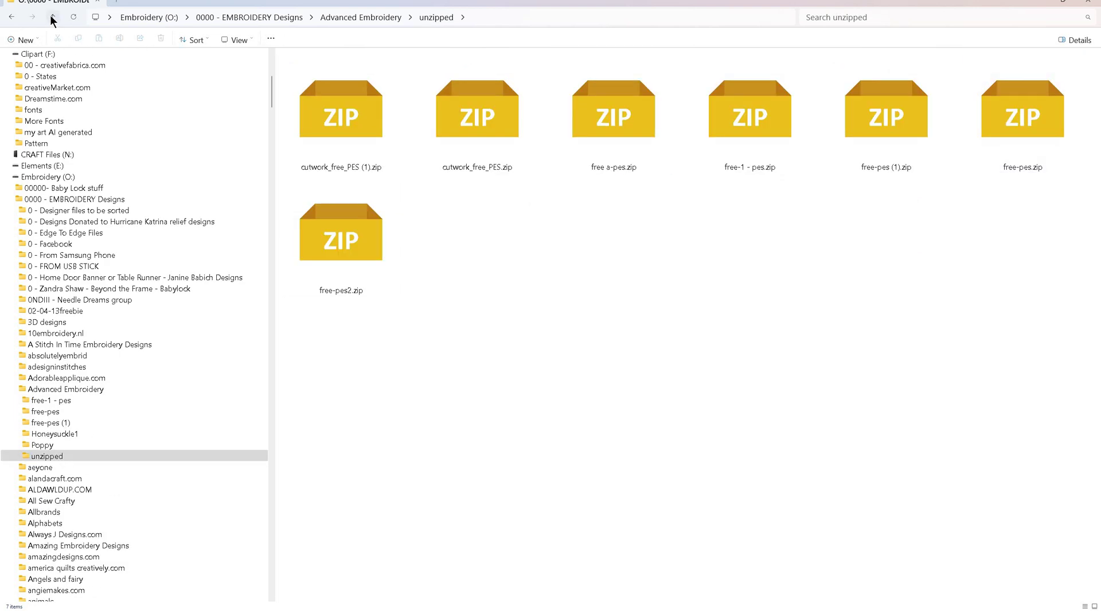
pyautogui.hotkey('alt', 'Up')
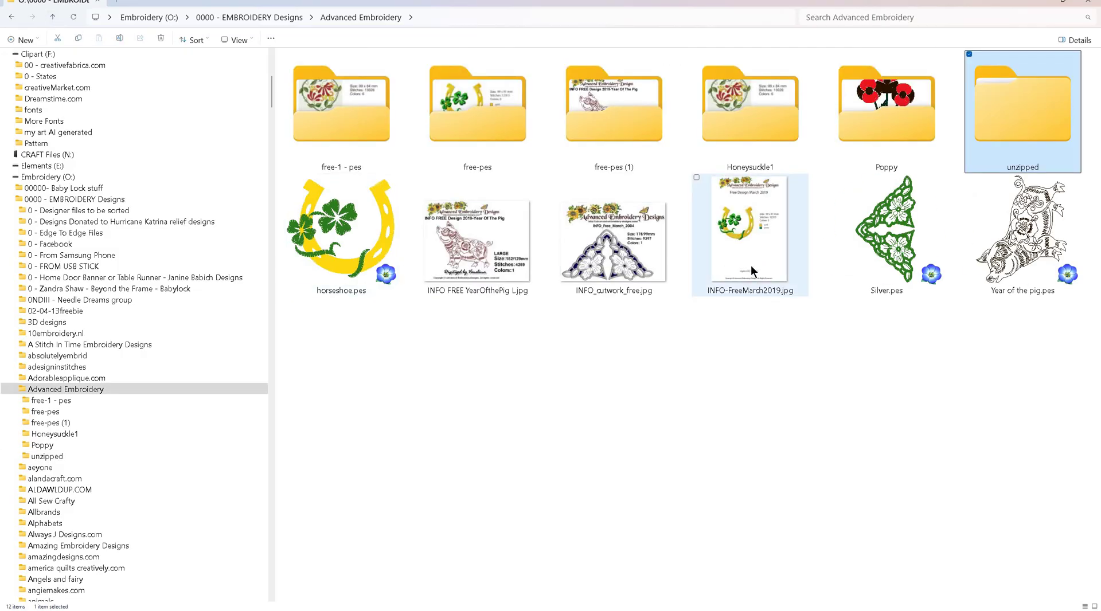
pyautogui.moveTo(757, 257)
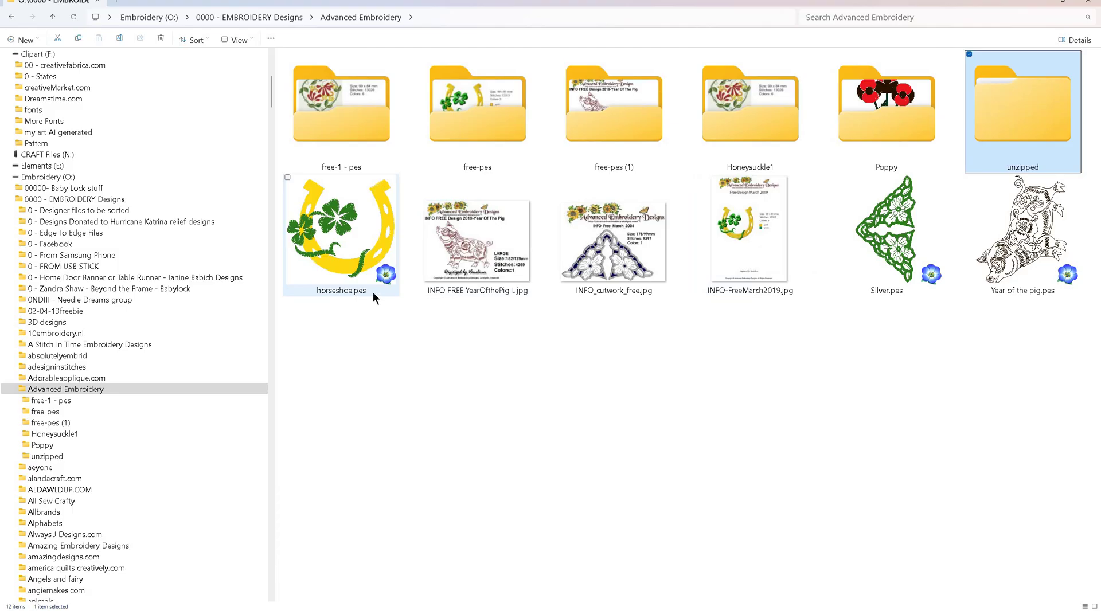
pyautogui.moveTo(750, 253)
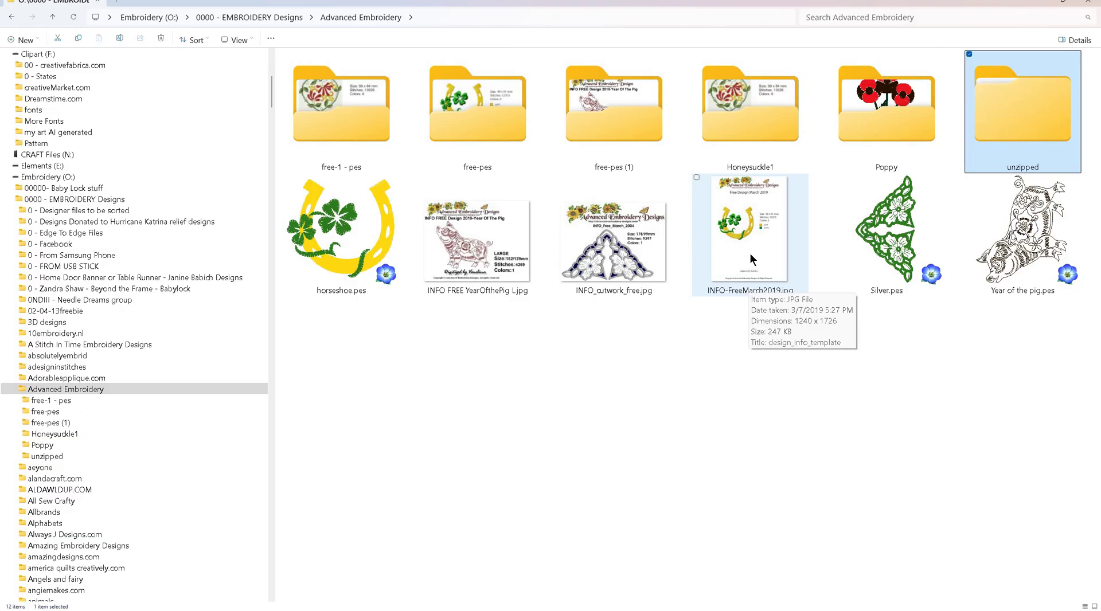
# Create a new folder named horseshoe in the Advanced Embroidery folder
pyautogui.rightClick(496, 365)
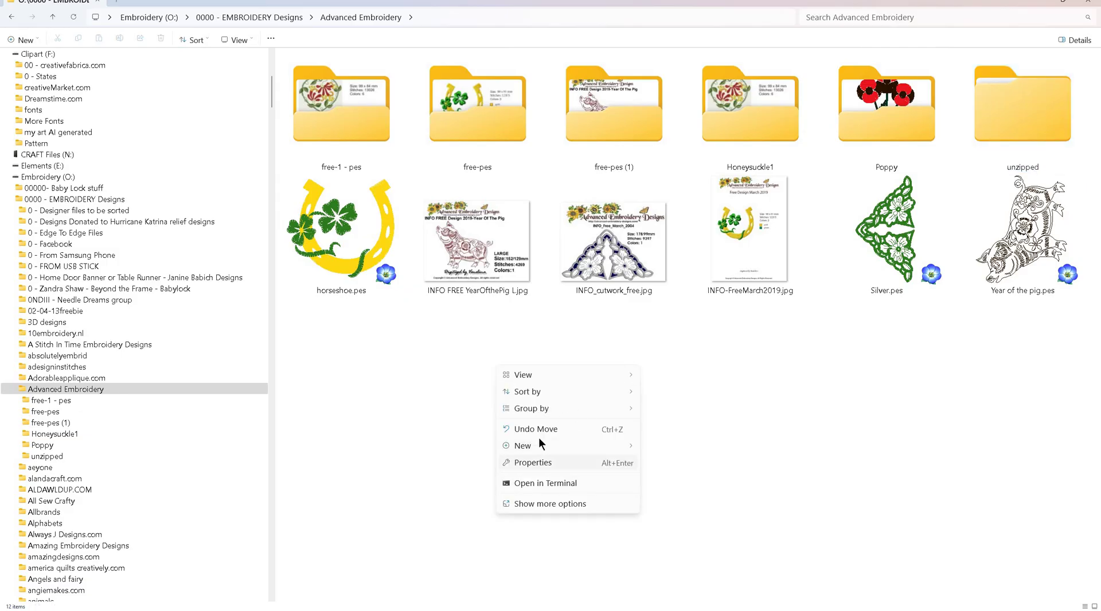
pyautogui.moveTo(538, 442)
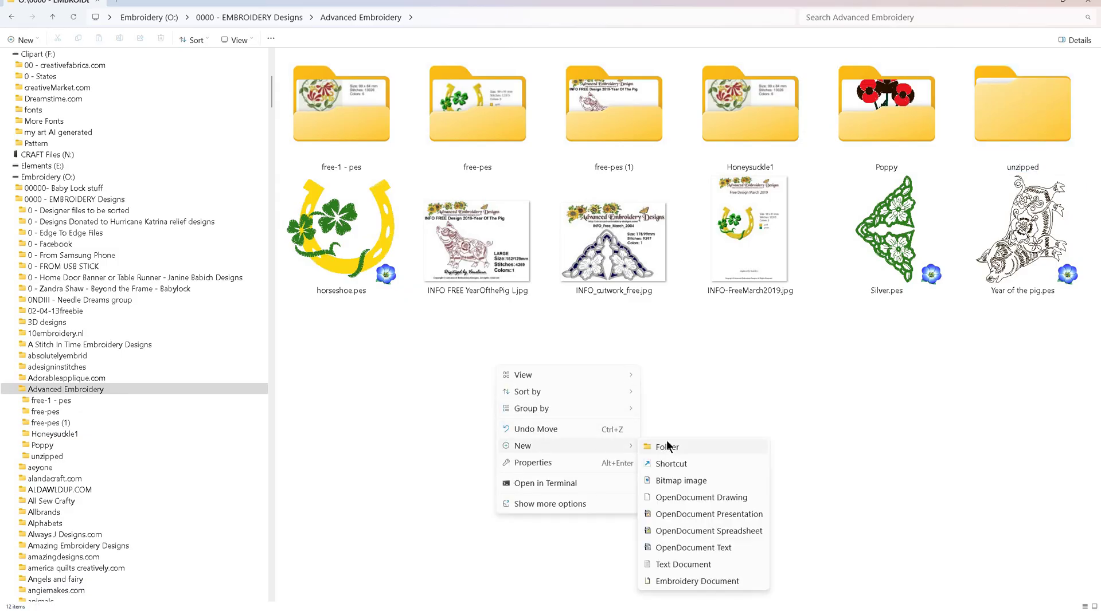
pyautogui.click(667, 442)
pyautogui.write('hors')
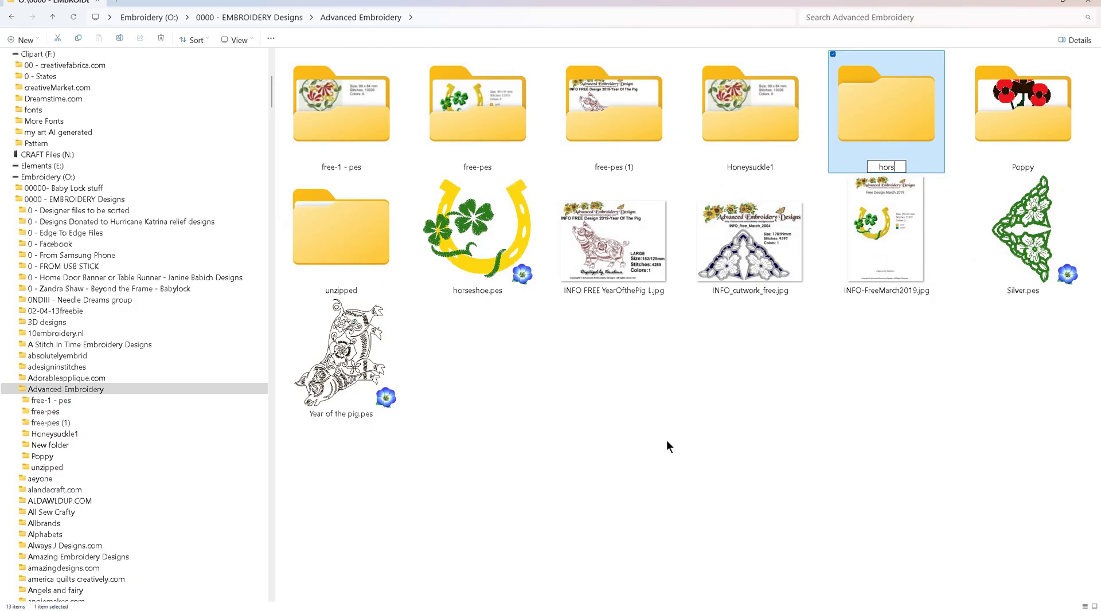
pyautogui.write('eshoe')
pyautogui.press('Return')
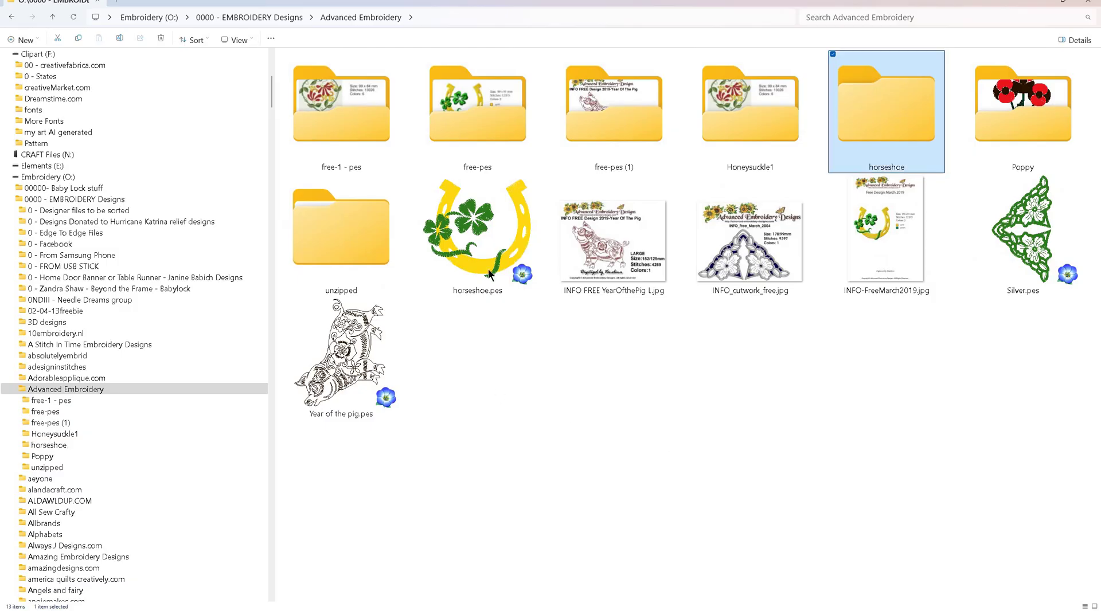
pyautogui.click(490, 274)
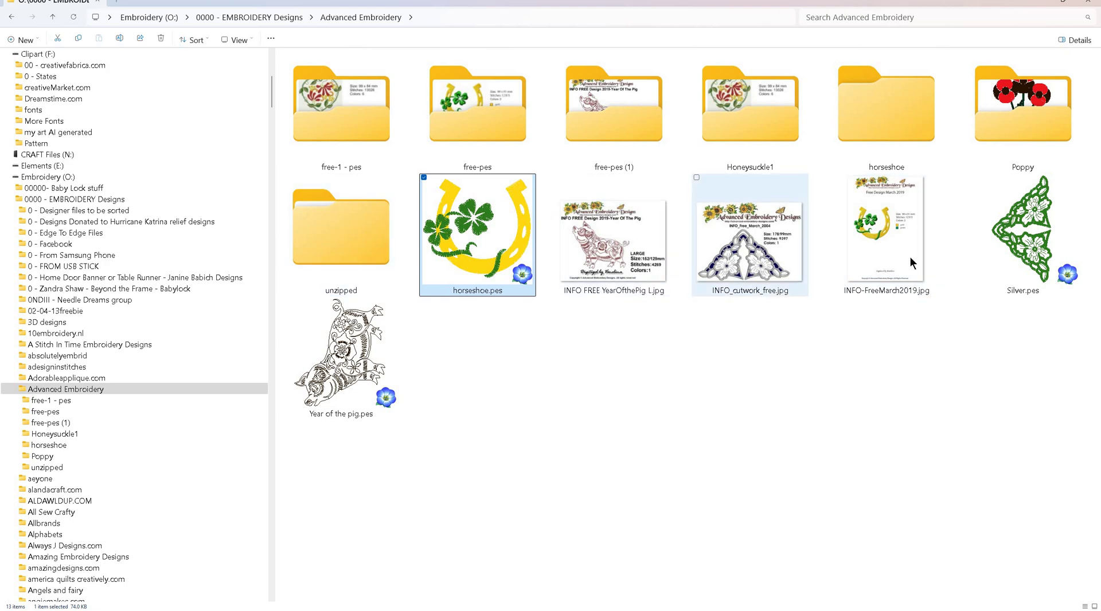
pyautogui.moveTo(910, 244)
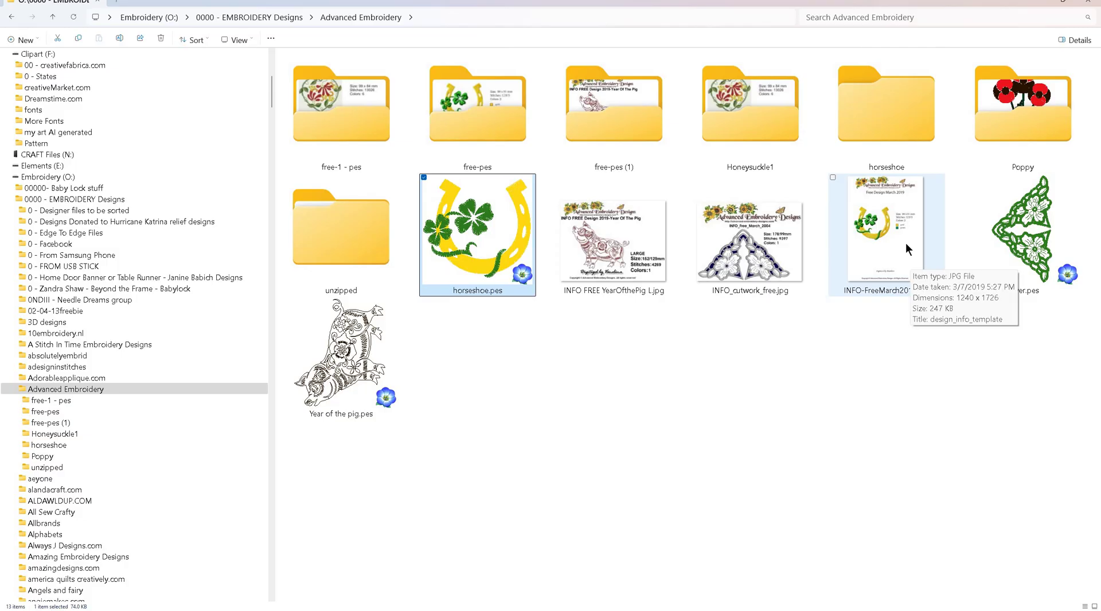
pyautogui.keyDown('ctrl'); pyautogui.click(906, 242); pyautogui.keyUp('ctrl')
pyautogui.keyDown('ctrl'); pyautogui.keyDown('shift'); pyautogui.click(630, 232); pyautogui.keyUp('shift'); pyautogui.keyUp('ctrl')
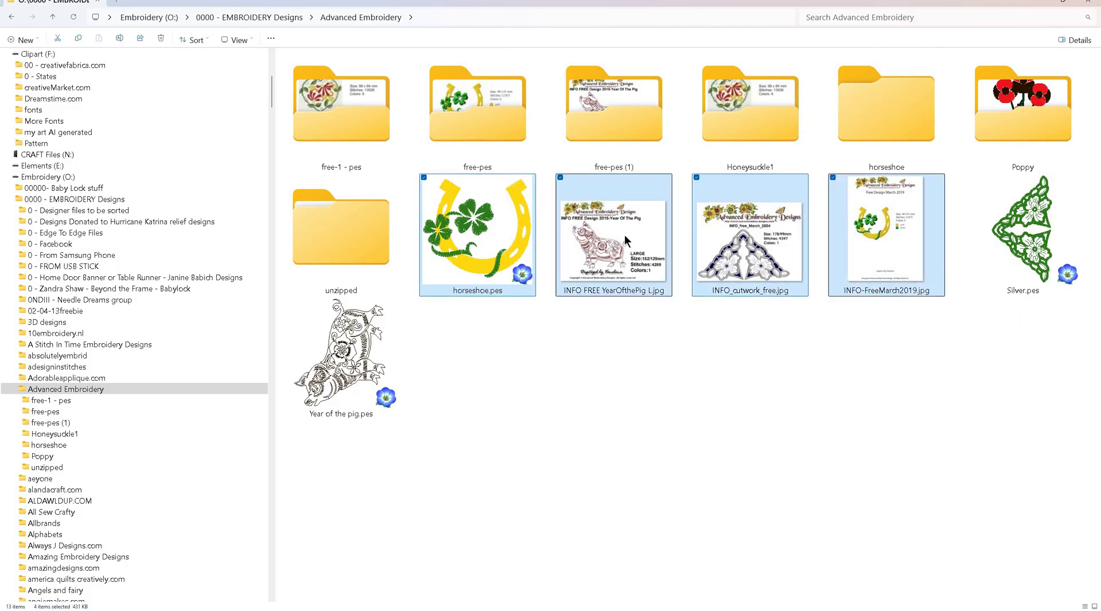
pyautogui.click(737, 377)
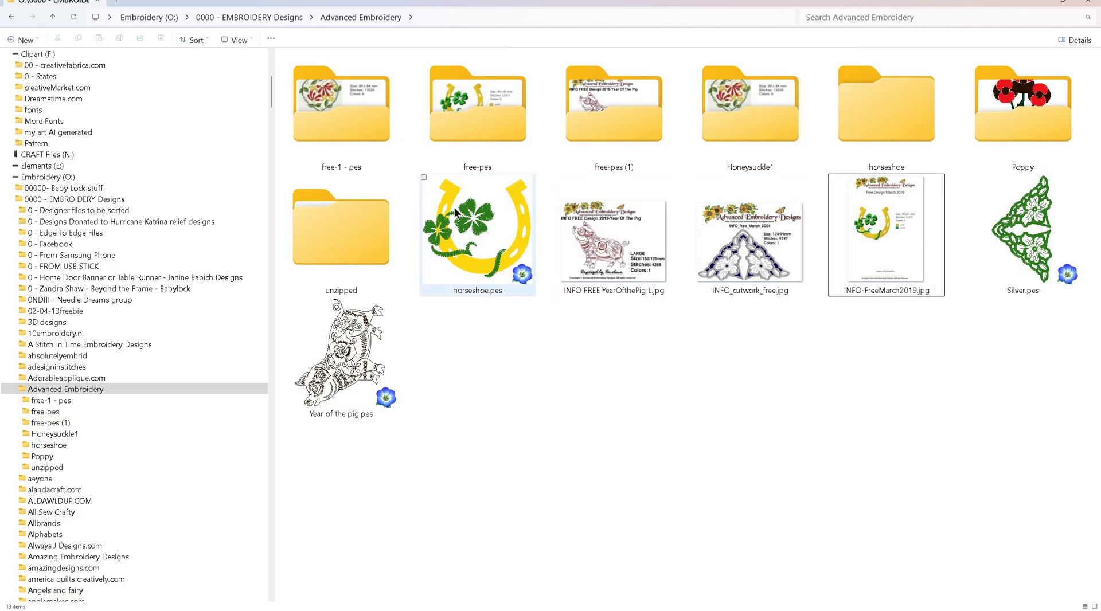
# Move horseshoe.pes and INFO-FreeMarch2019.jpg into the horseshoe folder
pyautogui.click(459, 216)
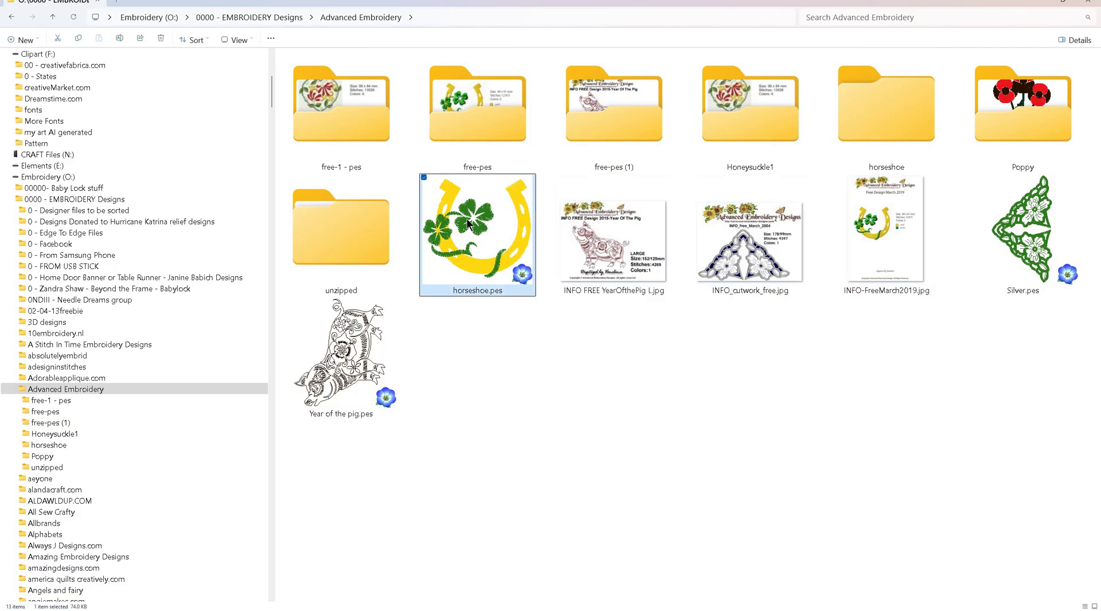
pyautogui.keyDown('ctrl'); pyautogui.click(876, 233); pyautogui.keyUp('ctrl')
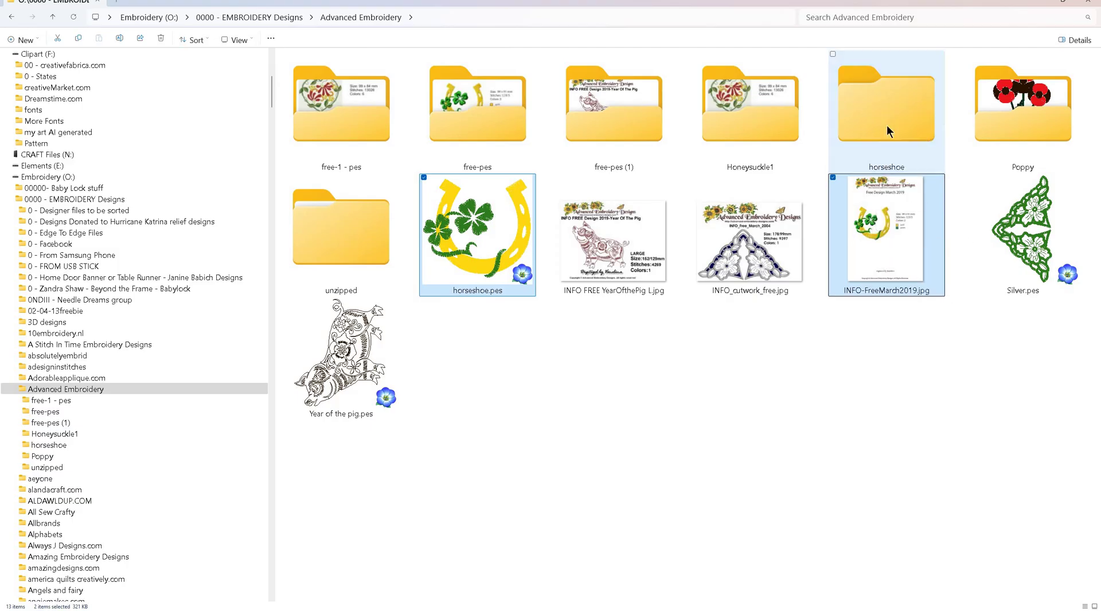
pyautogui.moveTo(887, 130); pyautogui.dragTo(887, 130)
pyautogui.click(857, 222)
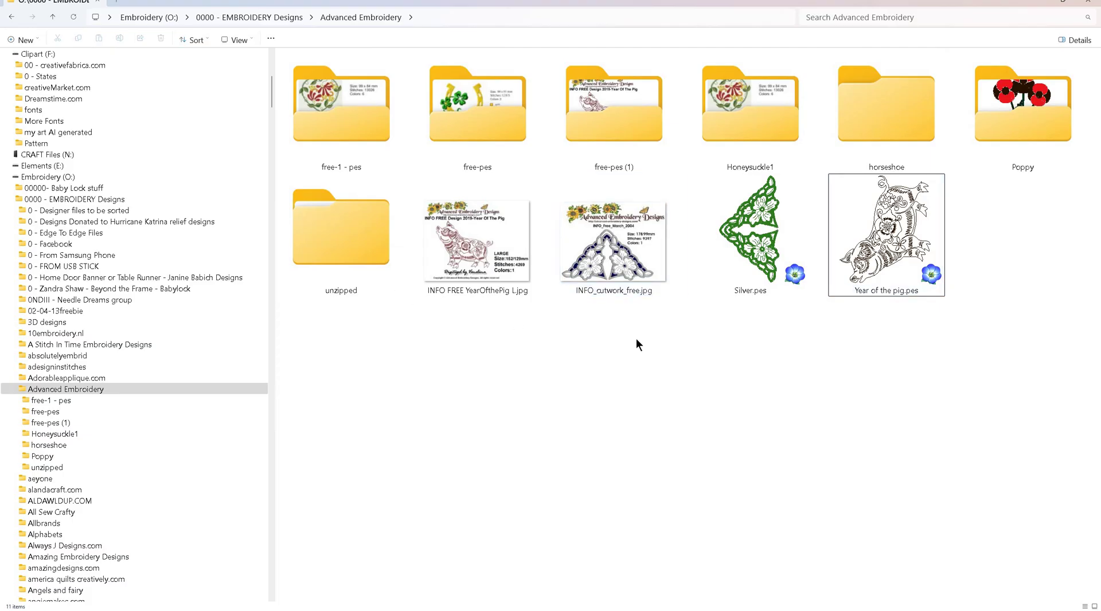
# Create a new folder named Year of the pig in the Advanced Embroidery folder
pyautogui.click(652, 358)
pyautogui.rightClick(652, 360)
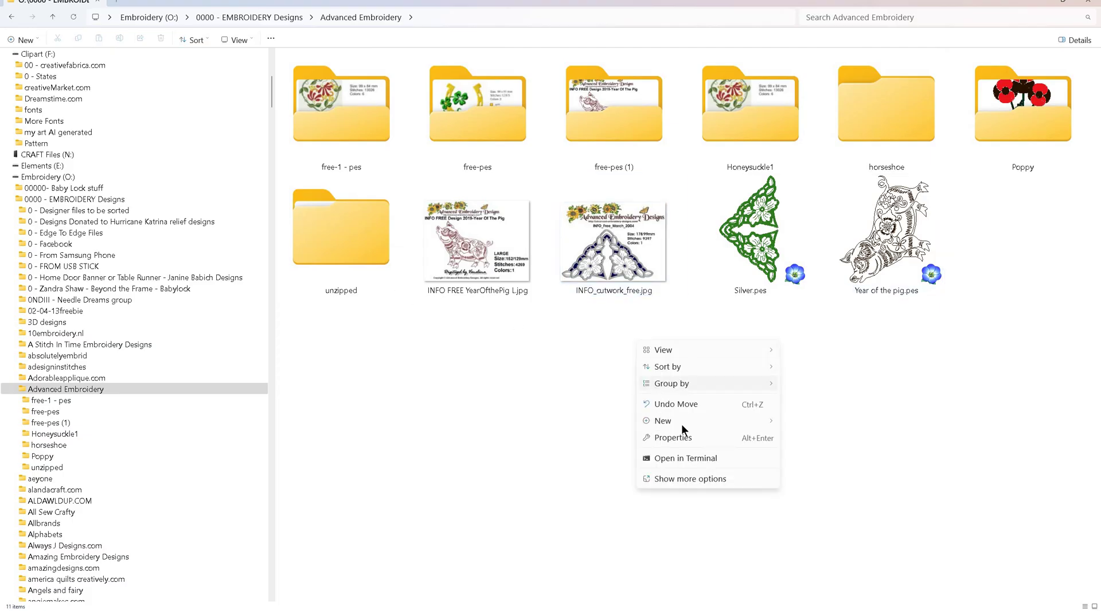
pyautogui.click(813, 417)
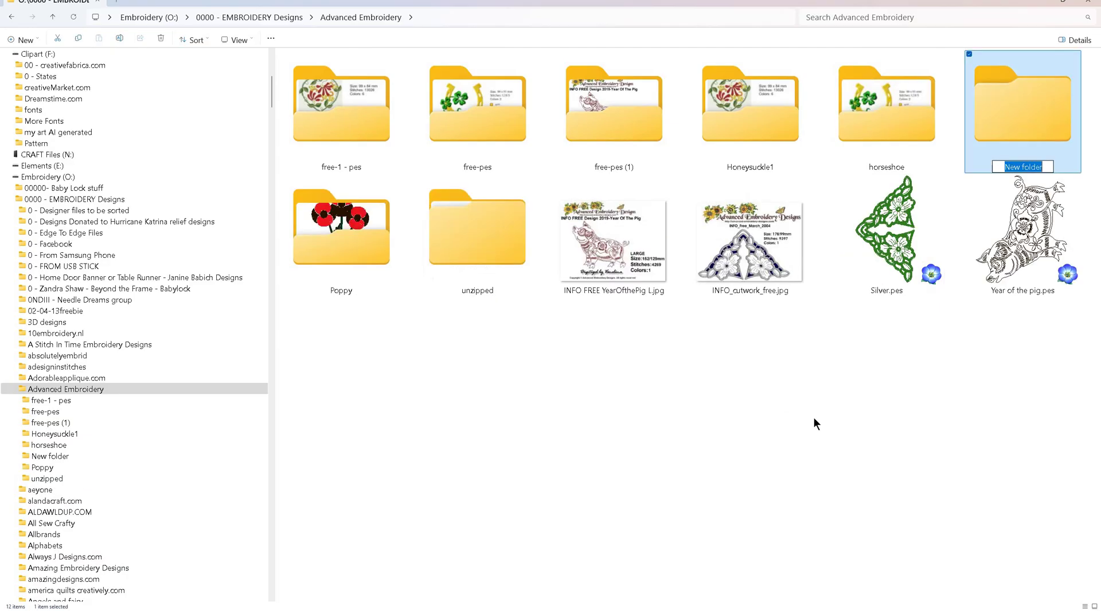
pyautogui.write('Year of the pig')
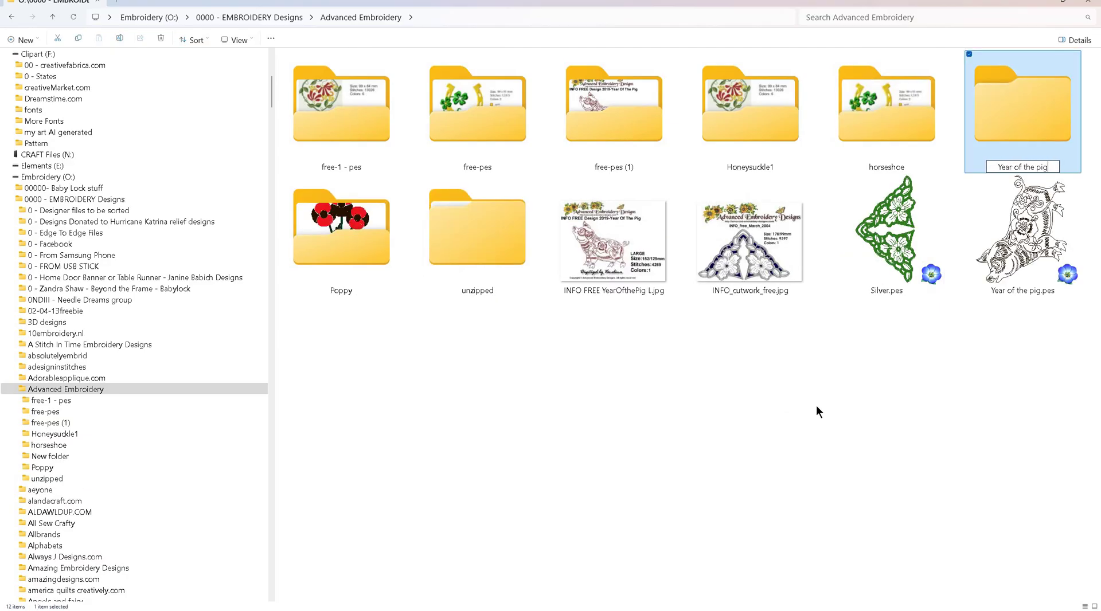
pyautogui.press('Return')
# Move INFO FREE YearOfthePig L.jpg and Year of the pig.pes into the Year of the pig folder
pyautogui.click(613, 270)
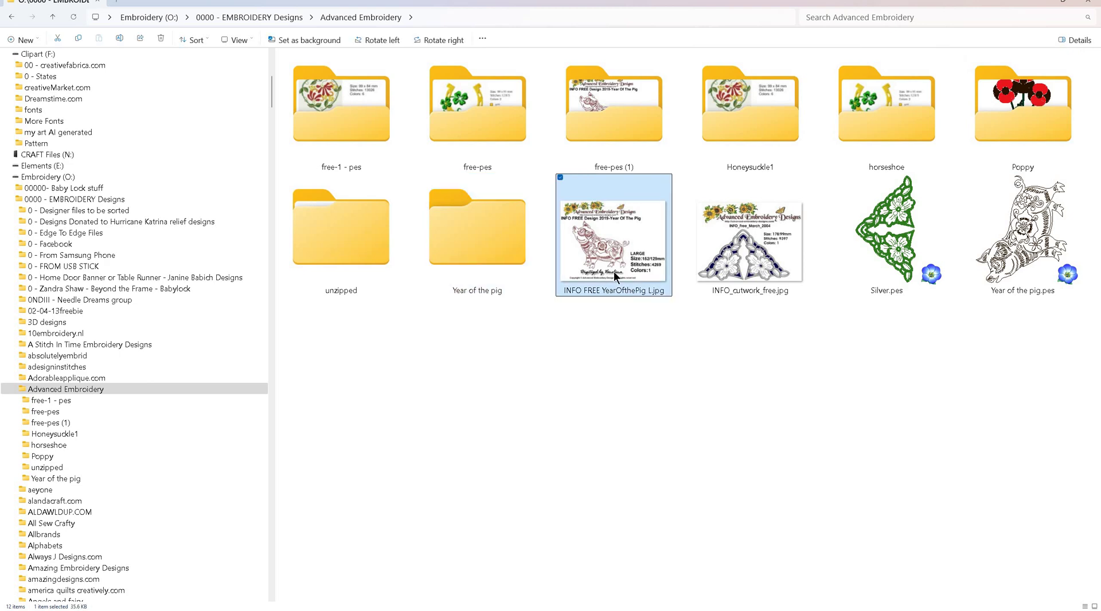
pyautogui.keyDown('ctrl'); pyautogui.click(1036, 239); pyautogui.keyUp('ctrl')
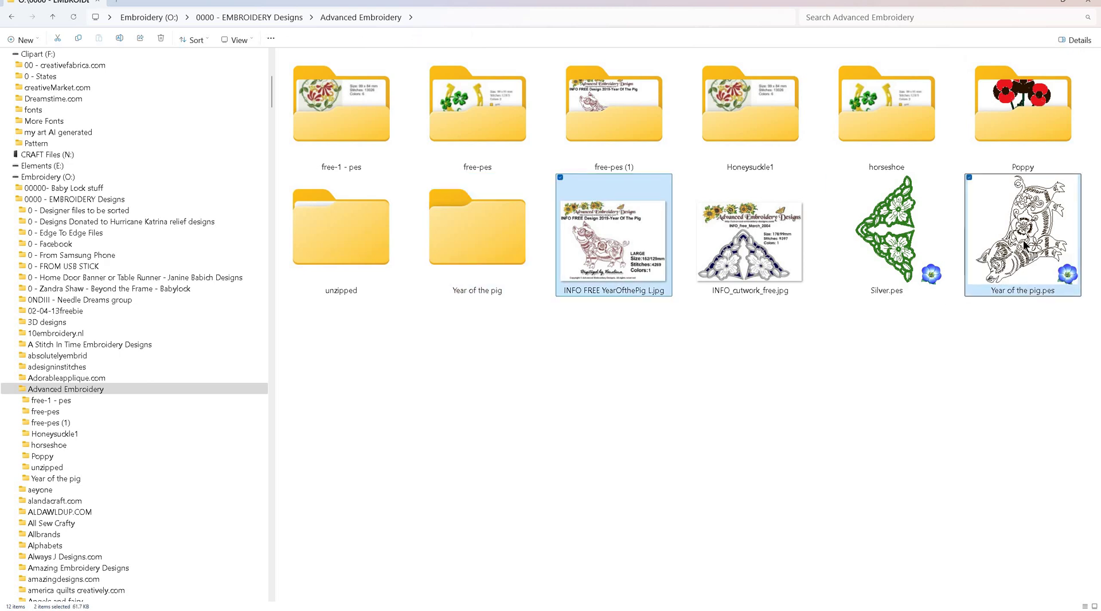
pyautogui.moveTo(1036, 239); pyautogui.dragTo(1036, 129)
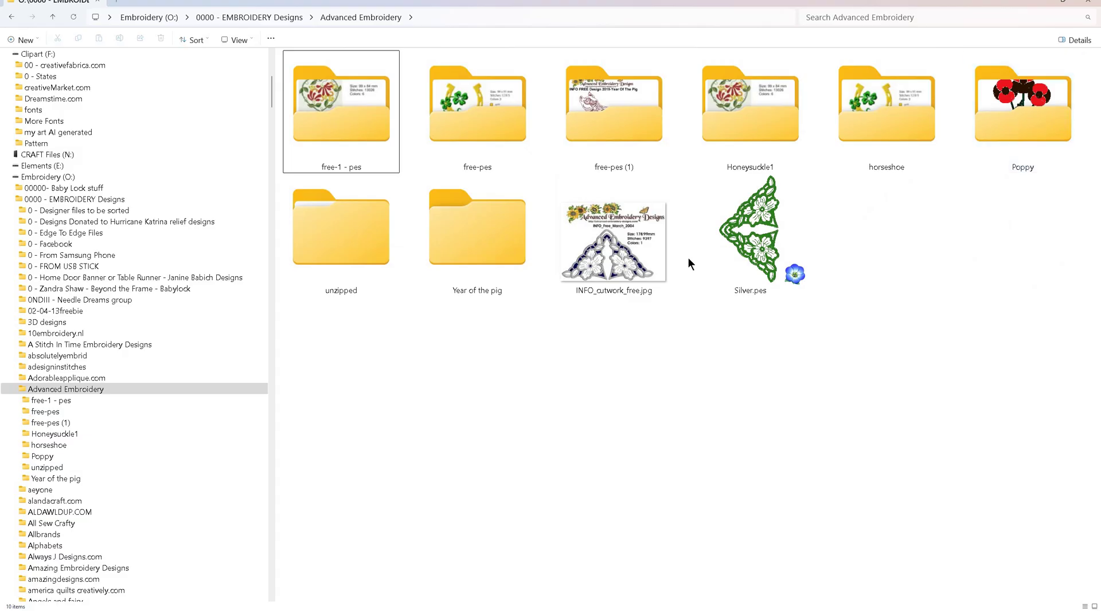
# Create a new folder named Silver Cutwork in the Advanced Embroidery folder
pyautogui.rightClick(662, 350)
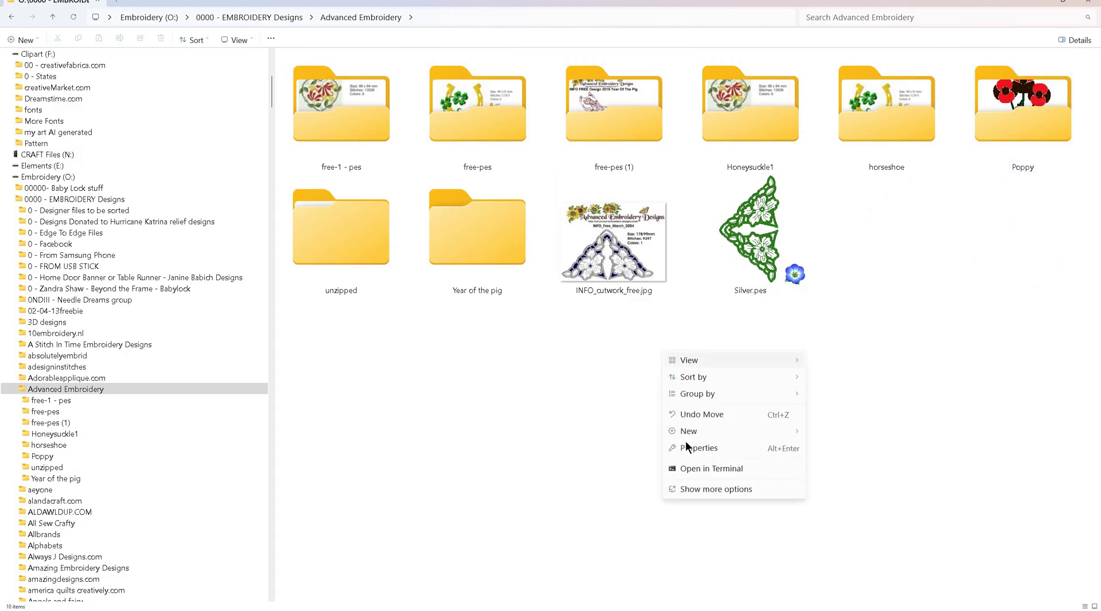
pyautogui.moveTo(684, 429)
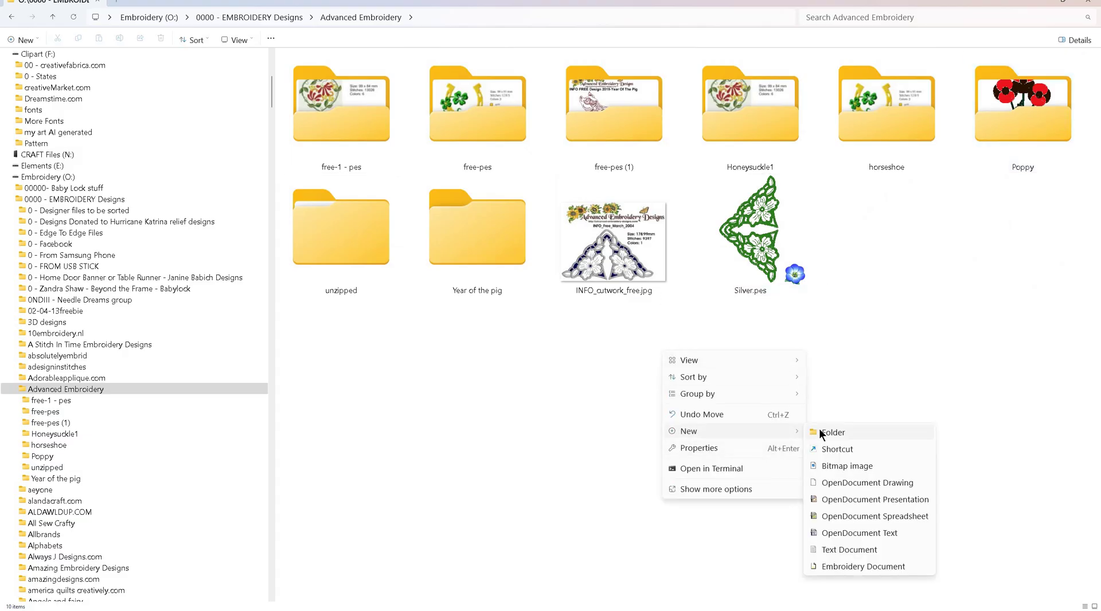
pyautogui.click(819, 430)
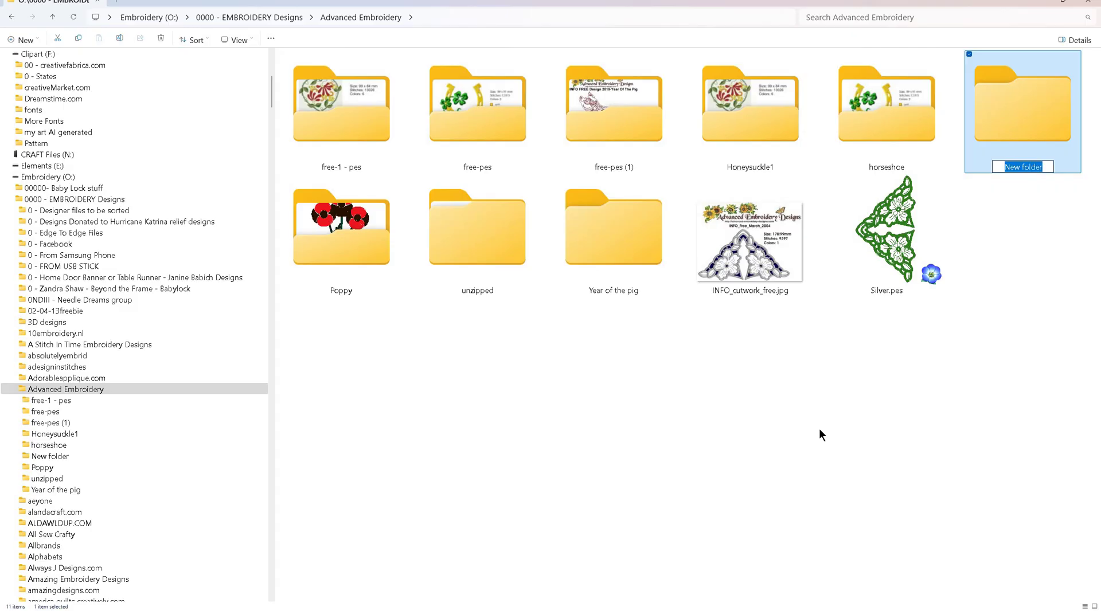
pyautogui.write('S')
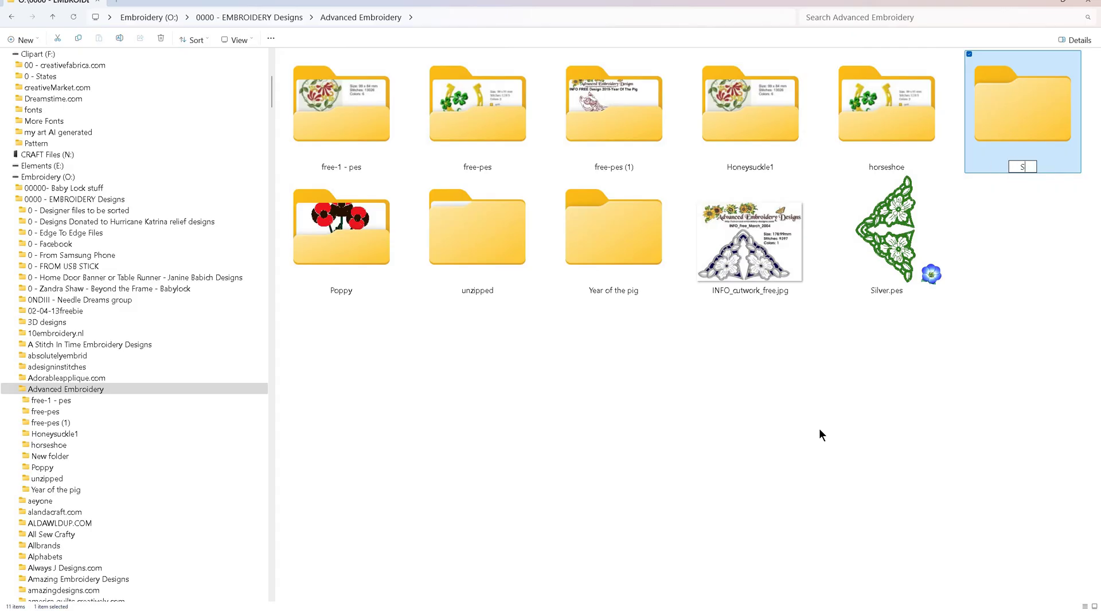
pyautogui.write('ilver Cutwork')
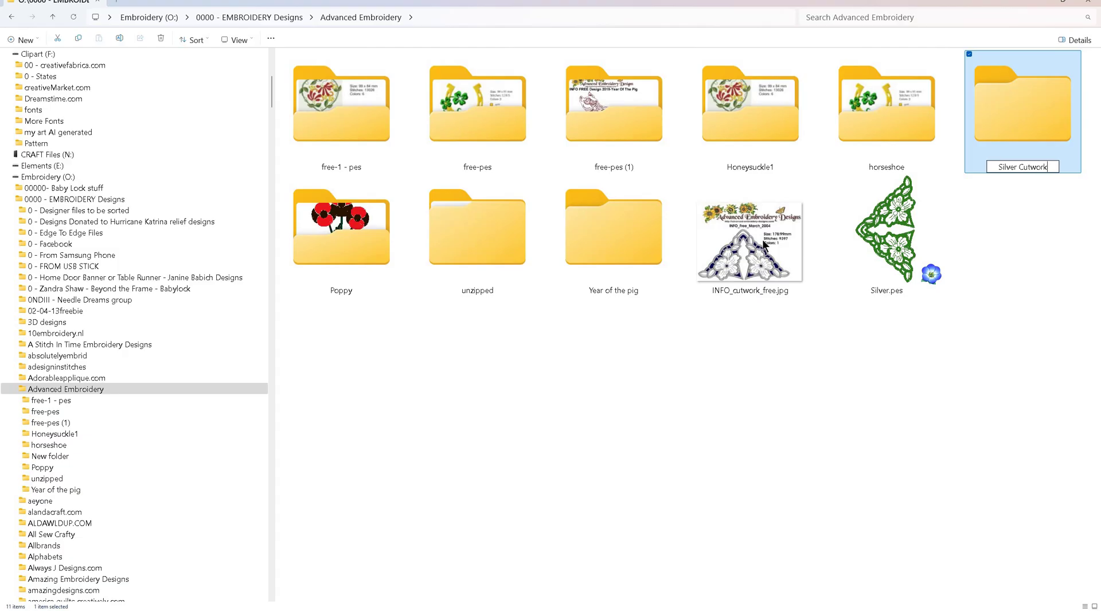
pyautogui.press('Return')
# Move INFO_cutwork_free.jpg and Silver.pes into the Silver Cutwork folder
pyautogui.click(756, 259)
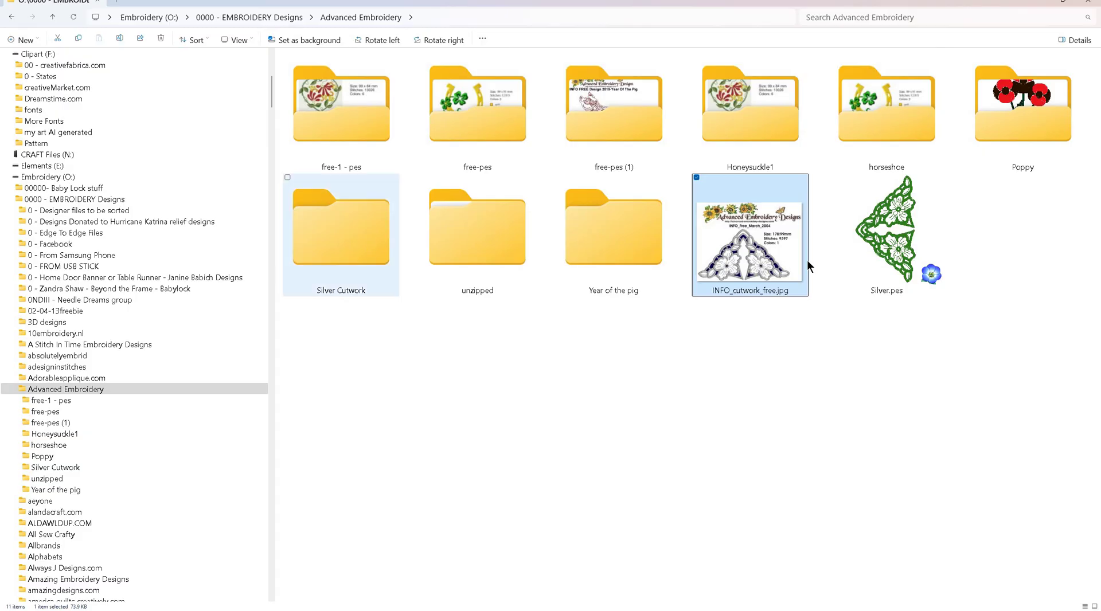
pyautogui.moveTo(908, 259); pyautogui.dragTo(748, 249)
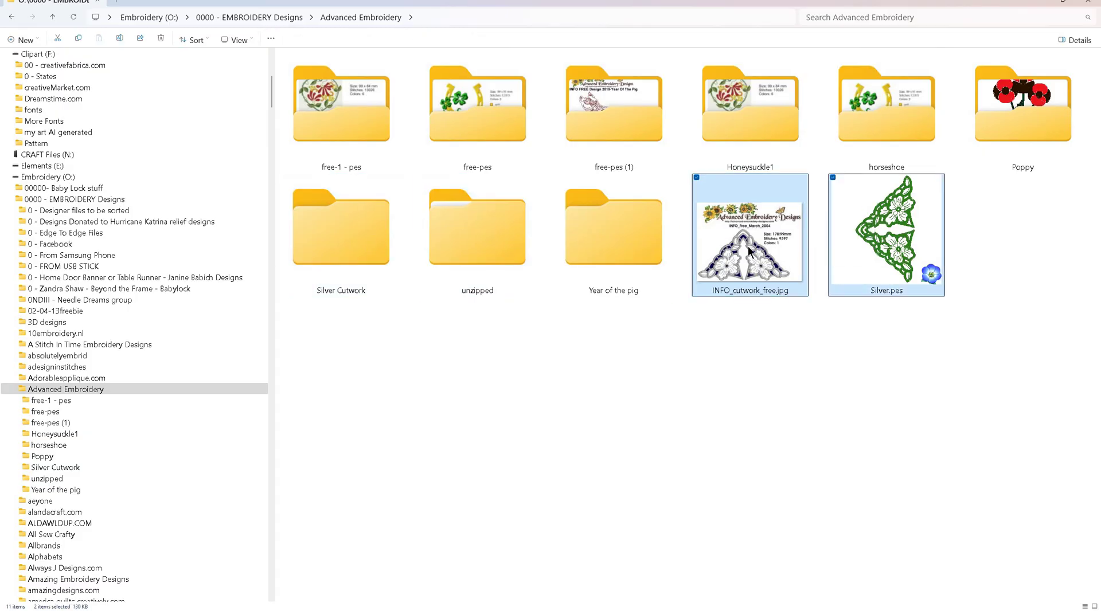
pyautogui.click(747, 247)
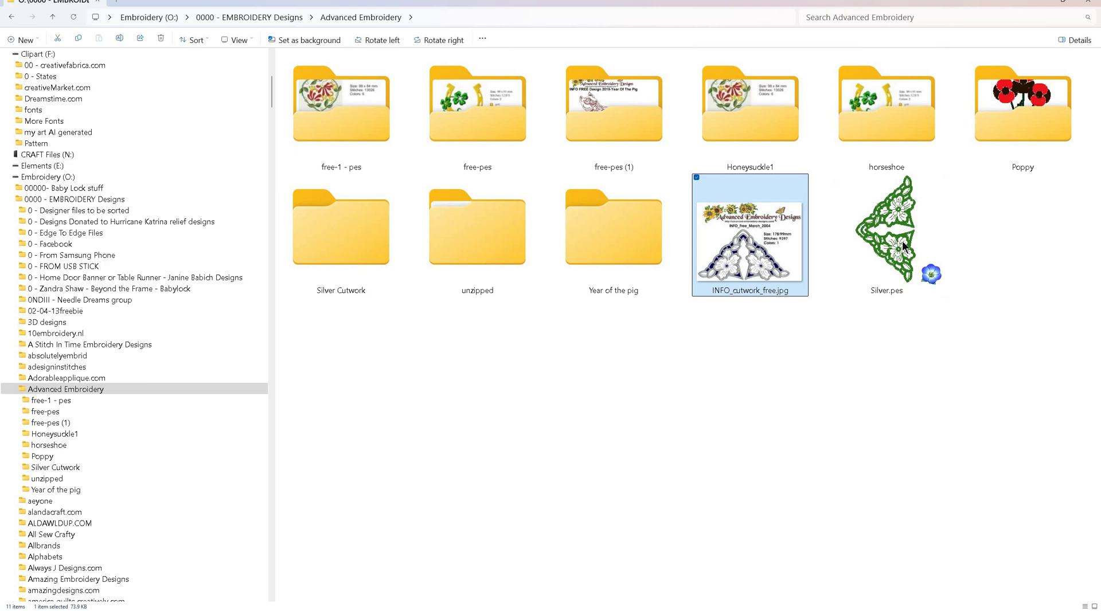
pyautogui.keyDown('ctrl'); pyautogui.click(860, 229); pyautogui.keyUp('ctrl')
pyautogui.moveTo(853, 223); pyautogui.dragTo(355, 239)
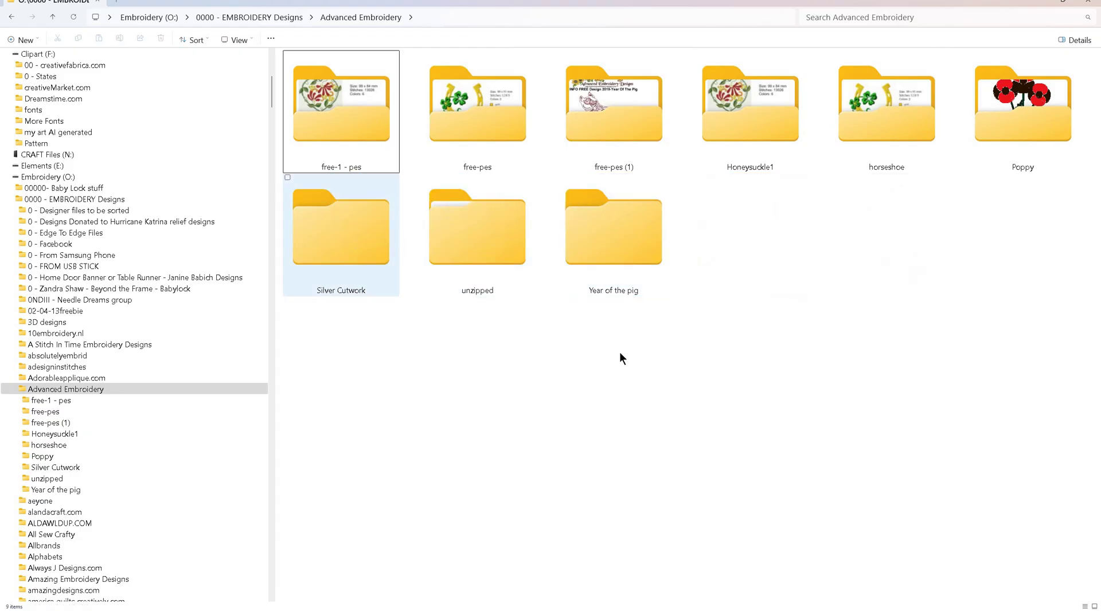
# Examine the contents of the free-1 - pes, free-pes and horseshoe folders, including the files inside free-pes.zip
pyautogui.click(14, 390)
pyautogui.click(41, 401)
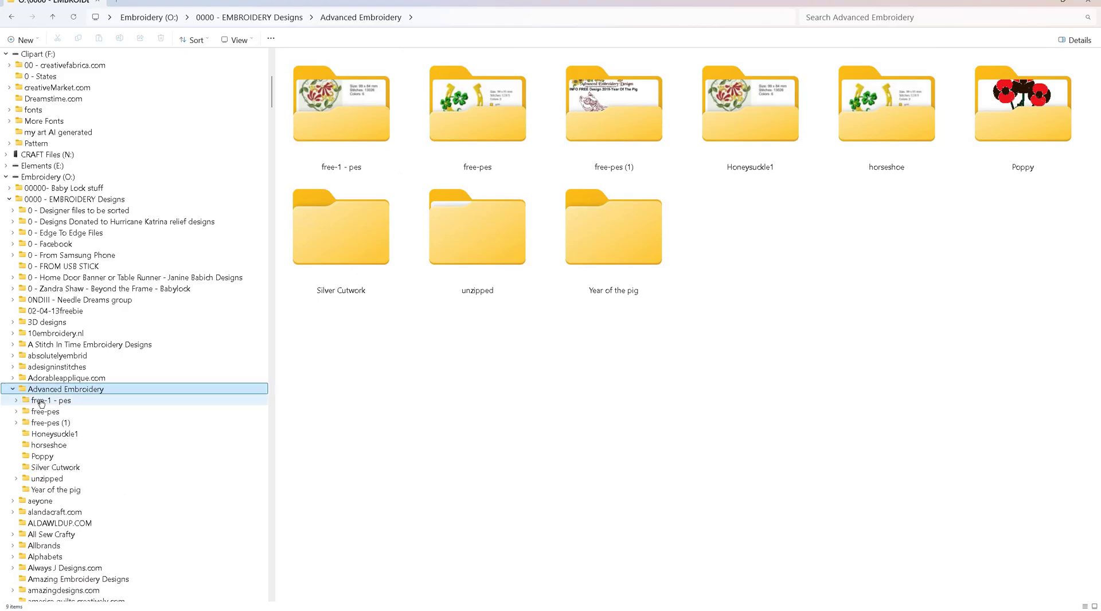
pyautogui.scroll(-5, 101, 186)
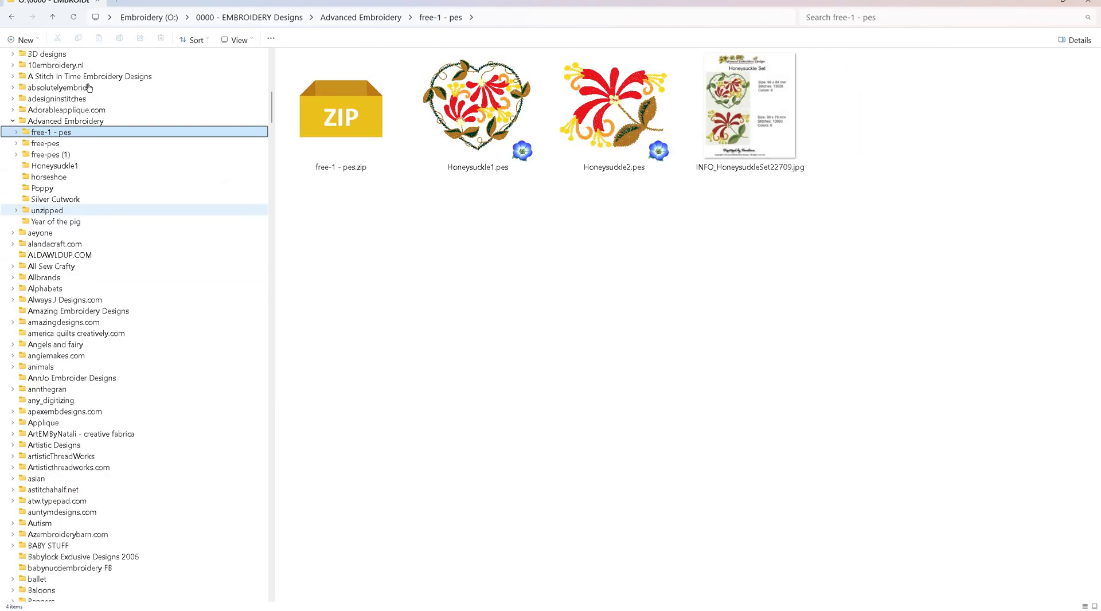
pyautogui.click(49, 148)
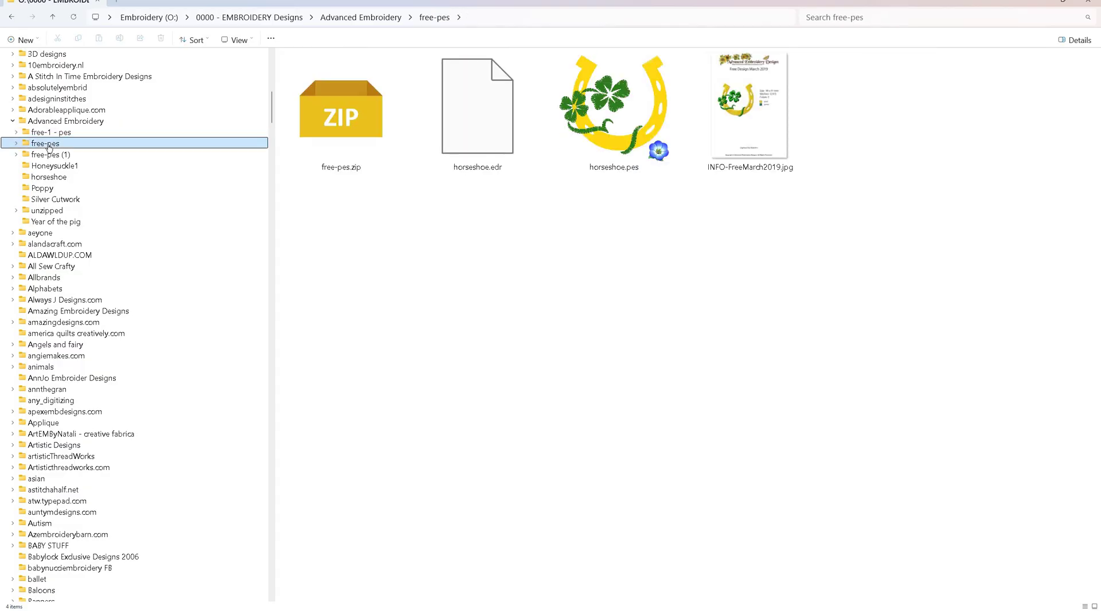
pyautogui.click(613, 132)
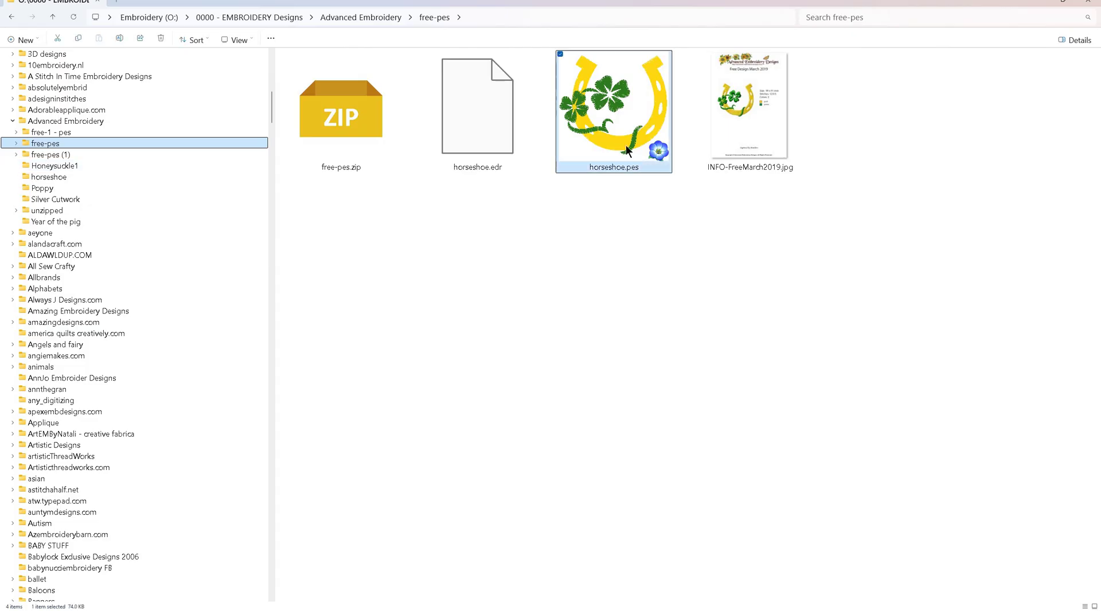
pyautogui.keyDown('ctrl'); pyautogui.click(769, 139); pyautogui.keyUp('ctrl')
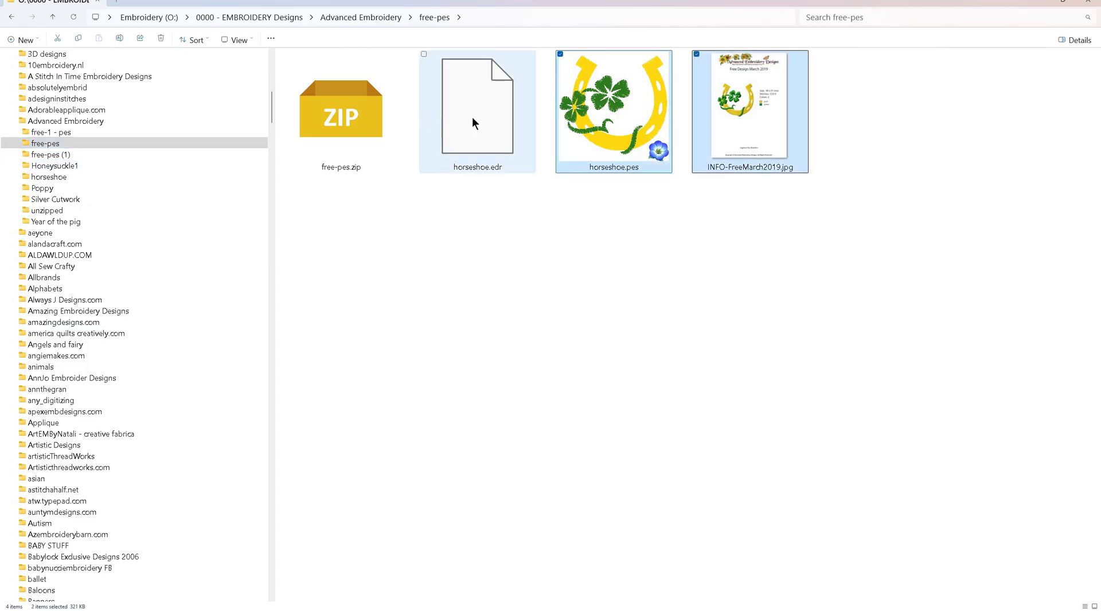
pyautogui.click(346, 121)
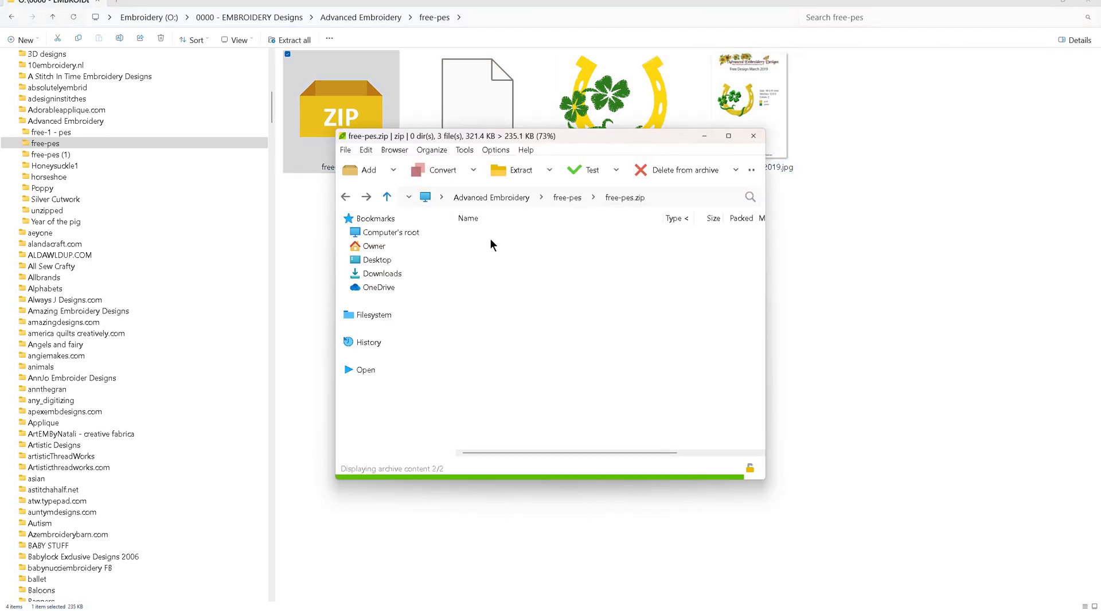
pyautogui.click(752, 138)
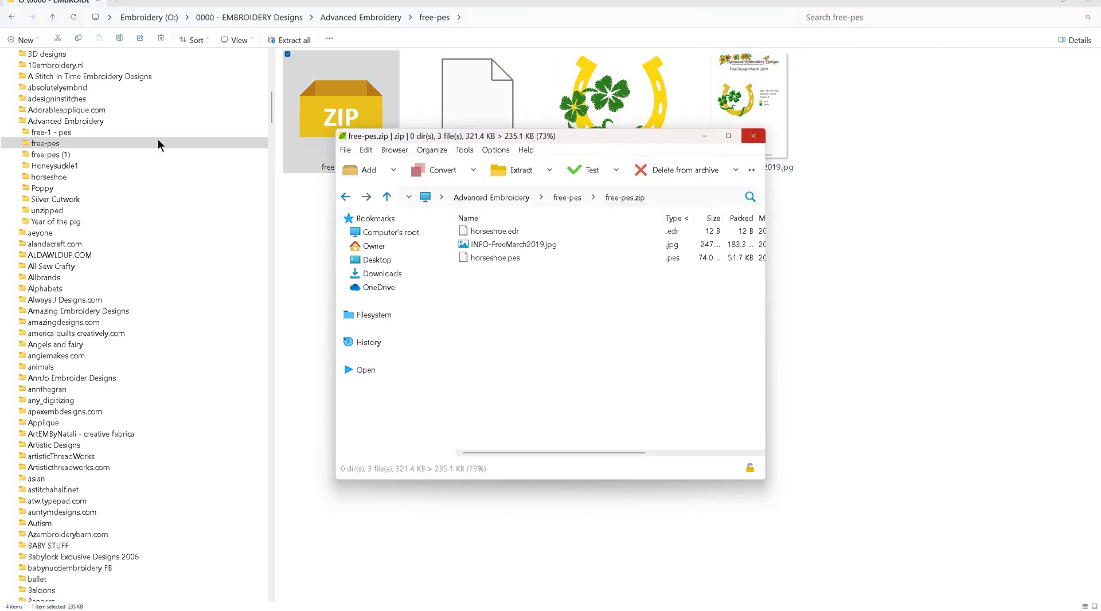
pyautogui.click(60, 179)
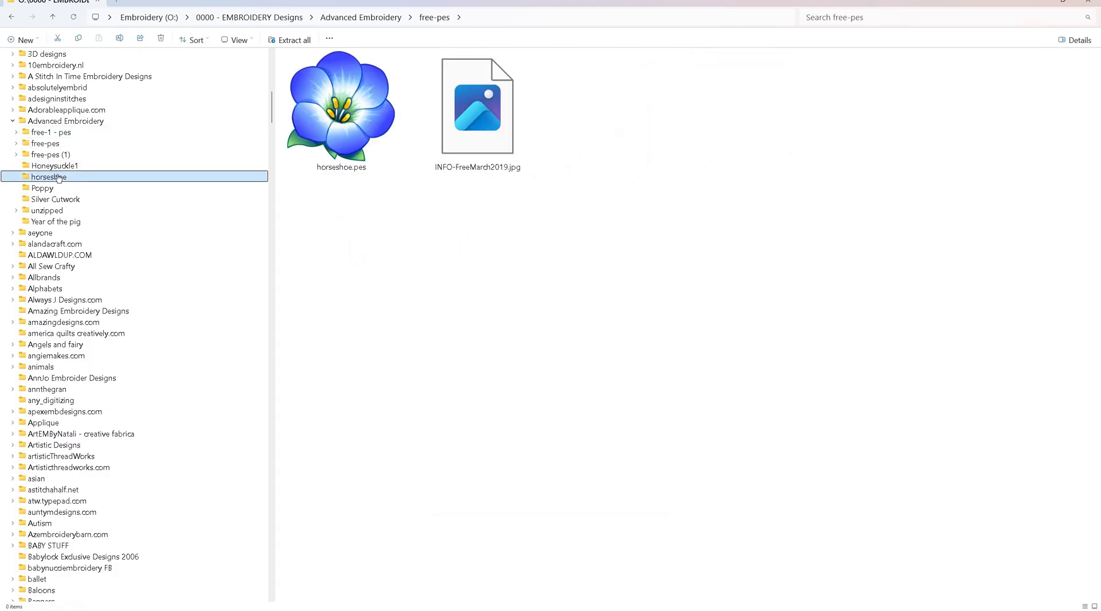
# Move free-pes.zip from the free-pes folder into the horseshoe folder
pyautogui.click(49, 147)
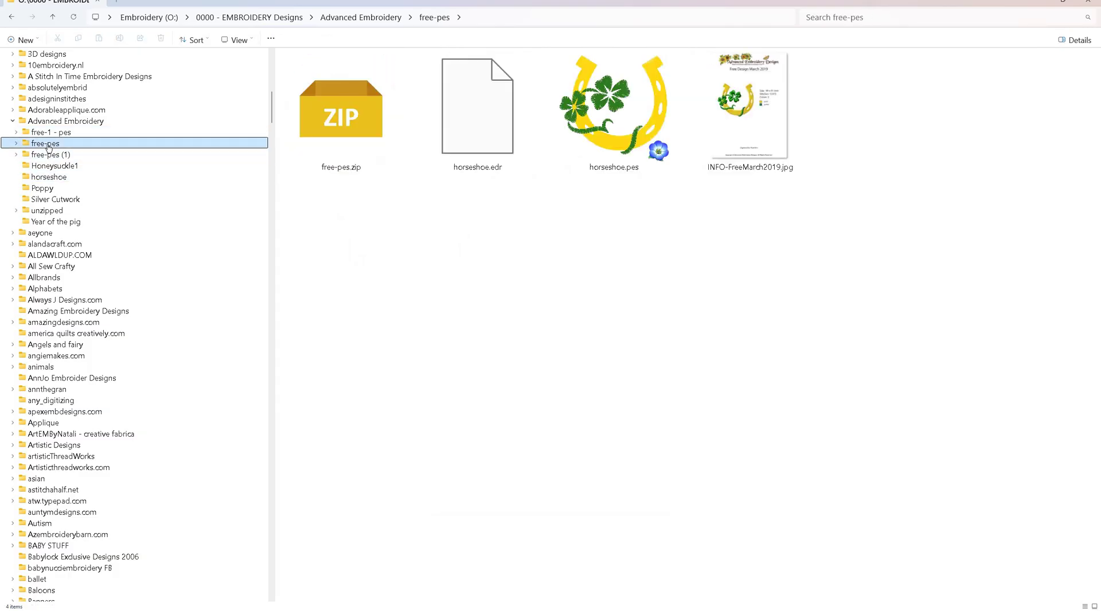
pyautogui.rightClick(48, 147)
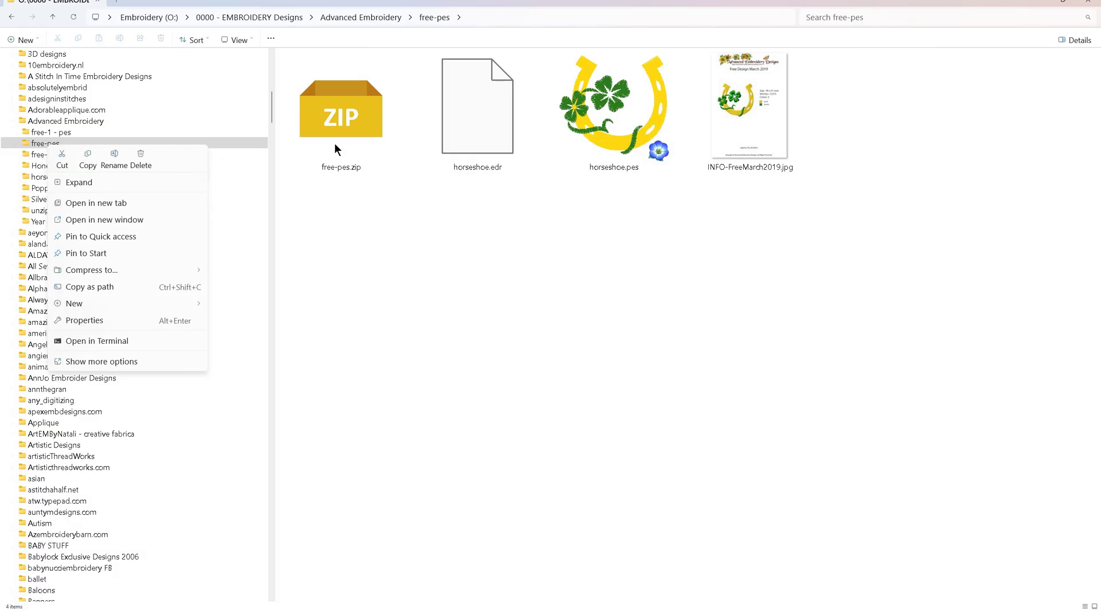
pyautogui.moveTo(350, 134); pyautogui.dragTo(125, 175)
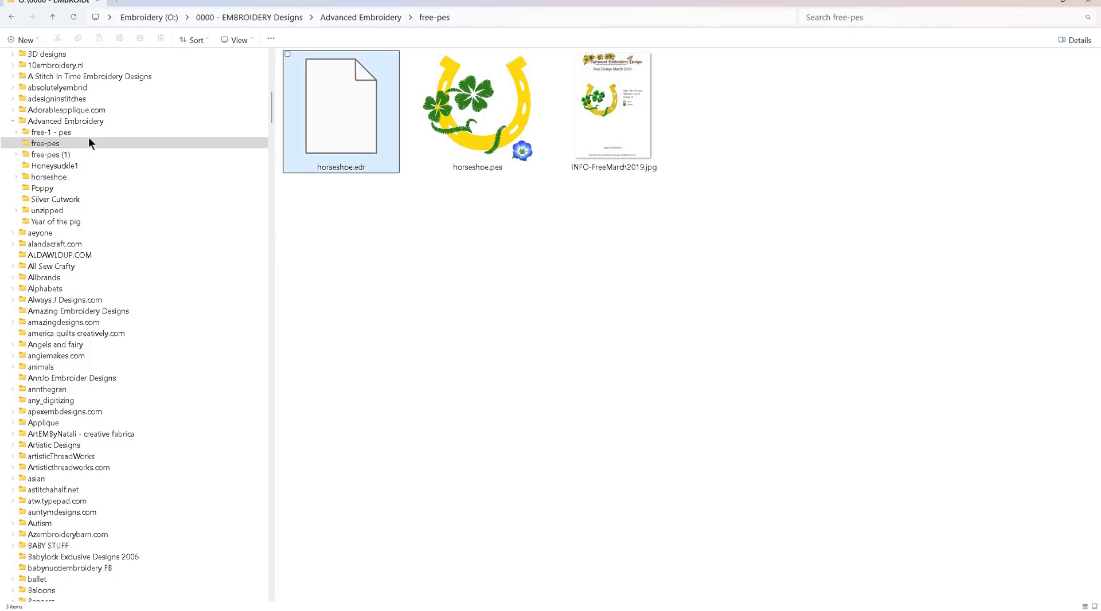
# Delete the free-pes folder from Advanced Embroidery
pyautogui.click(73, 143)
pyautogui.rightClick(72, 142)
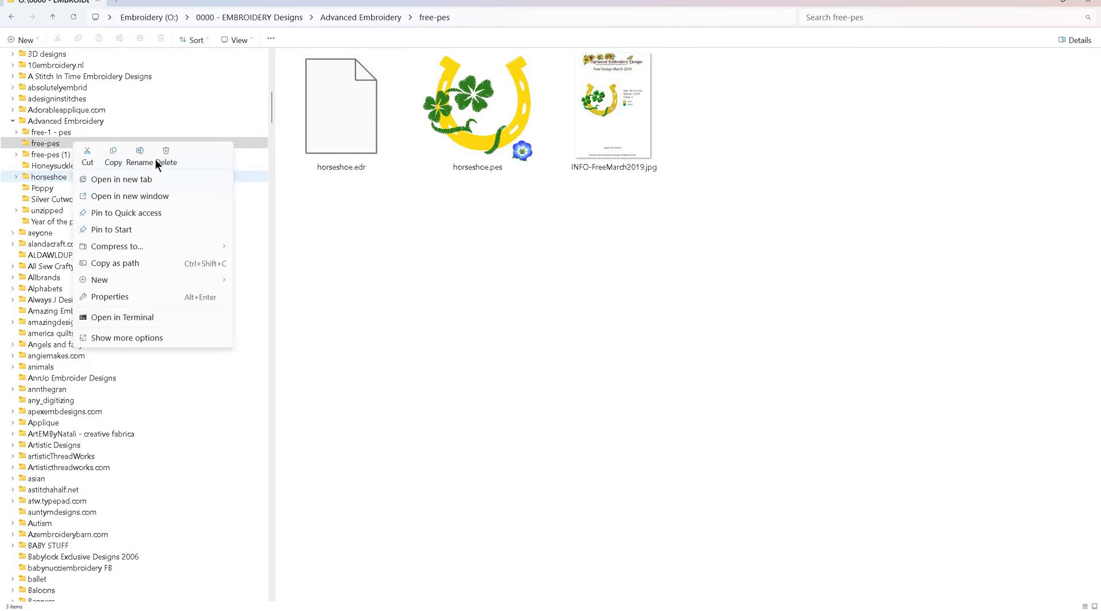
pyautogui.click(64, 145)
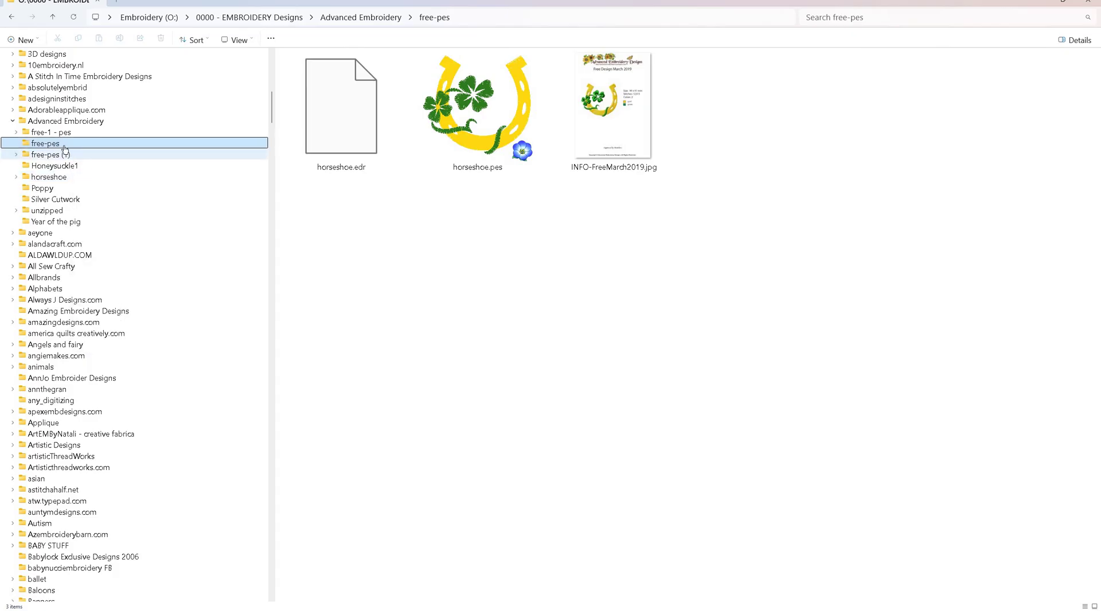
pyautogui.press('Delete')
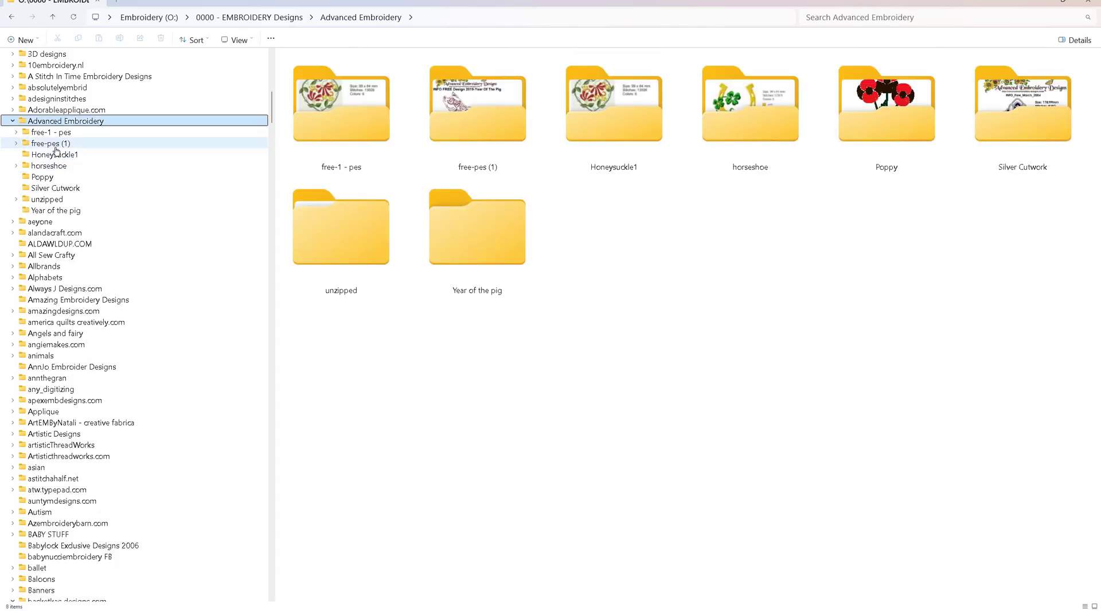
# Move the zip, info image and pes file from free-pes (1) into the Year of the pig folder and delete the free-pes (1) folder
pyautogui.click(55, 152)
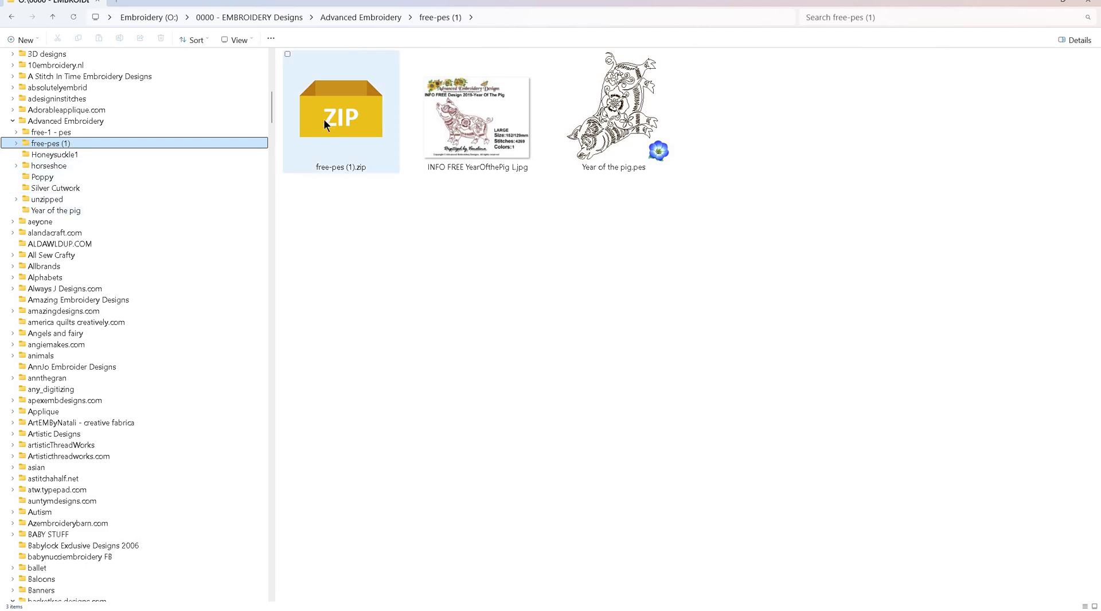
pyautogui.moveTo(323, 118); pyautogui.dragTo(109, 212)
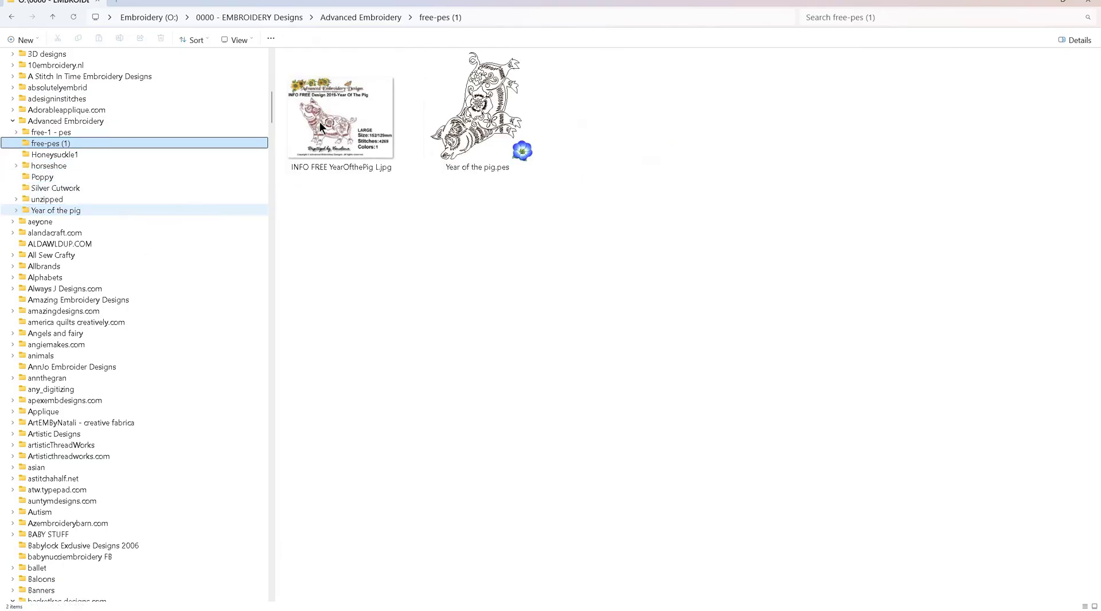
pyautogui.moveTo(309, 149); pyautogui.dragTo(196, 211)
pyautogui.moveTo(334, 131); pyautogui.dragTo(158, 205)
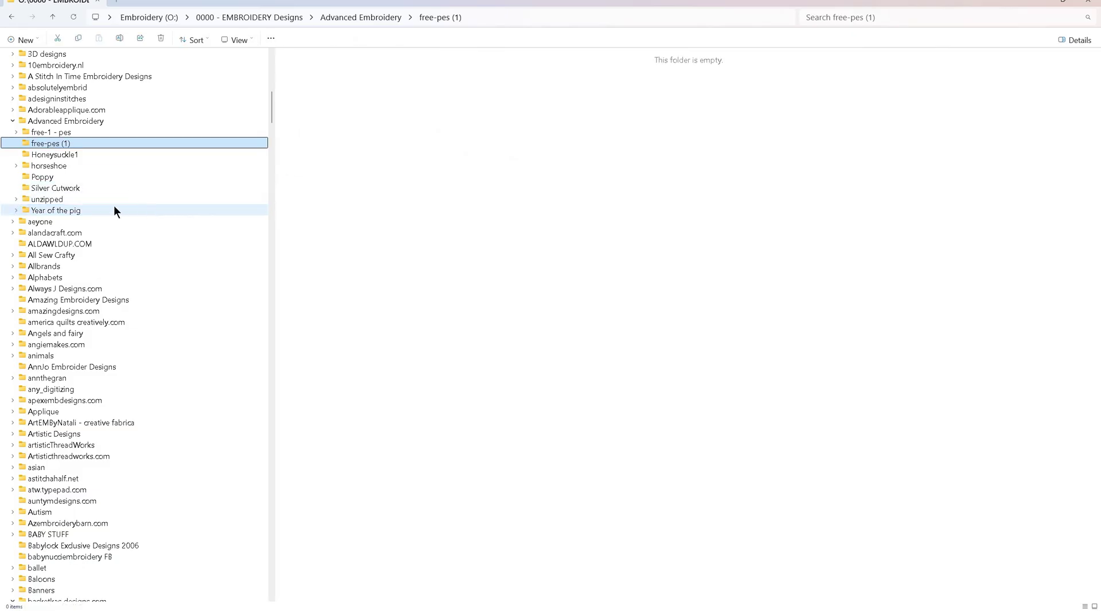
pyautogui.rightClick(77, 143)
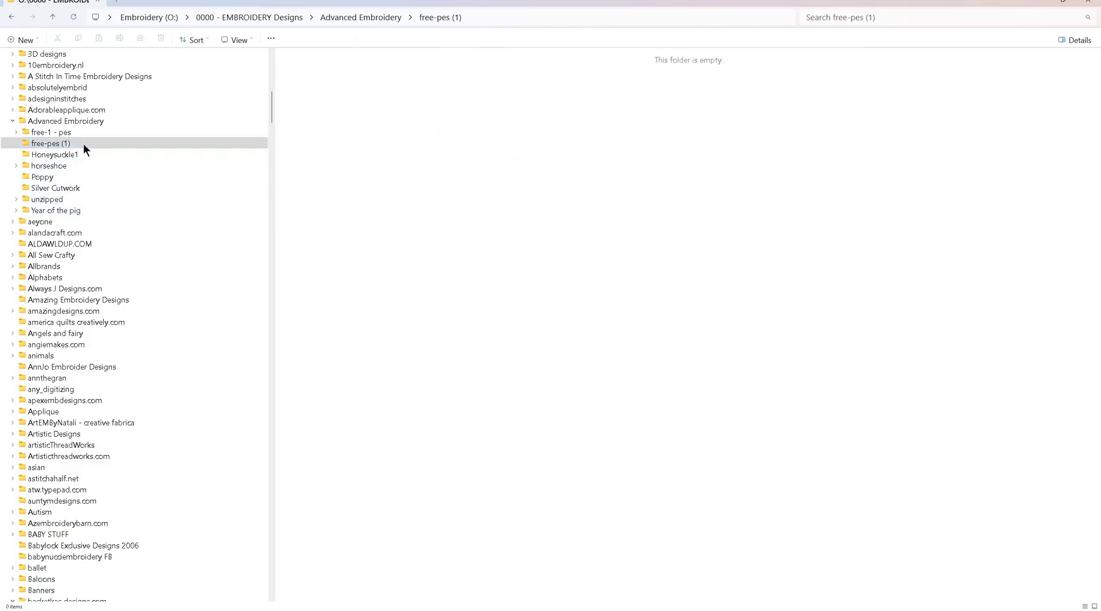
pyautogui.click(171, 153)
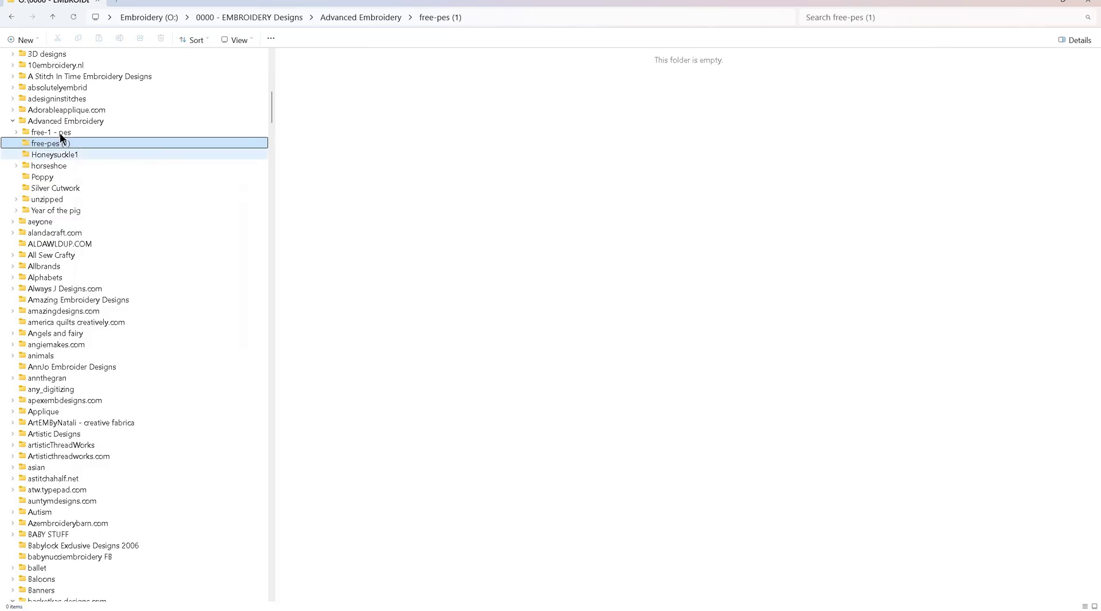
# Move the zip, both Honeysuckle designs and the info image from free-1 - pes into Honeysuckle1, replacing duplicates, and delete the free-1 - pes folder
pyautogui.click(59, 133)
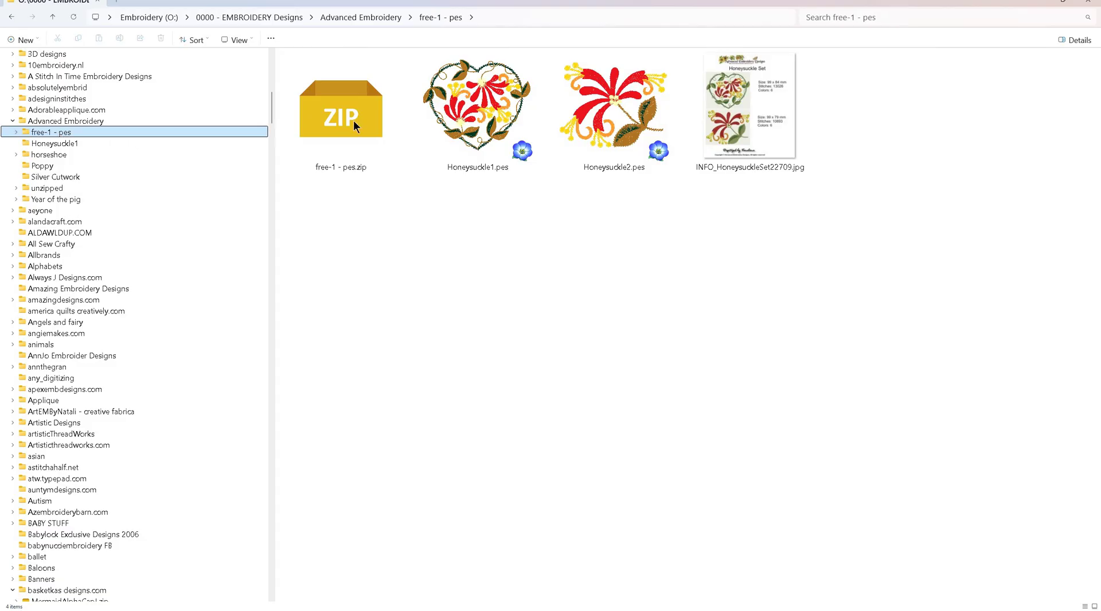
pyautogui.moveTo(339, 124); pyautogui.dragTo(62, 151)
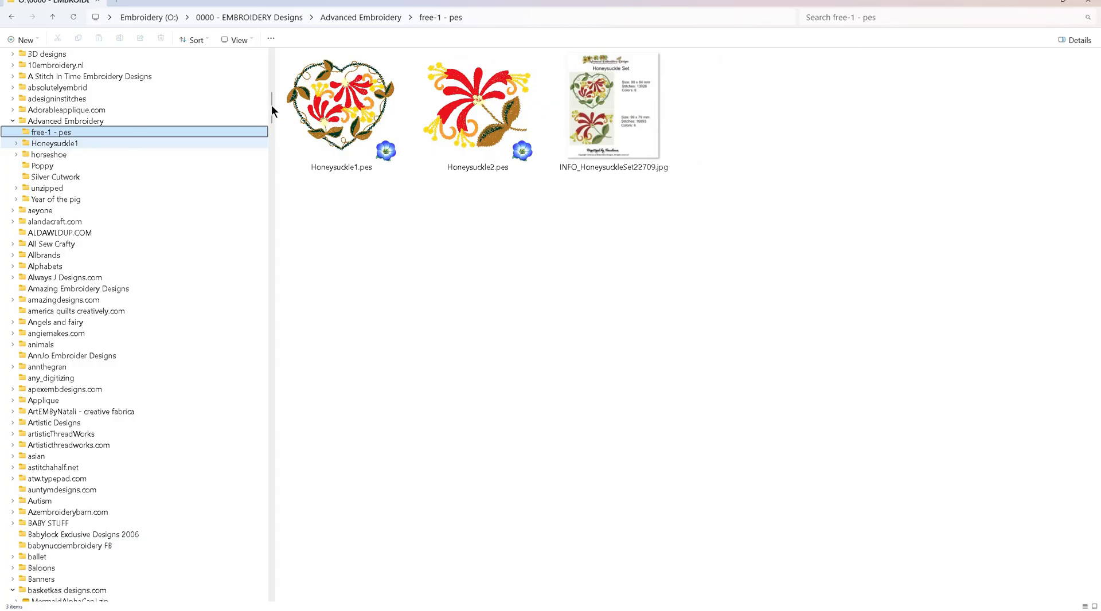
pyautogui.click(339, 115)
pyautogui.keyDown('shift'); pyautogui.click(555, 133); pyautogui.keyUp('shift')
pyautogui.moveTo(555, 133); pyautogui.dragTo(139, 145)
pyautogui.click(528, 298)
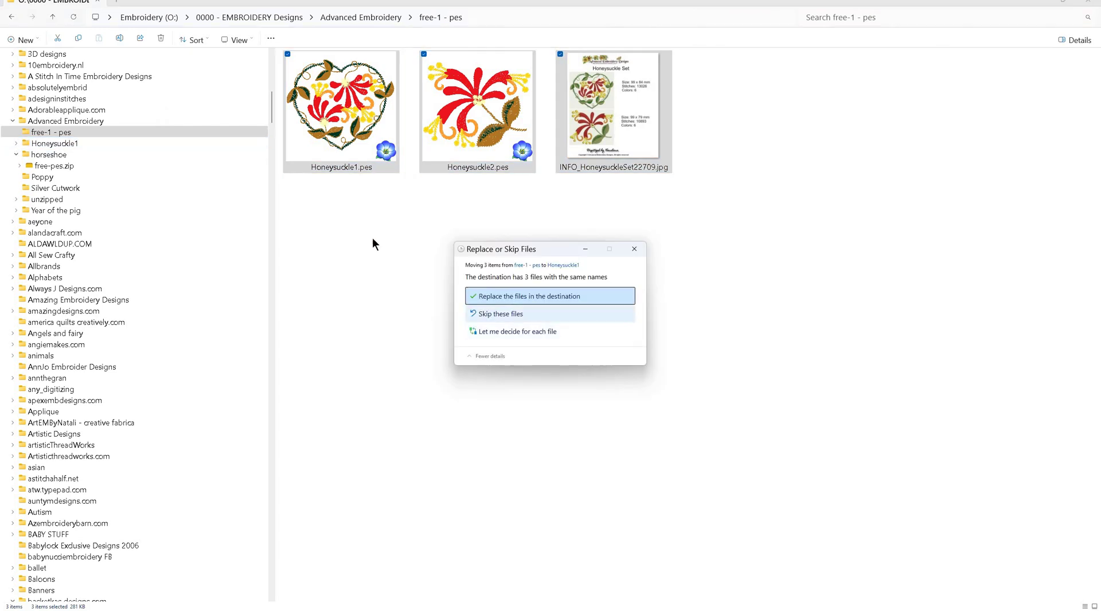
pyautogui.rightClick(60, 132)
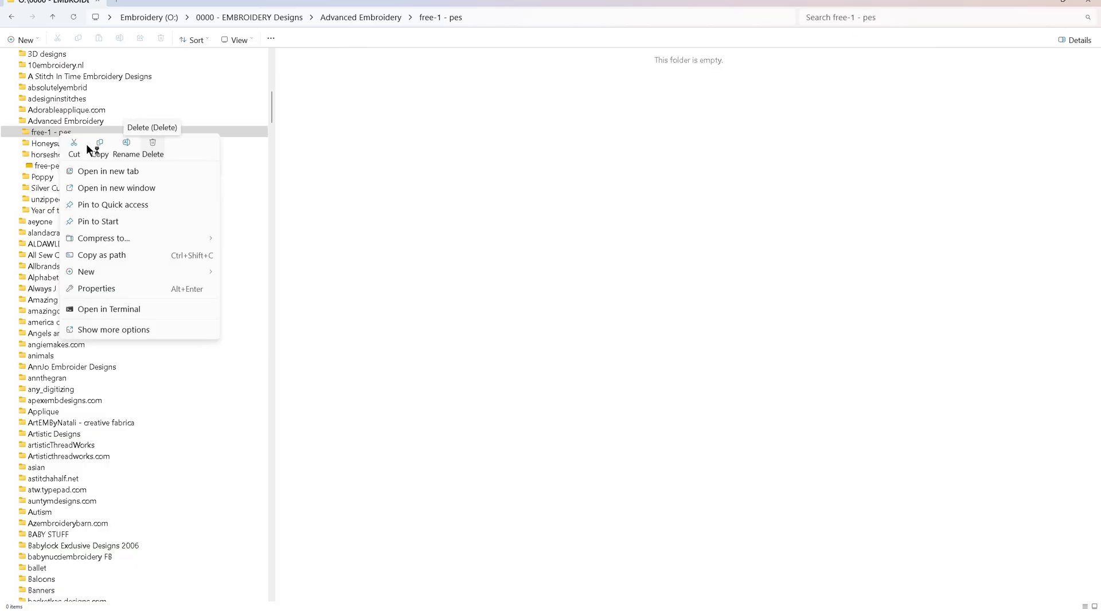
pyautogui.click(151, 144)
# Check the contents of the Honeysuckle1, horseshoe, Poppy, Silver Cutwork, unzipped and Year of the pig folders
pyautogui.click(65, 134)
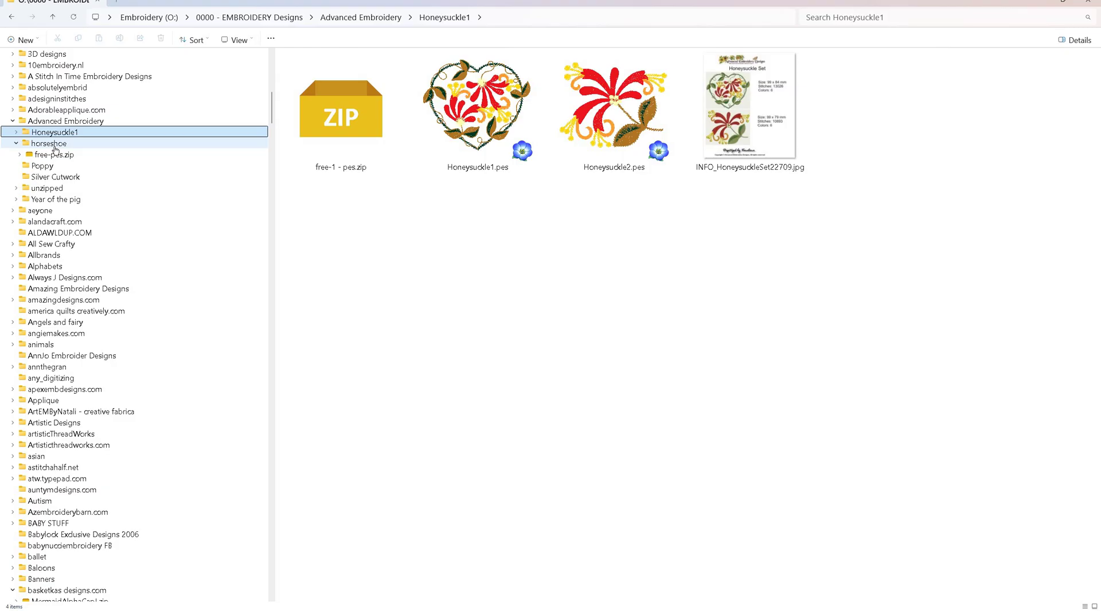
pyautogui.click(55, 145)
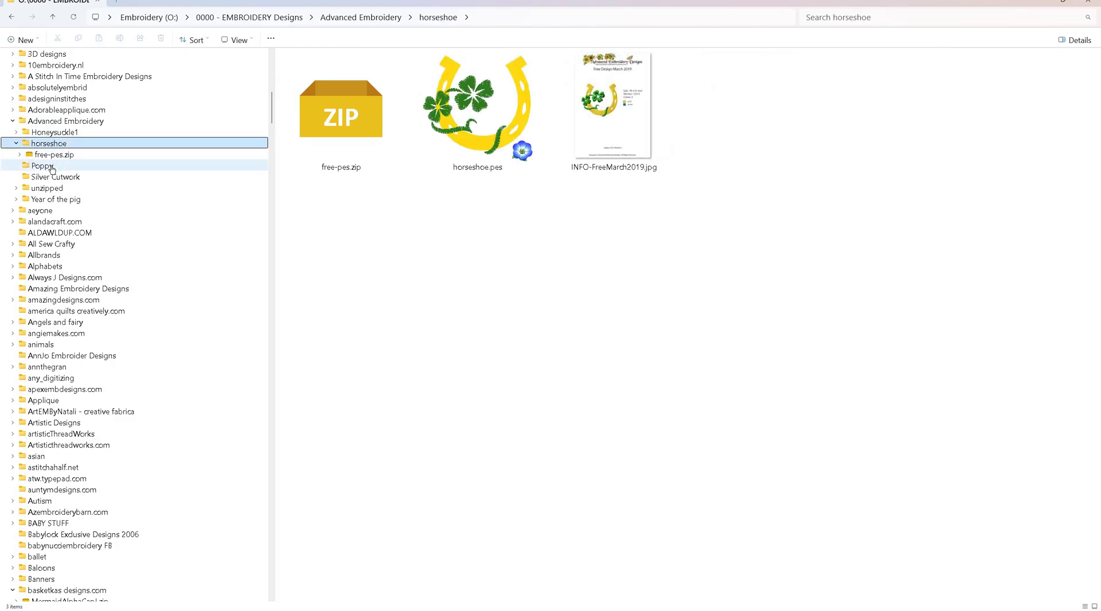
pyautogui.click(51, 168)
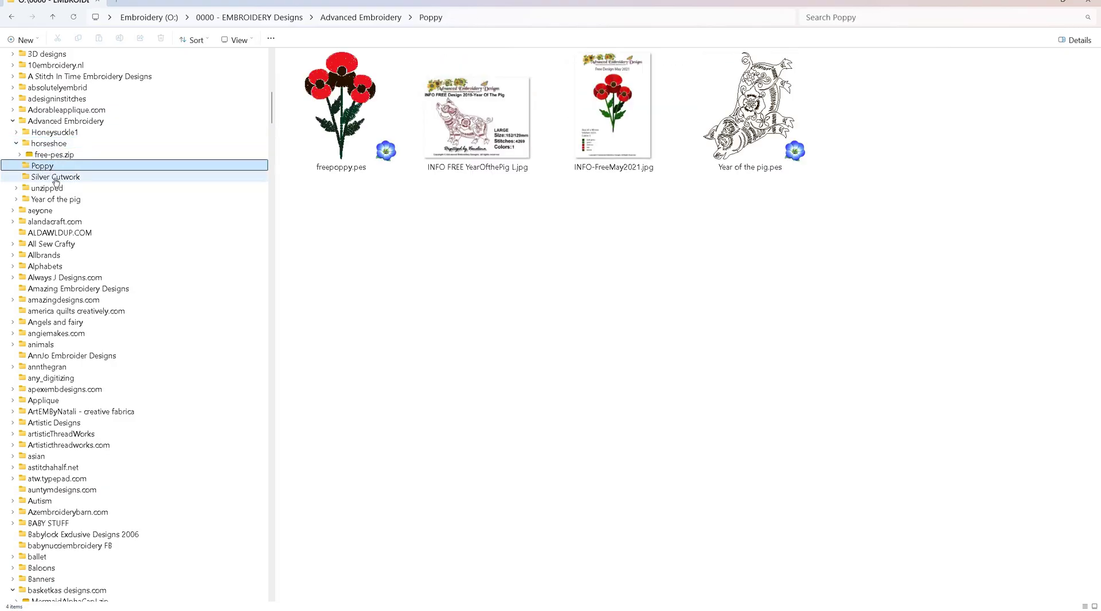
pyautogui.click(55, 178)
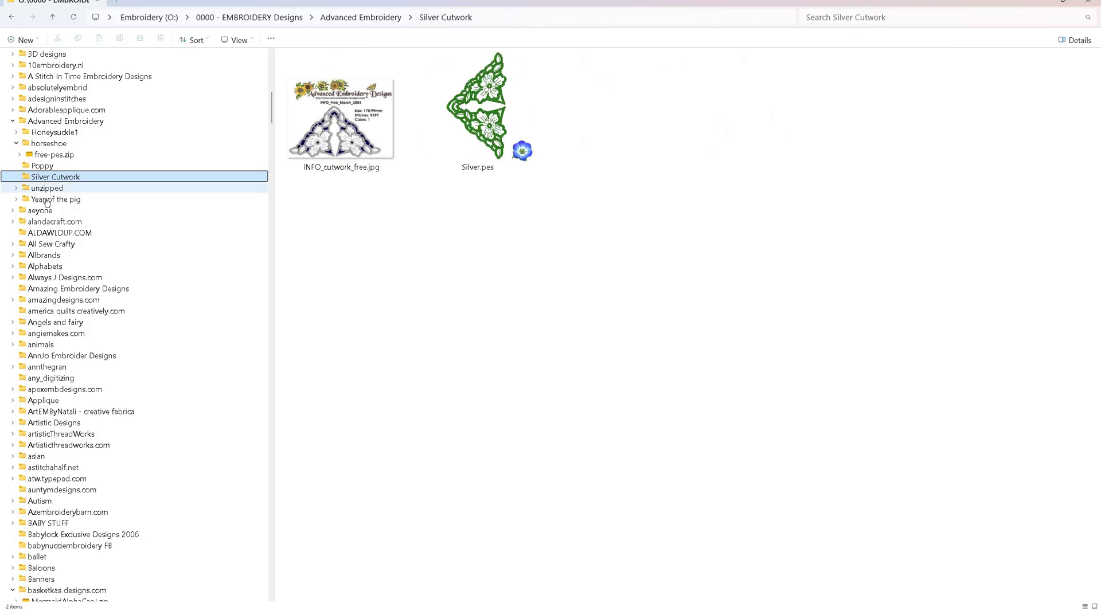
pyautogui.click(51, 189)
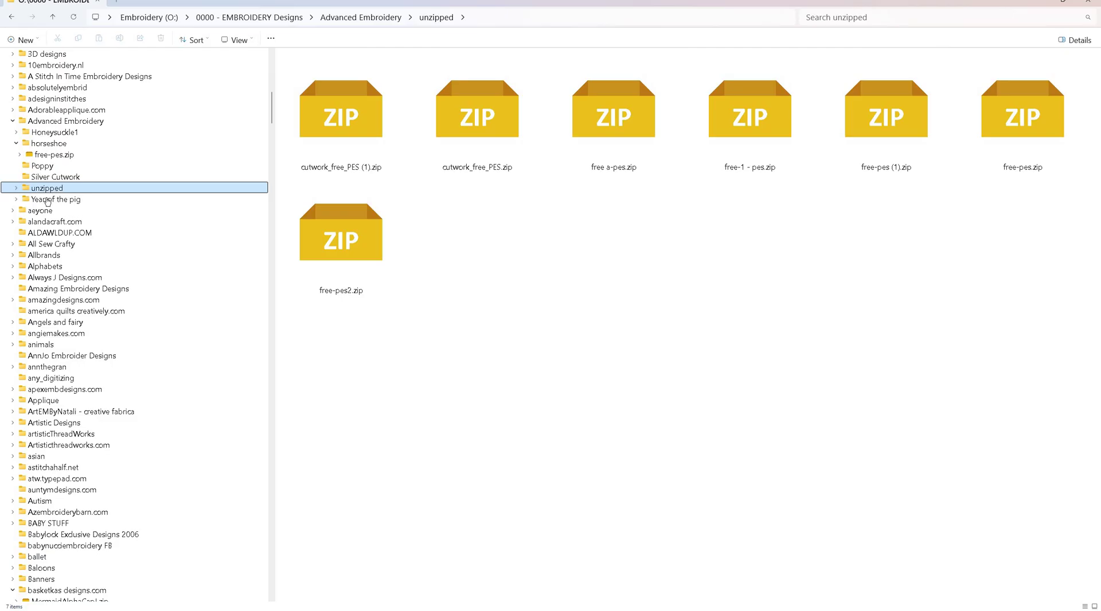
pyautogui.click(52, 199)
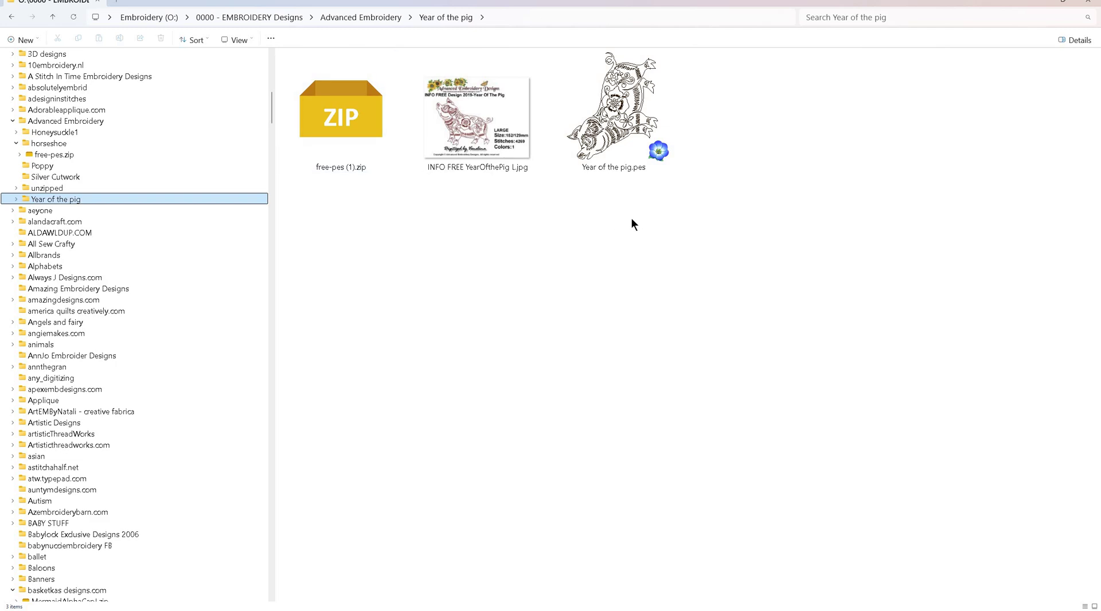
# Review the 7-Zip extraction options available for free-pes (1).zip in the Year of the pig folder
pyautogui.click(351, 123)
pyautogui.rightClick(350, 122)
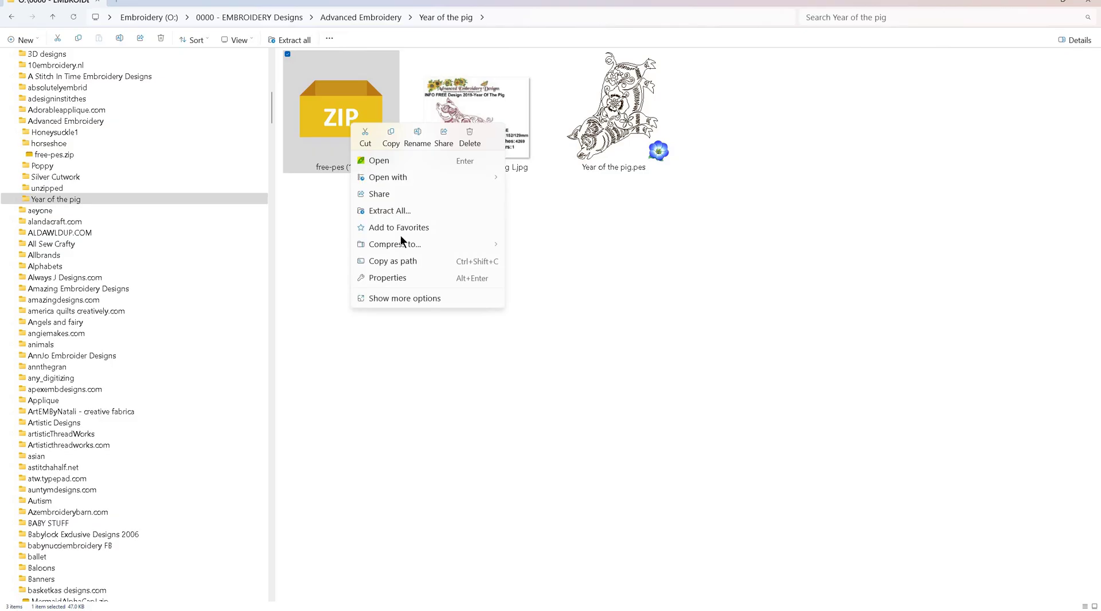
pyautogui.click(407, 297)
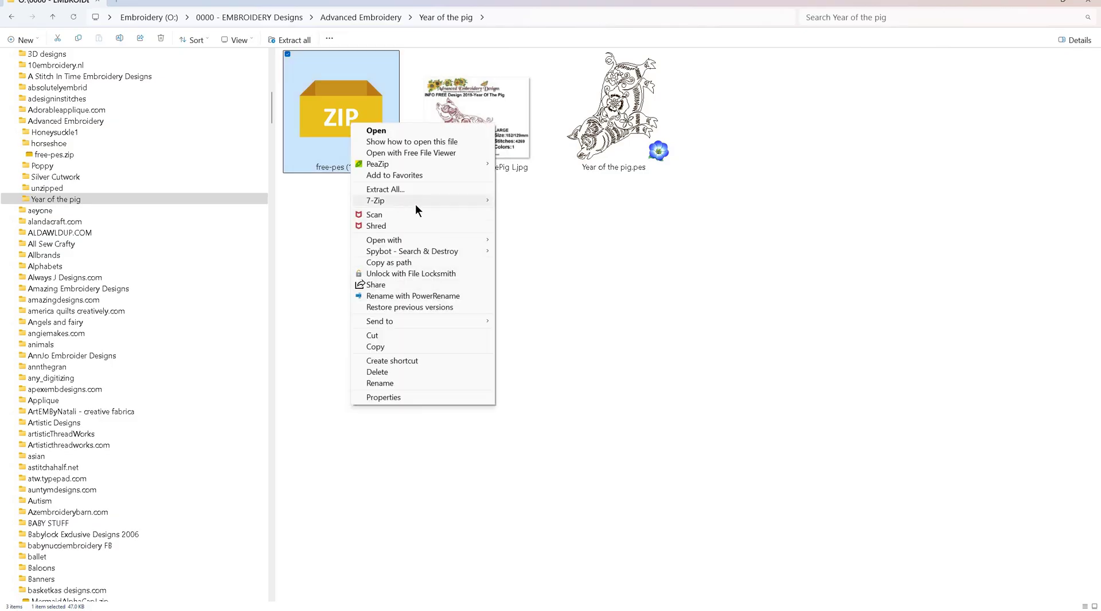
pyautogui.moveTo(415, 204)
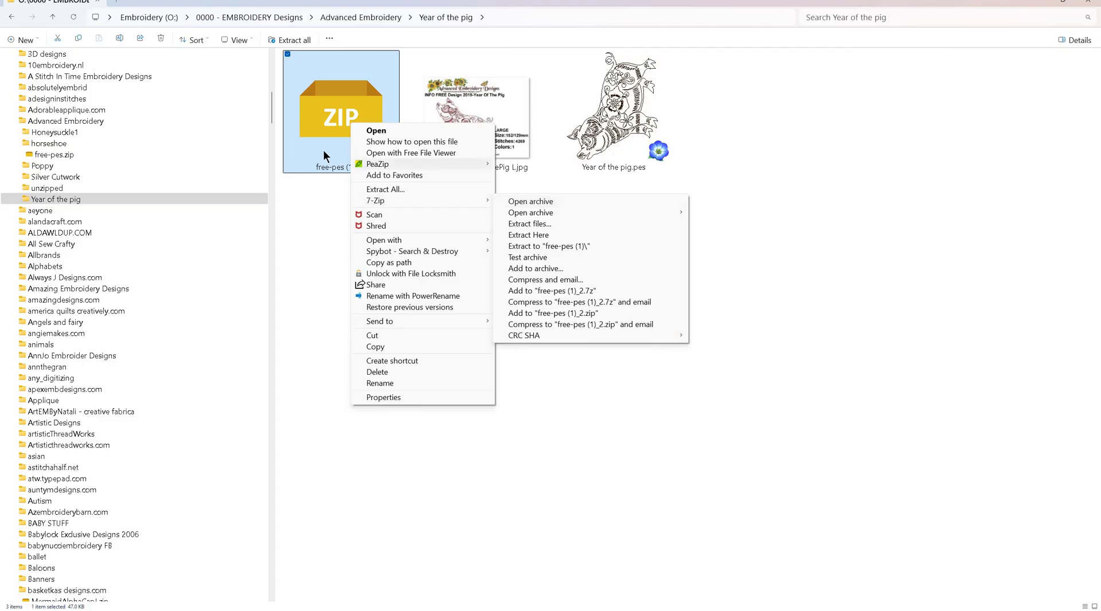
pyautogui.press('Escape')
pyautogui.press('Escape')
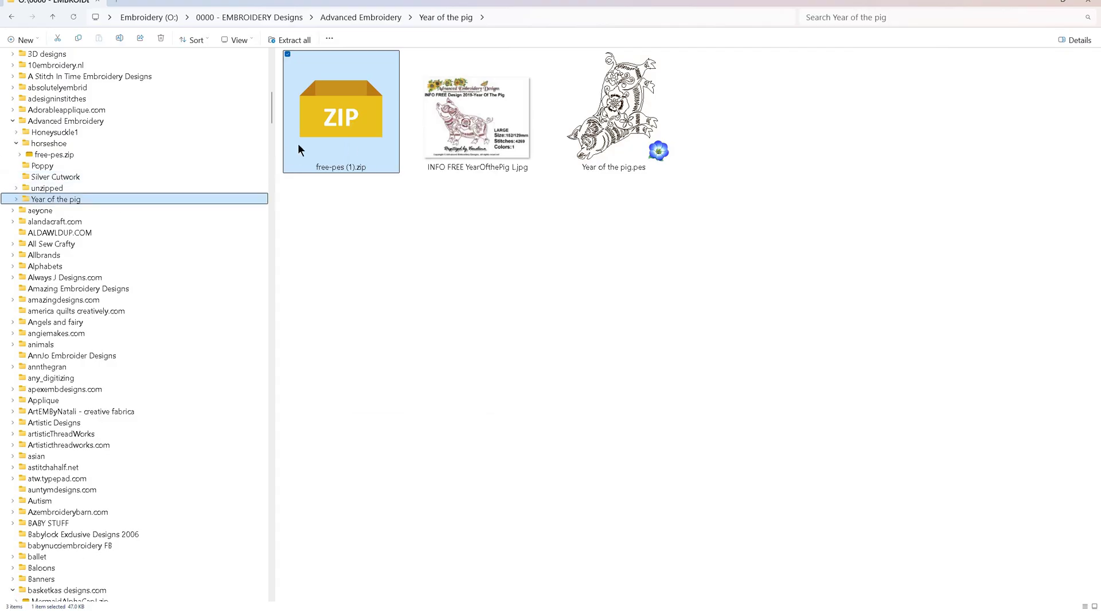
# Review the PeaZip extraction options available for free-pes (1).zip
pyautogui.rightClick(363, 135)
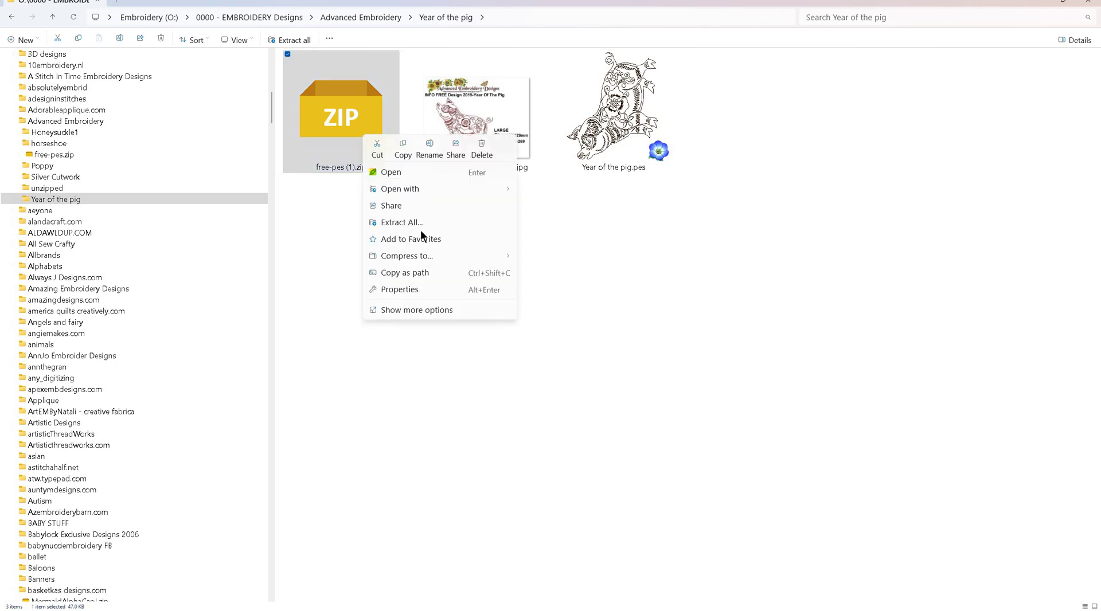
pyautogui.click(406, 309)
pyautogui.moveTo(468, 216)
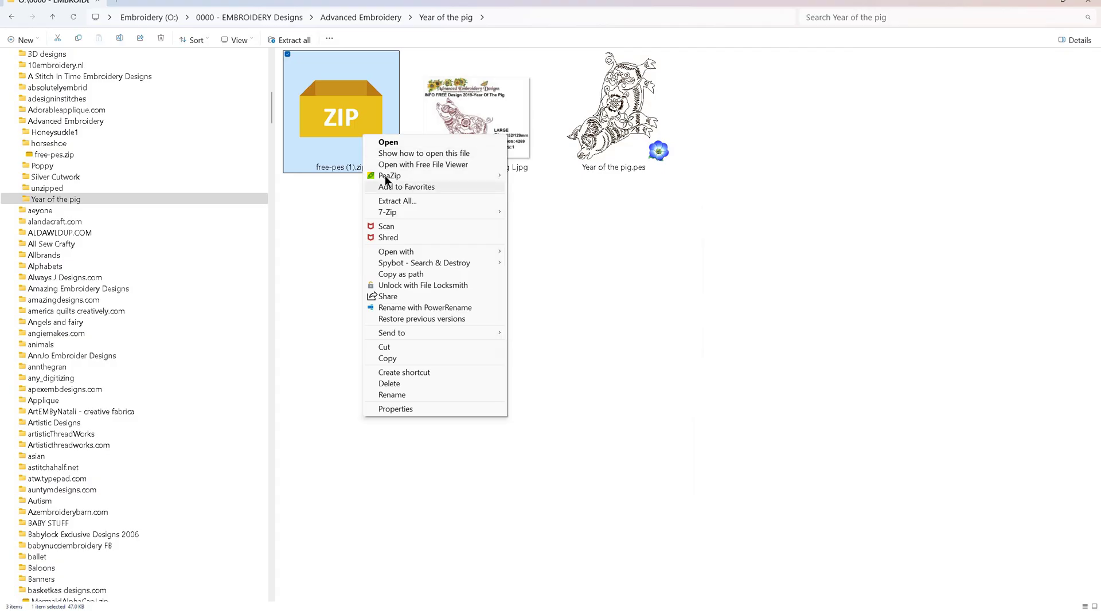
pyautogui.moveTo(403, 176)
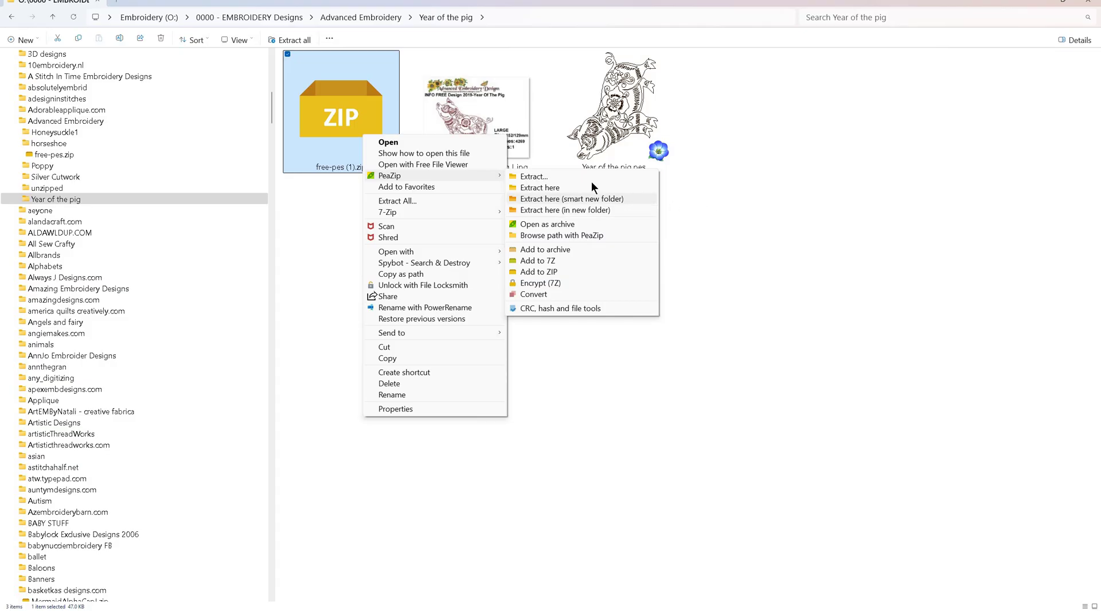
pyautogui.press('Escape')
# Extract free-pes (1).zip with PeaZip into a new folder inside Year of the pig
pyautogui.rightClick(375, 143)
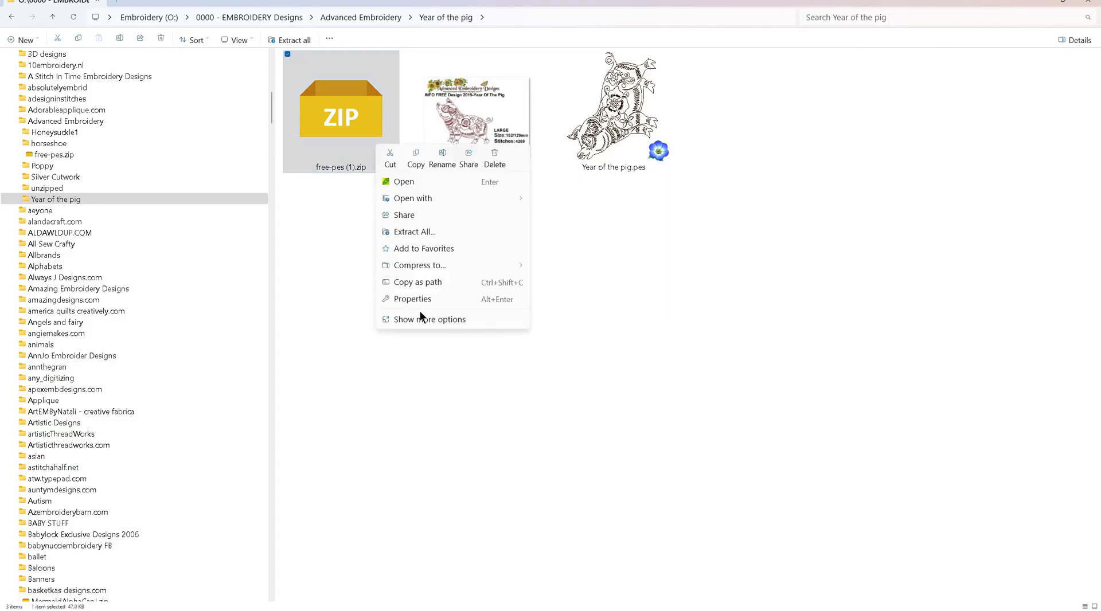
pyautogui.click(425, 317)
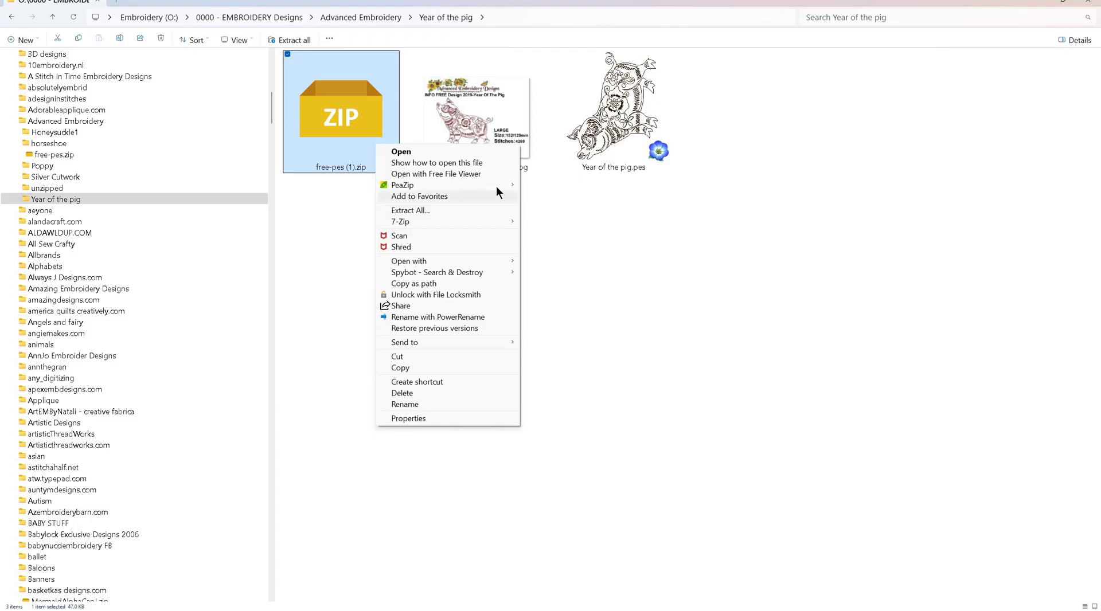
pyautogui.moveTo(497, 186)
pyautogui.click(591, 219)
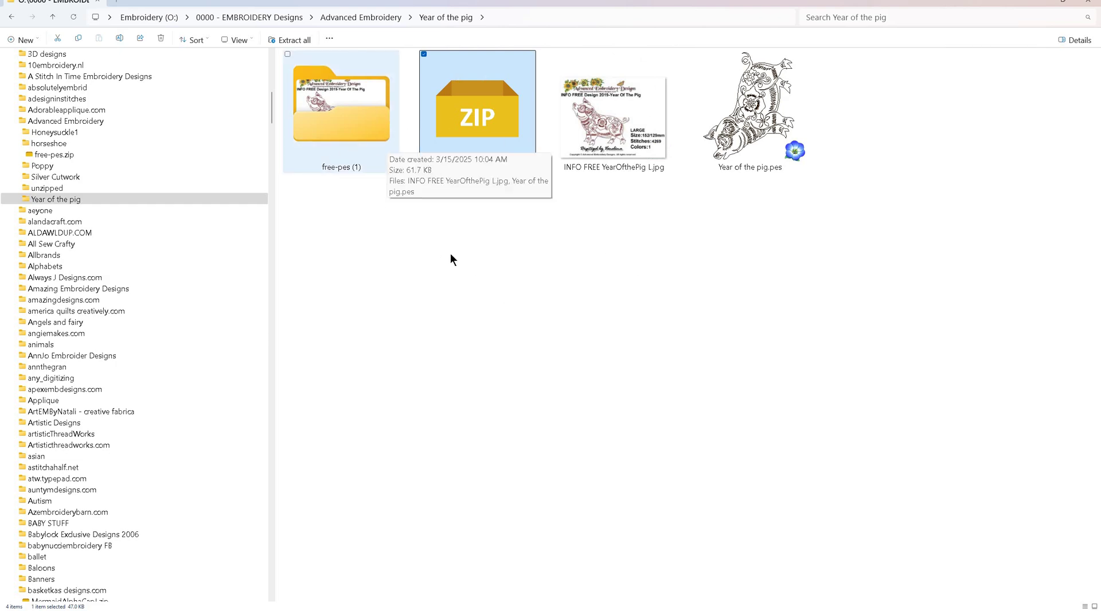
# Check the extracted free-pes (1) folder, return to Year of the pig and delete that extracted folder
pyautogui.doubleClick(344, 123)
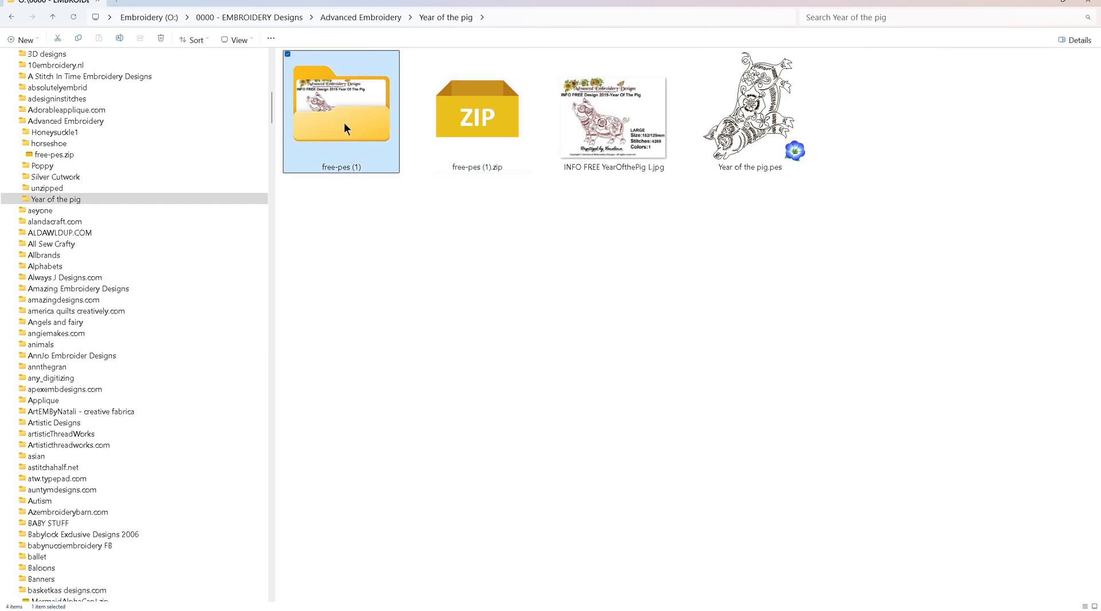
pyautogui.click(56, 17)
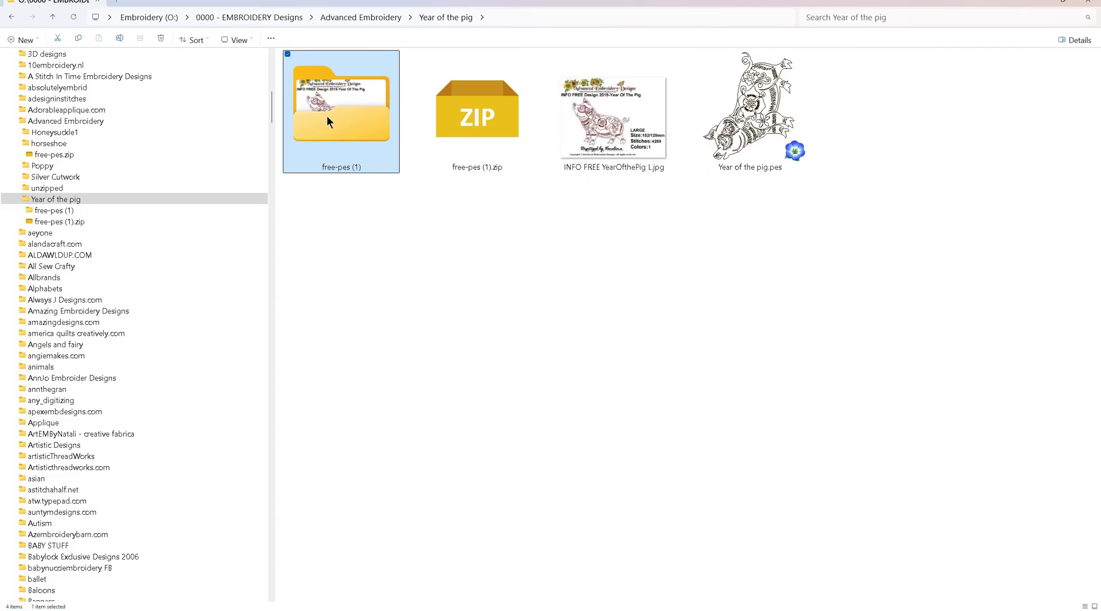
pyautogui.press('Delete')
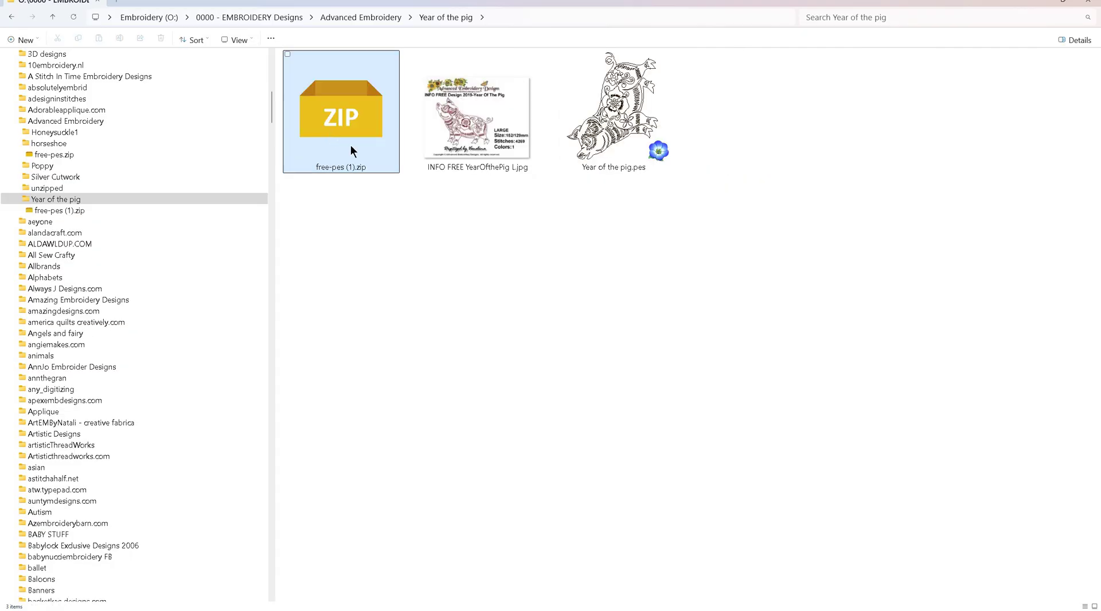
# Look over the PeaZip extract-here and new-folder choices for free-pes (1).zip again without extracting it
pyautogui.hotkey('shift', 'F10')
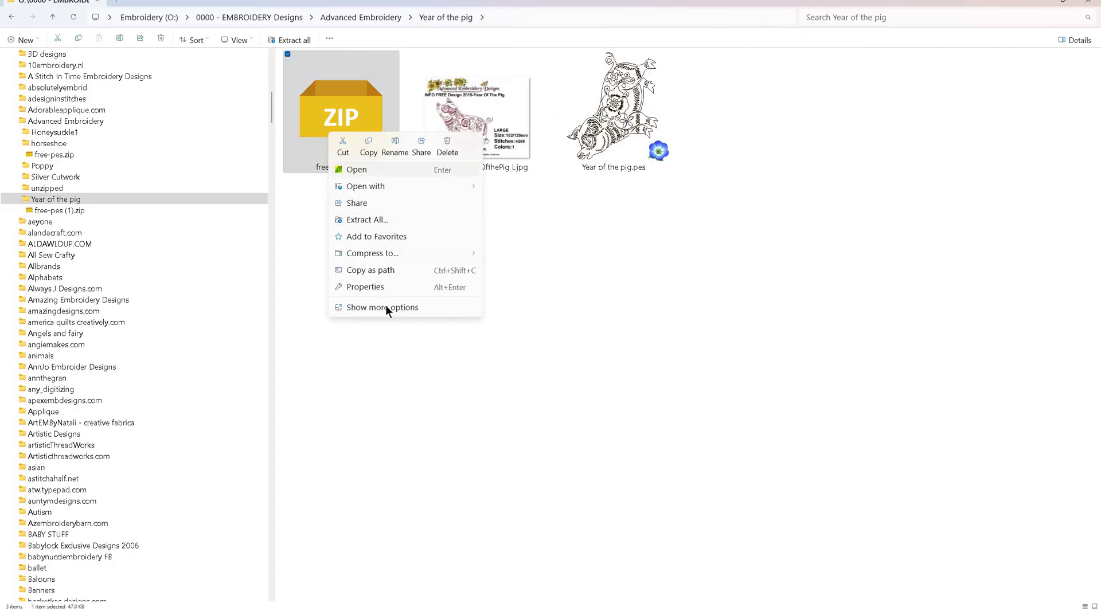
pyautogui.press('Escape')
pyautogui.hotkey('shift', 'F10')
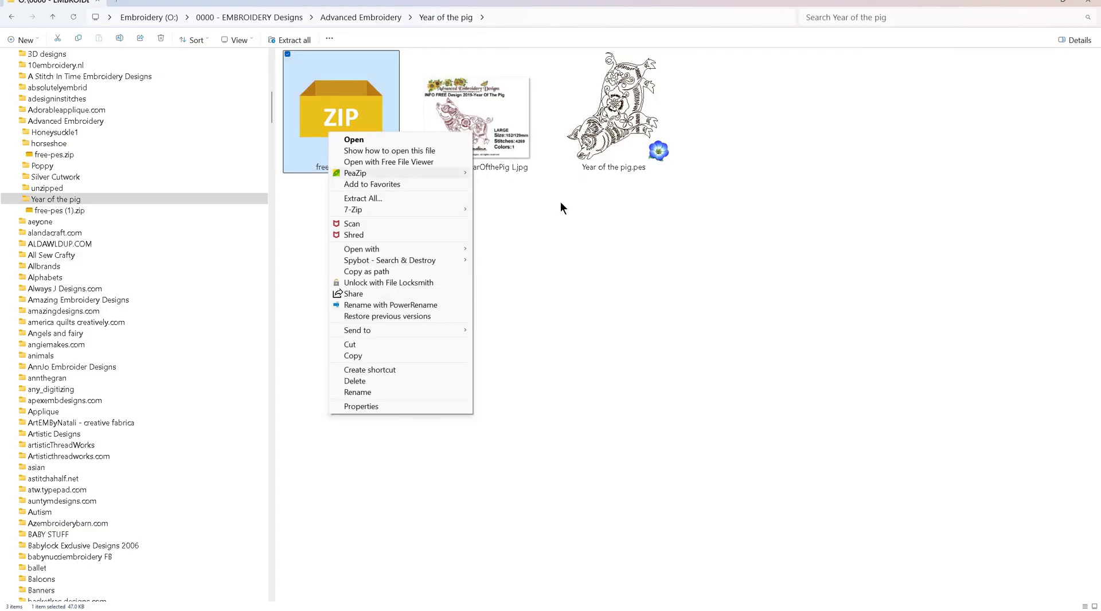
pyautogui.moveTo(455, 173)
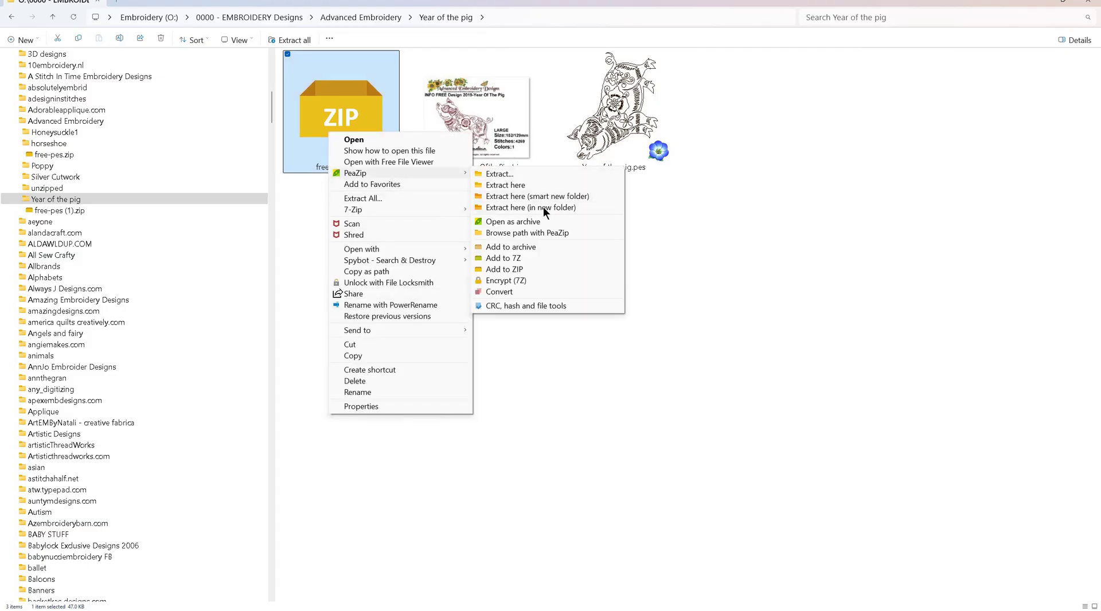
pyautogui.click(287, 203)
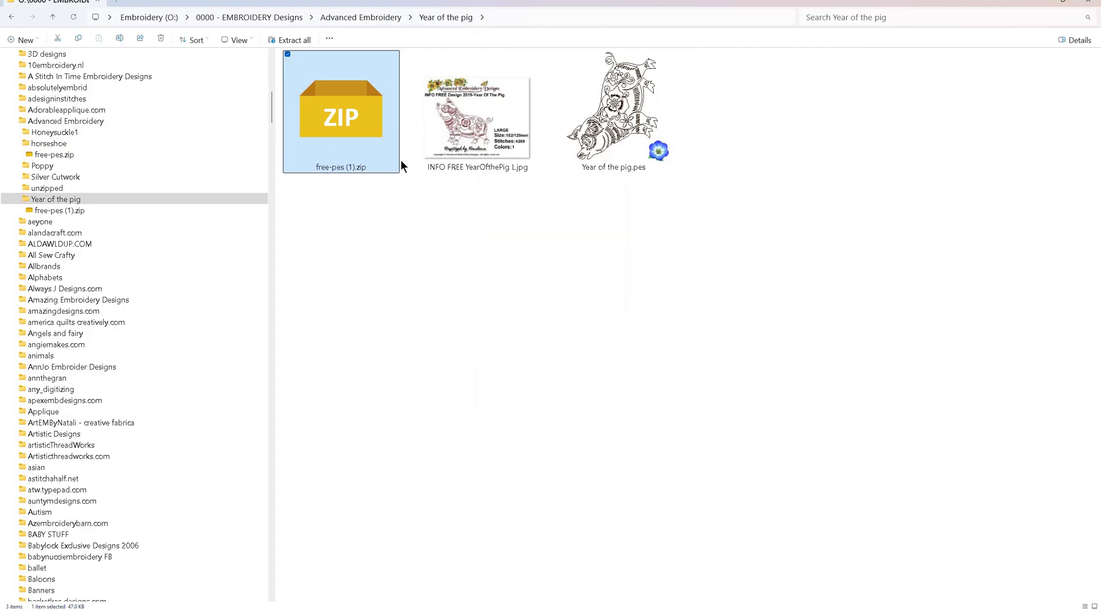